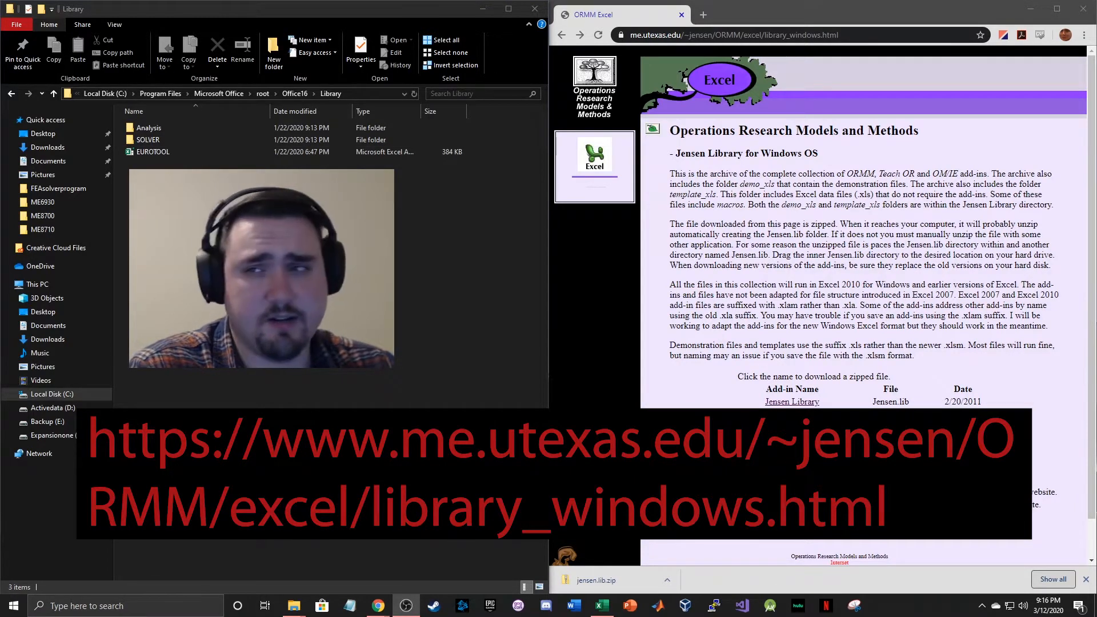
Look over the ORMM add-in instructions index page and return to the Jensen Library download page.
click(742, 35)
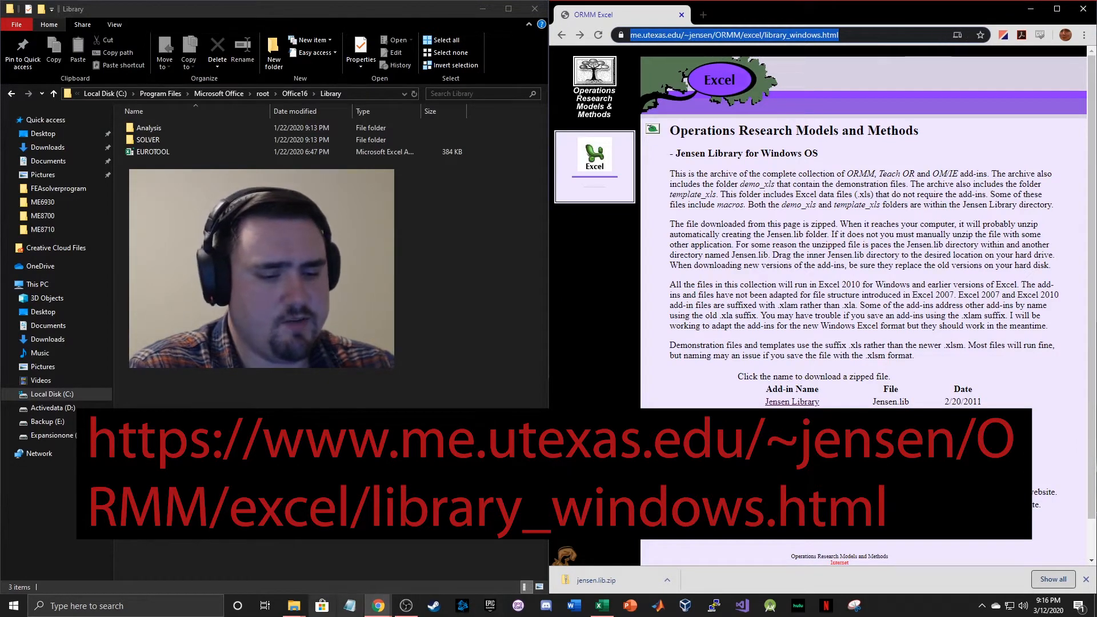
click(350, 606)
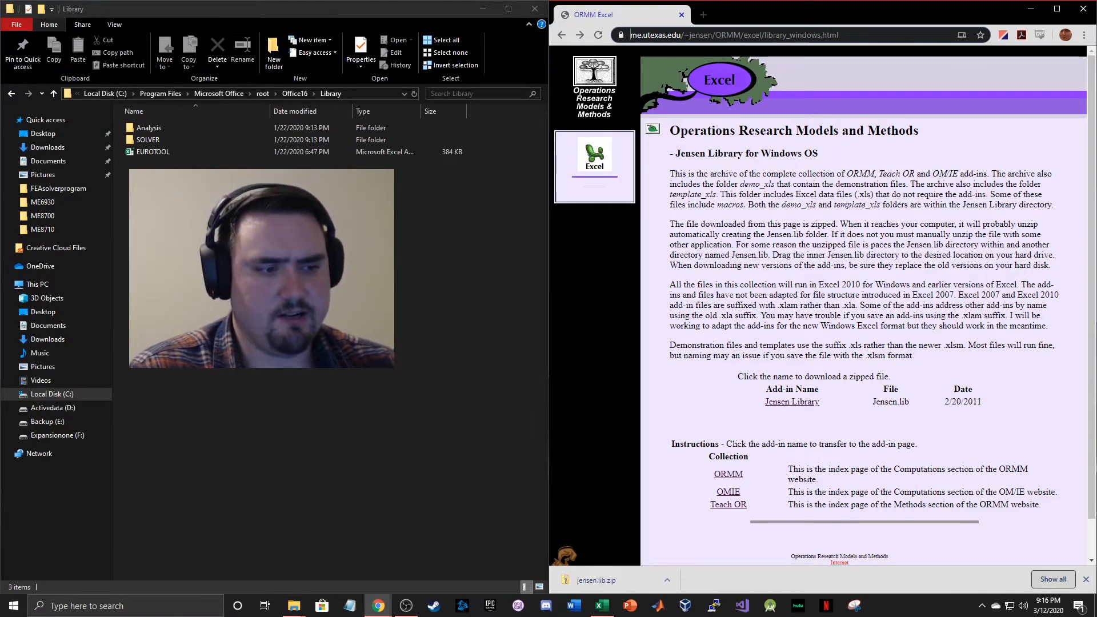
click(729, 474)
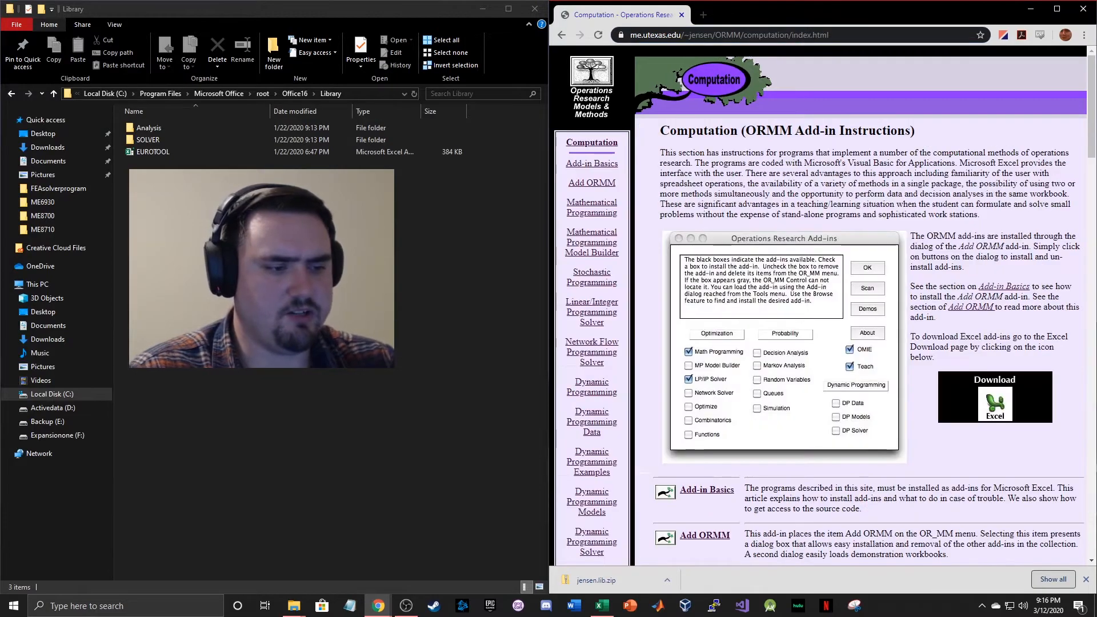
scroll(822, 303, down, 9)
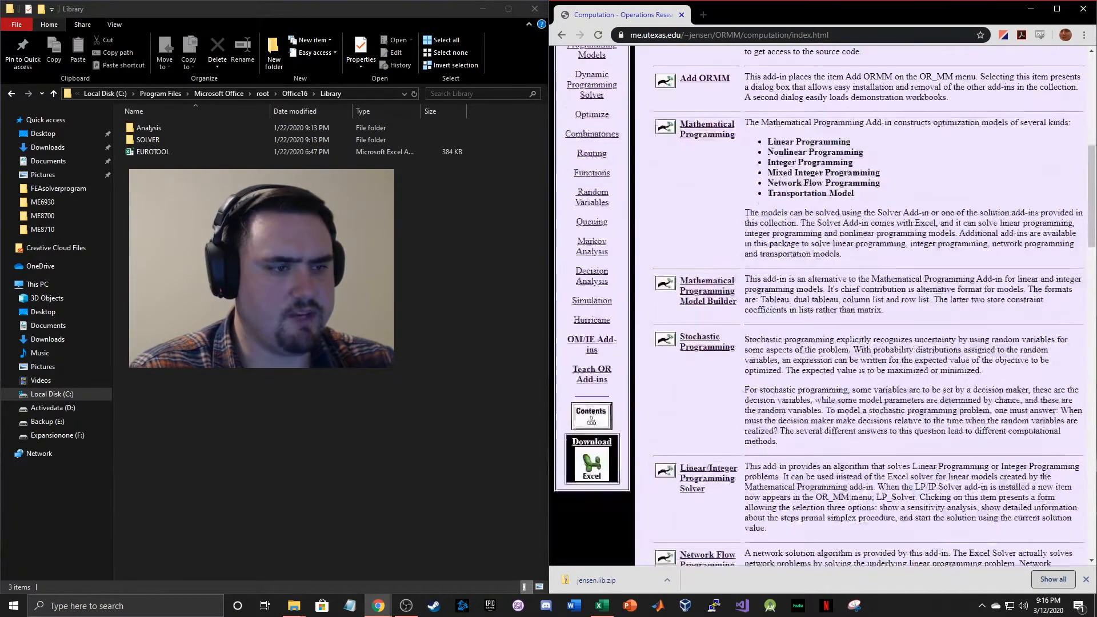
scroll(822, 302, up, 8)
key(alt+Left)
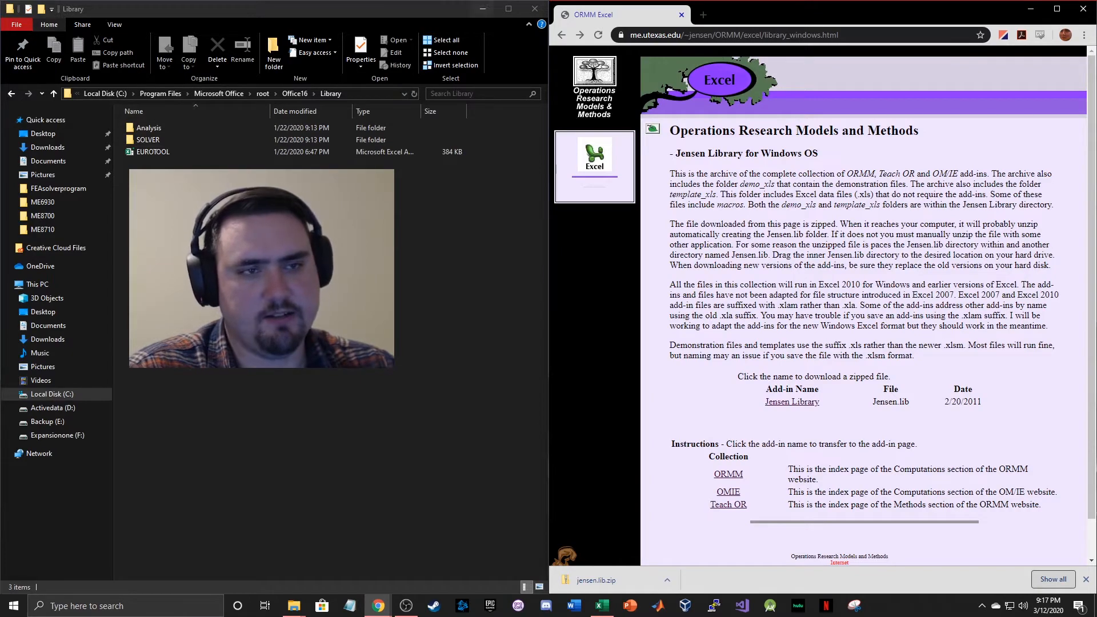
Switch to File Explorer and view the contents of the jensen.lib folder in Downloads and the Office16 Library folder.
mouse_move(293, 606)
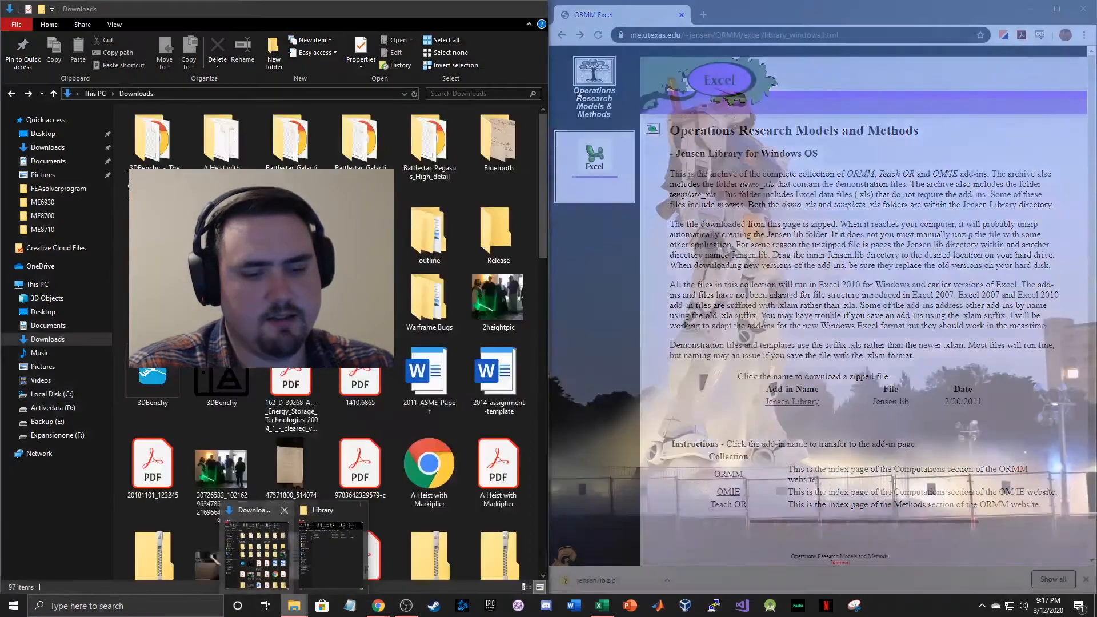
click(256, 546)
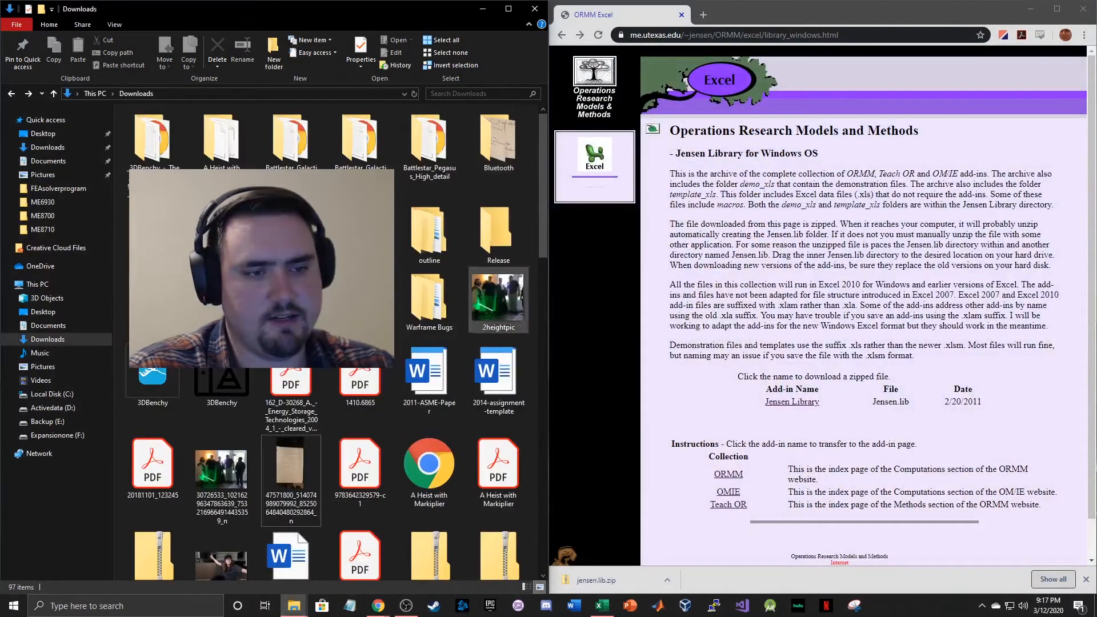
click(291, 235)
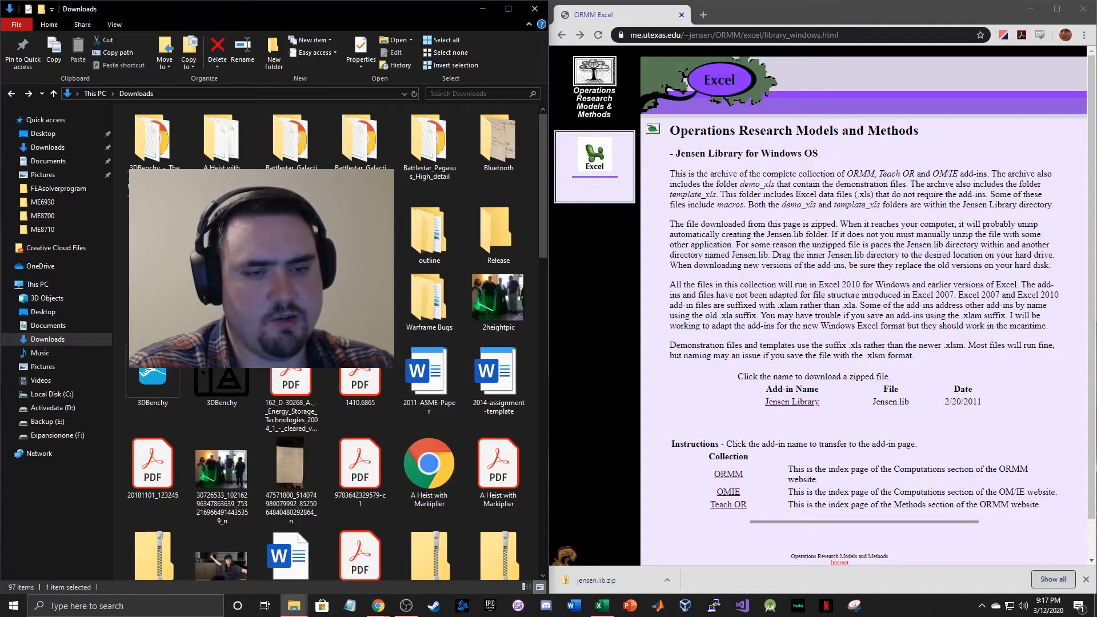
double_click(291, 234)
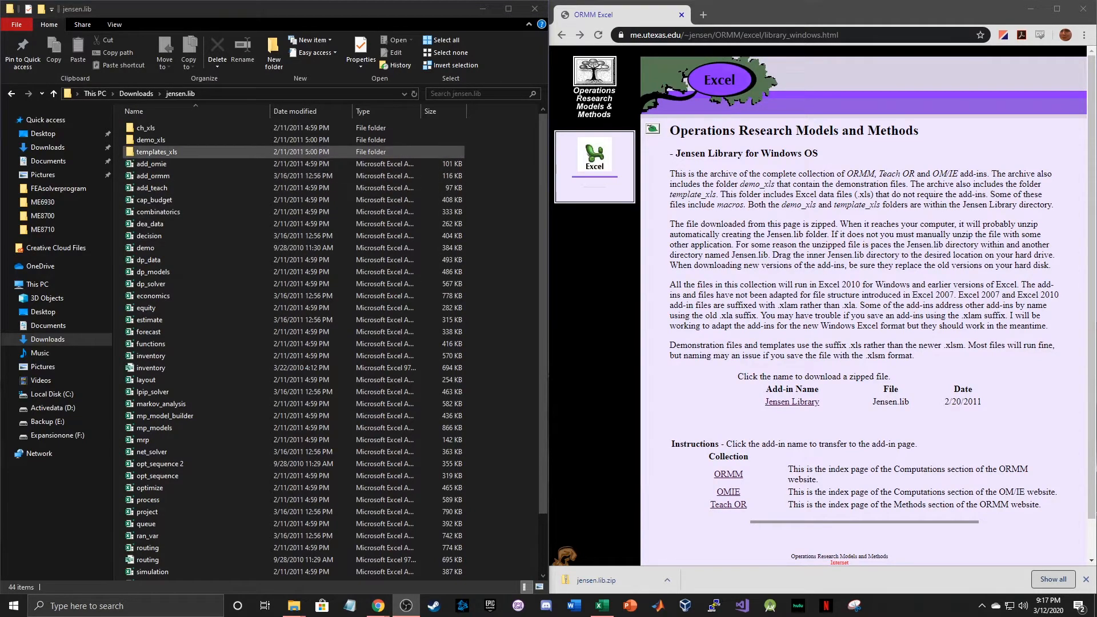
mouse_move(294, 606)
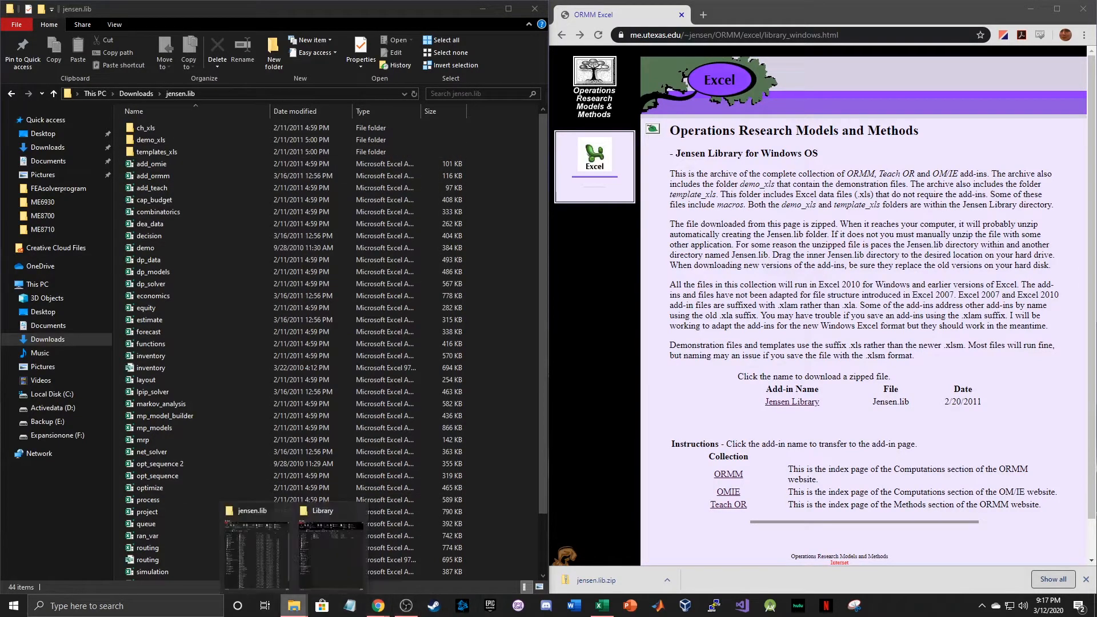
click(331, 552)
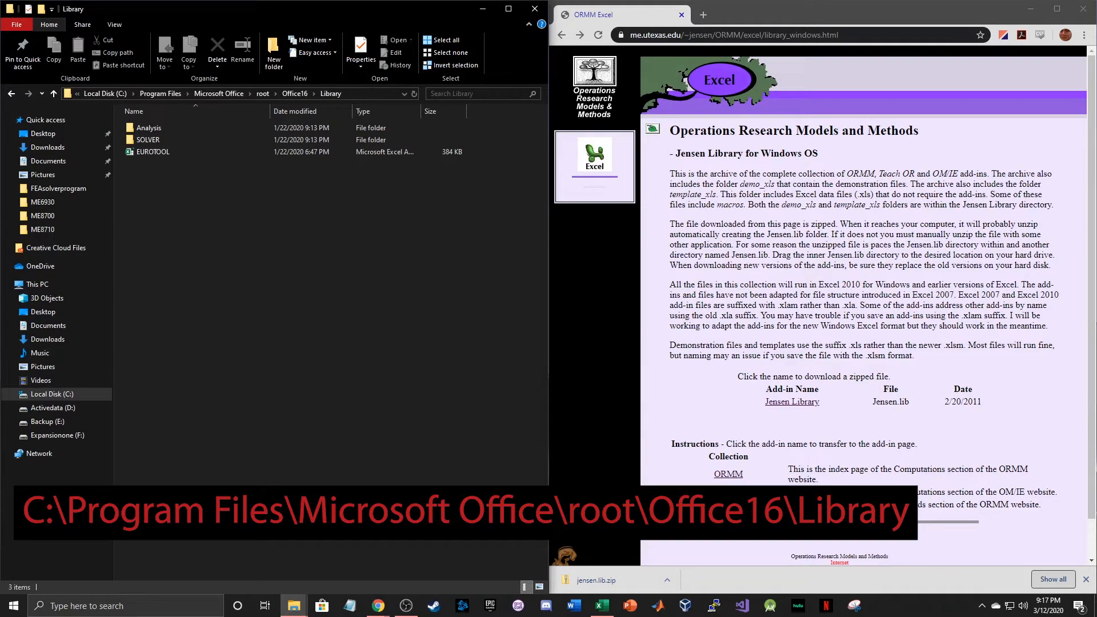
Switch to Excel, maximize its window and open the Add-ins page of Excel Options.
drag(0, 159, 451, 33)
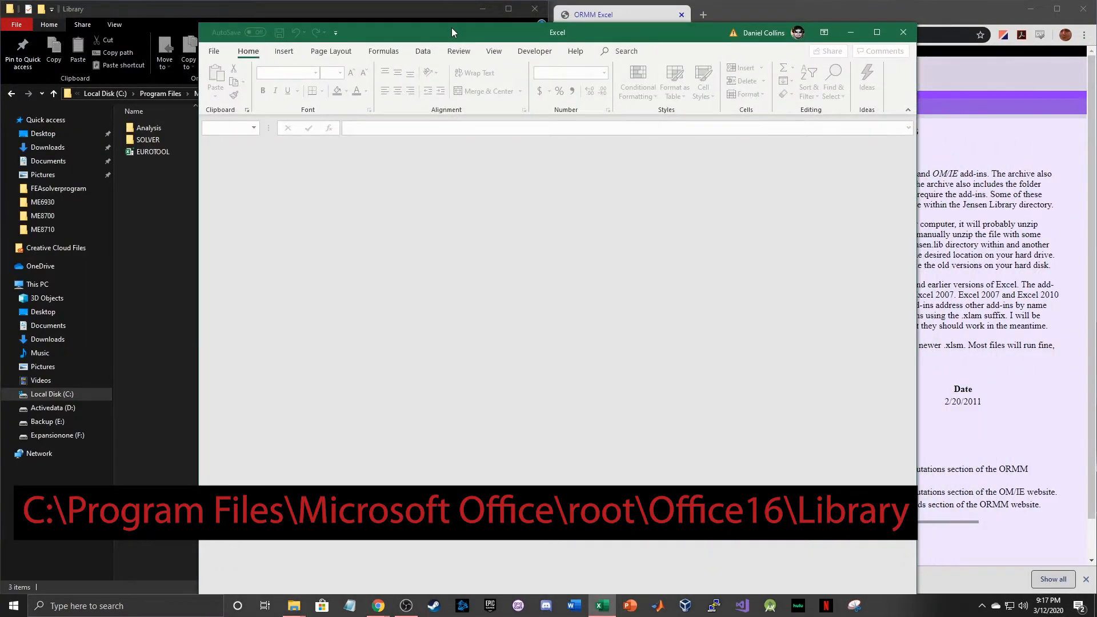
double_click(451, 28)
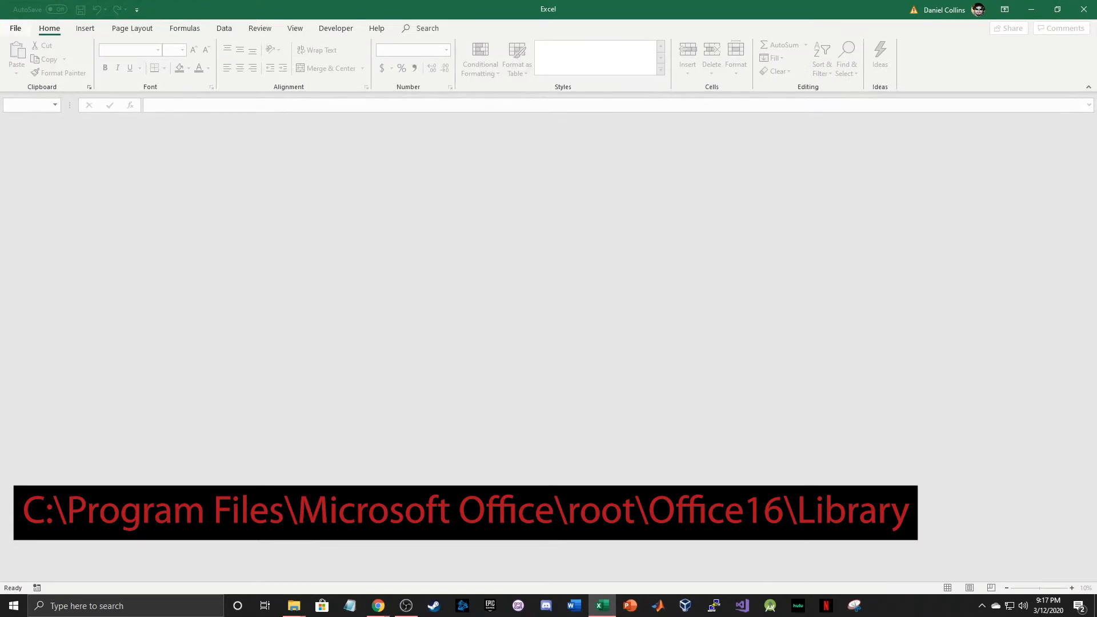
key(ctrl+o)
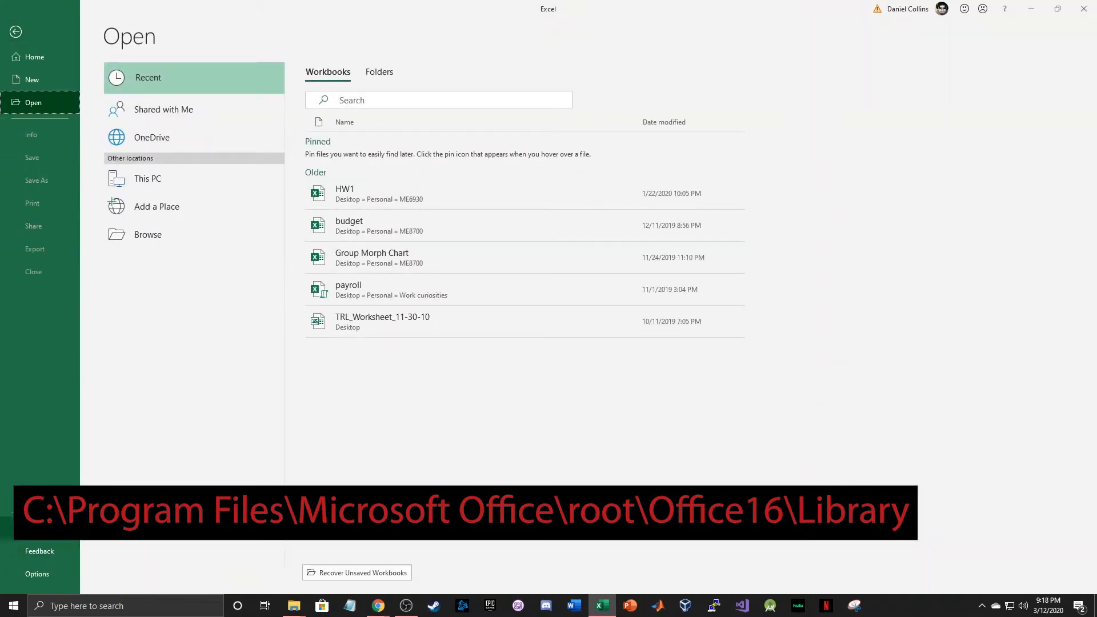
click(38, 573)
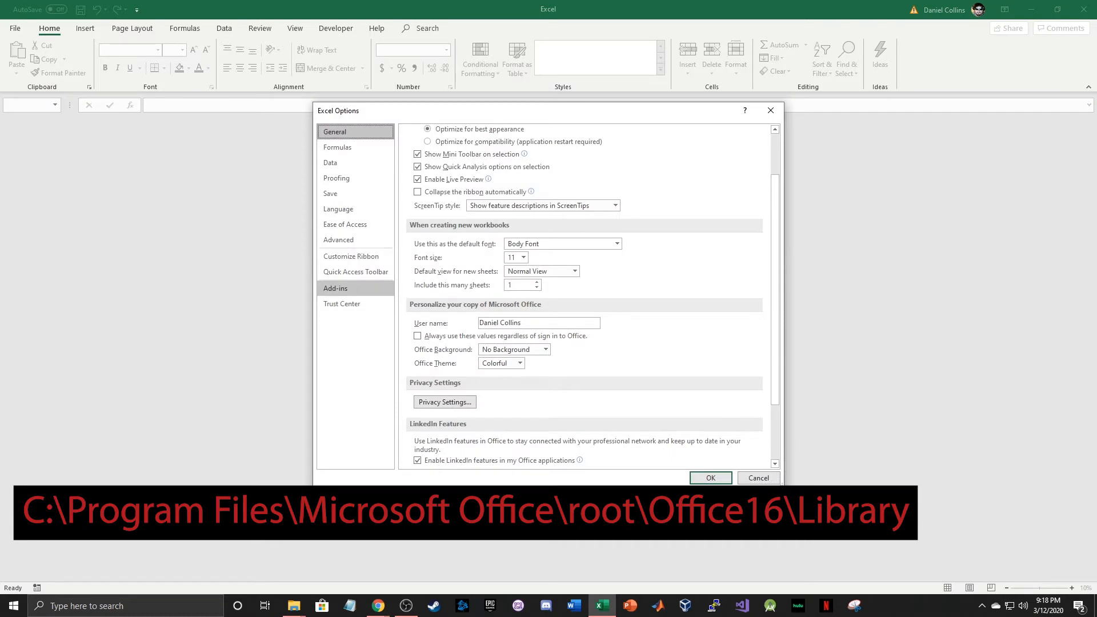
click(354, 288)
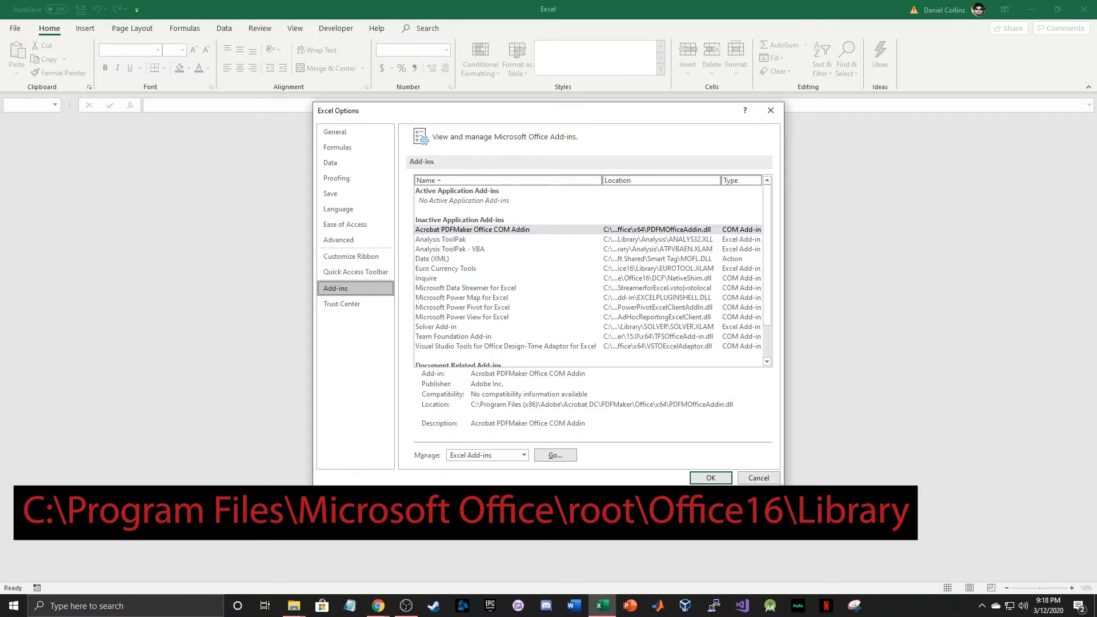
Check the install locations of the Analysis ToolPak, Analysis ToolPak - VBA and Solver Add-in.
click(457, 240)
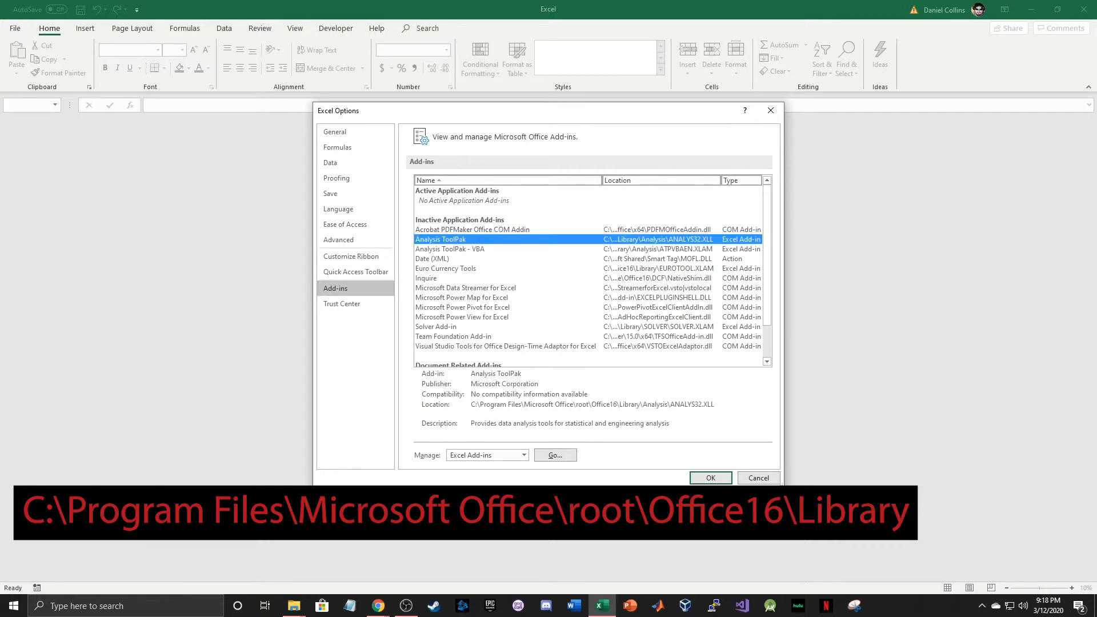
click(457, 249)
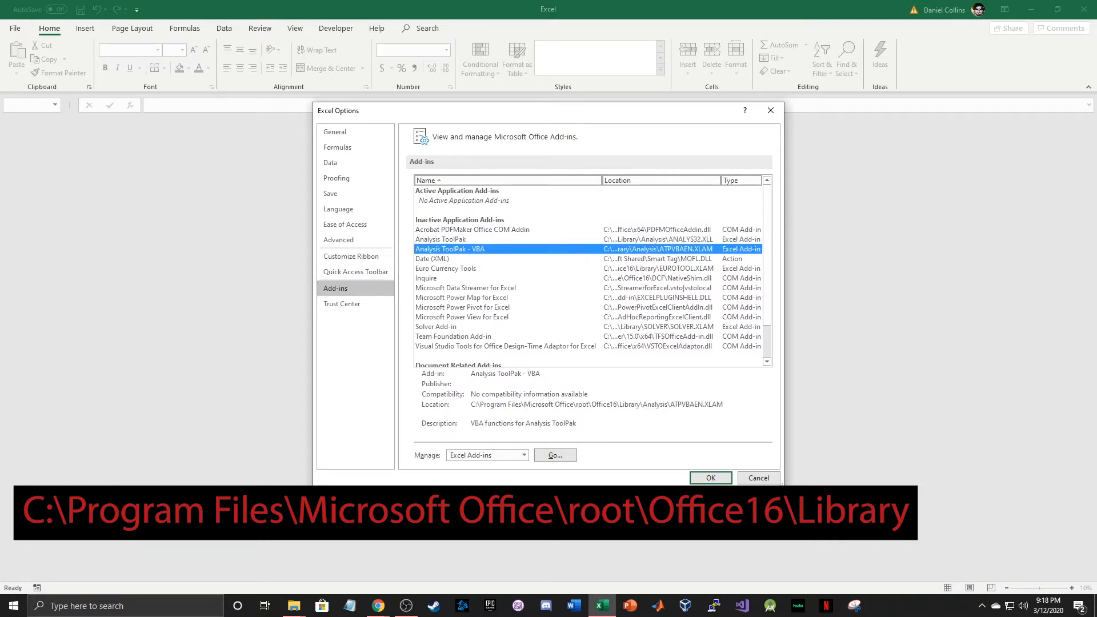
click(457, 327)
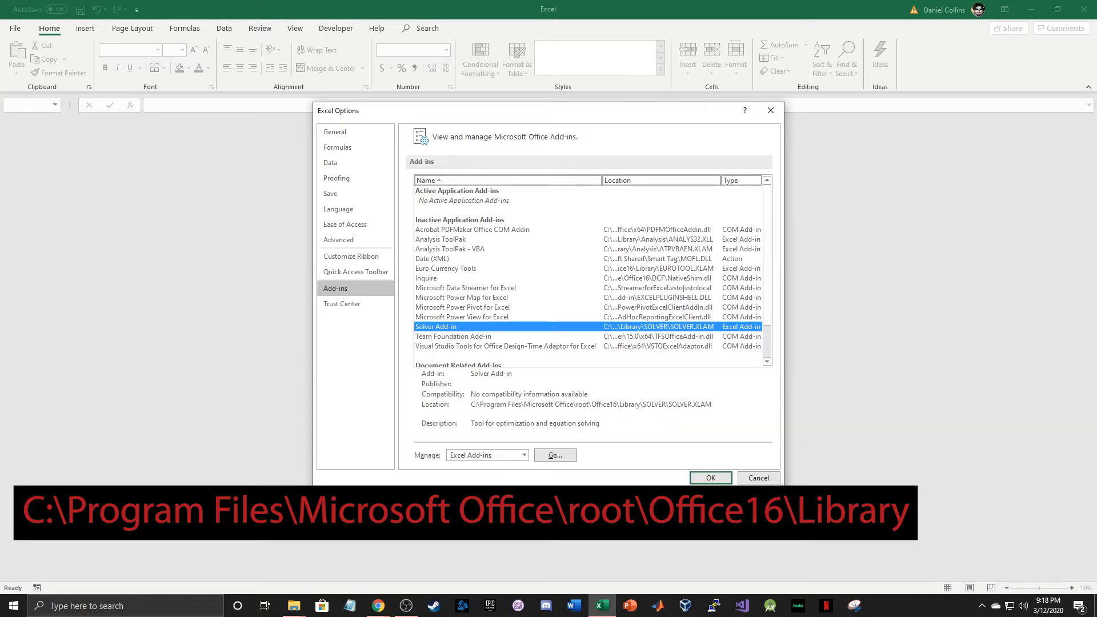
Switch to File Explorer and copy the jensen.lib folder from Downloads.
mouse_move(294, 606)
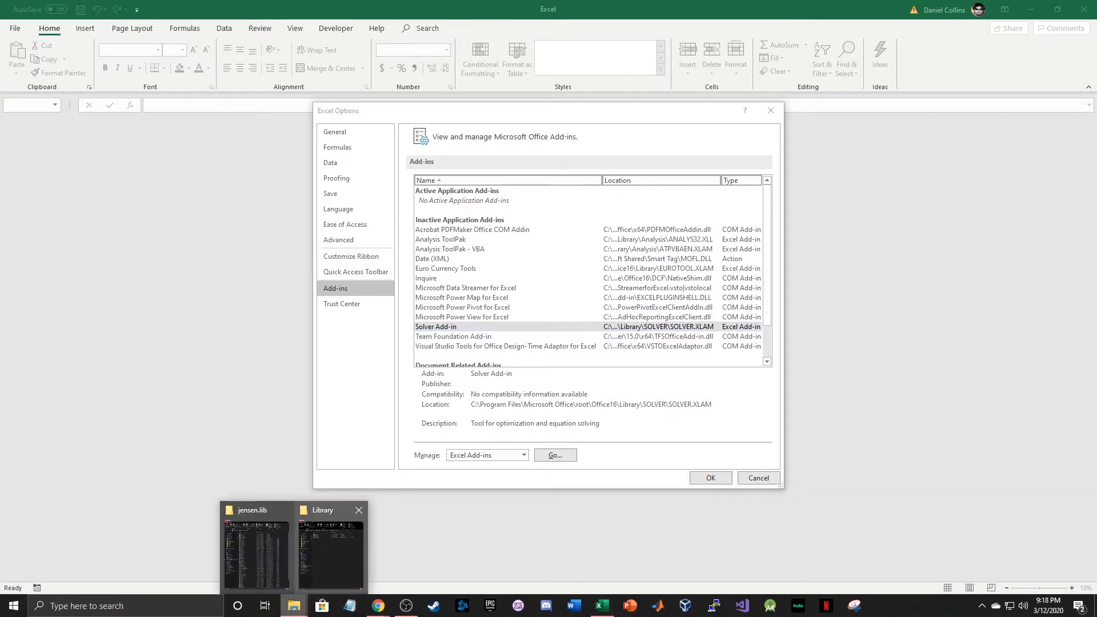
click(354, 545)
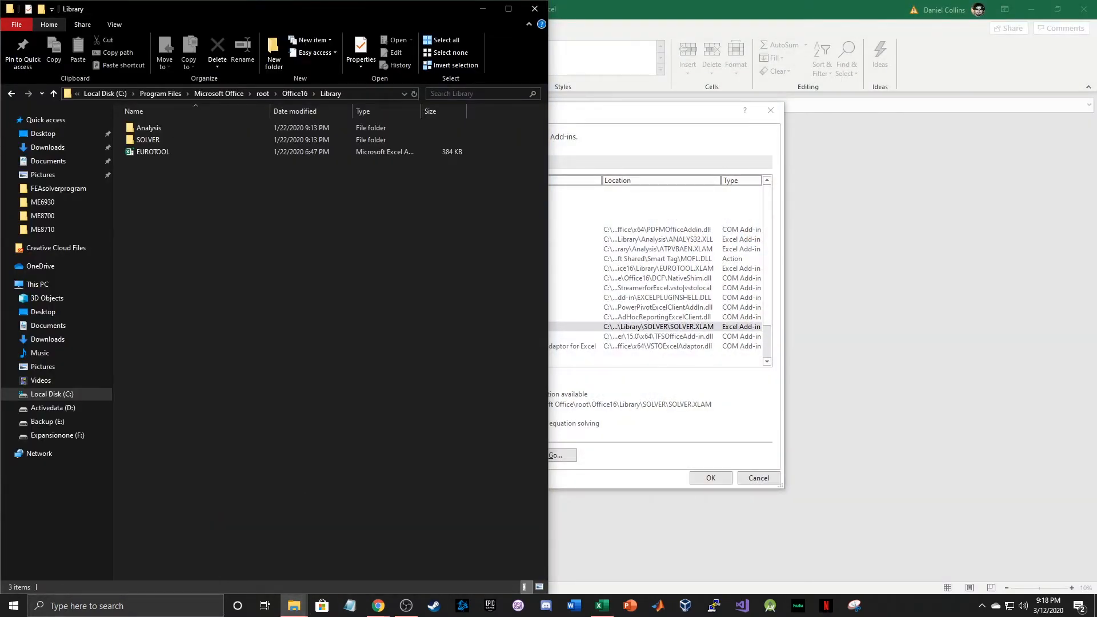
mouse_move(294, 606)
click(256, 543)
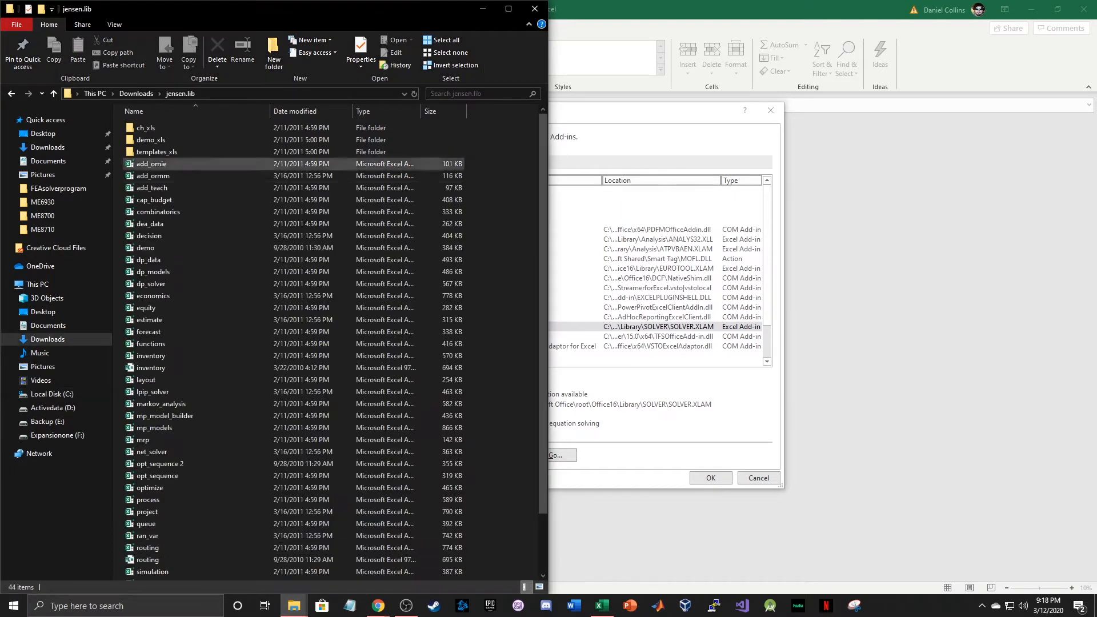
key(alt+Left)
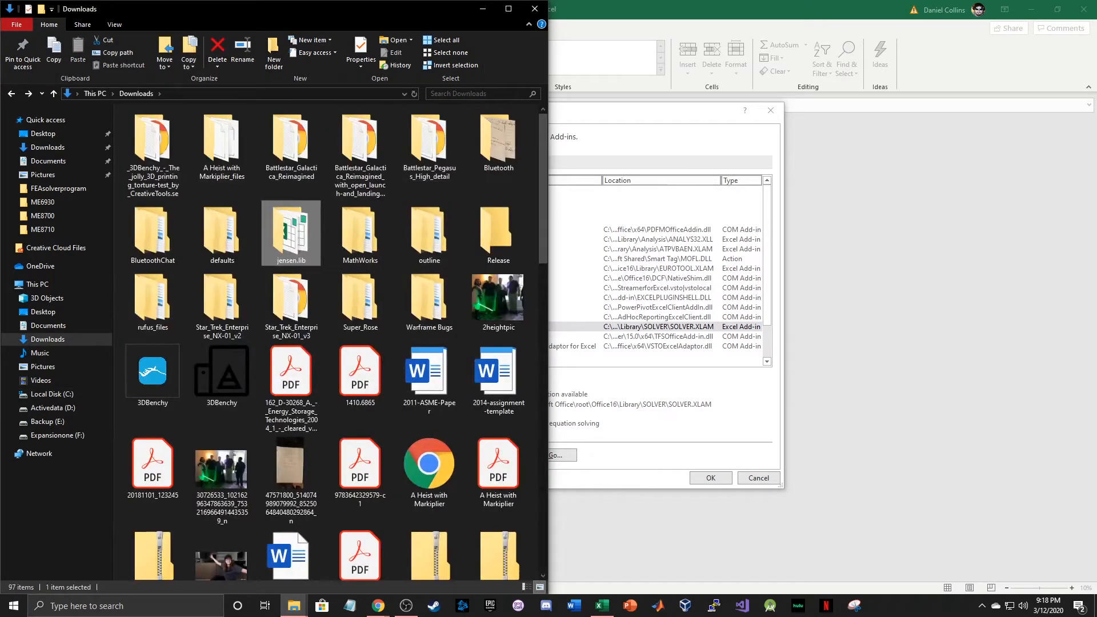
right_click(297, 234)
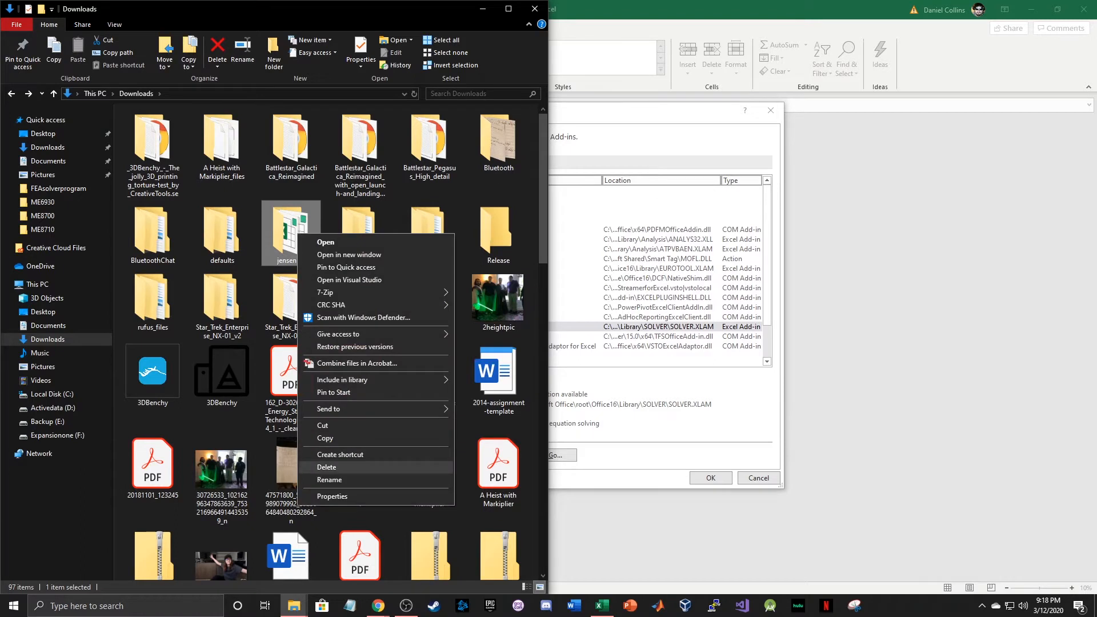
click(324, 438)
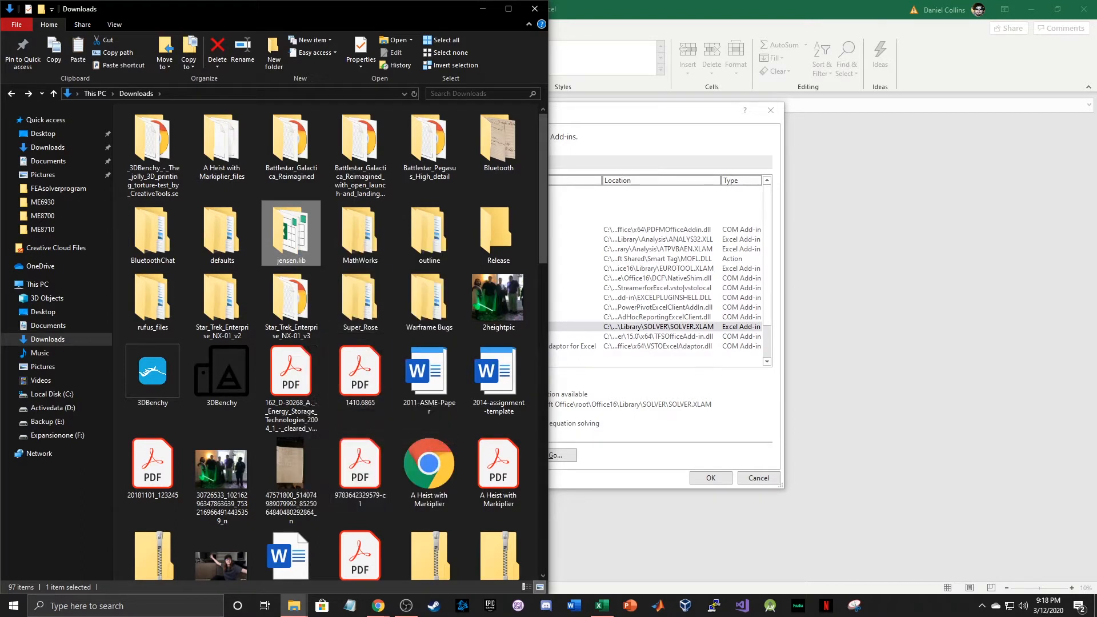
Paste the copied jensen.lib folder into the Office16 Library folder, granting administrator permission.
mouse_move(294, 606)
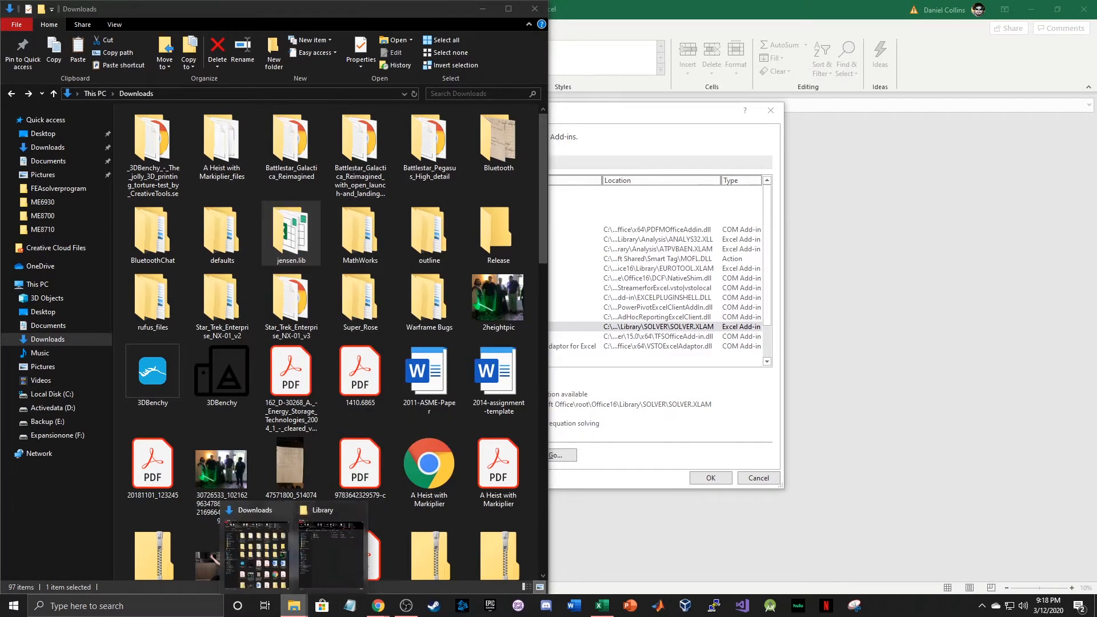
click(330, 546)
right_click(266, 233)
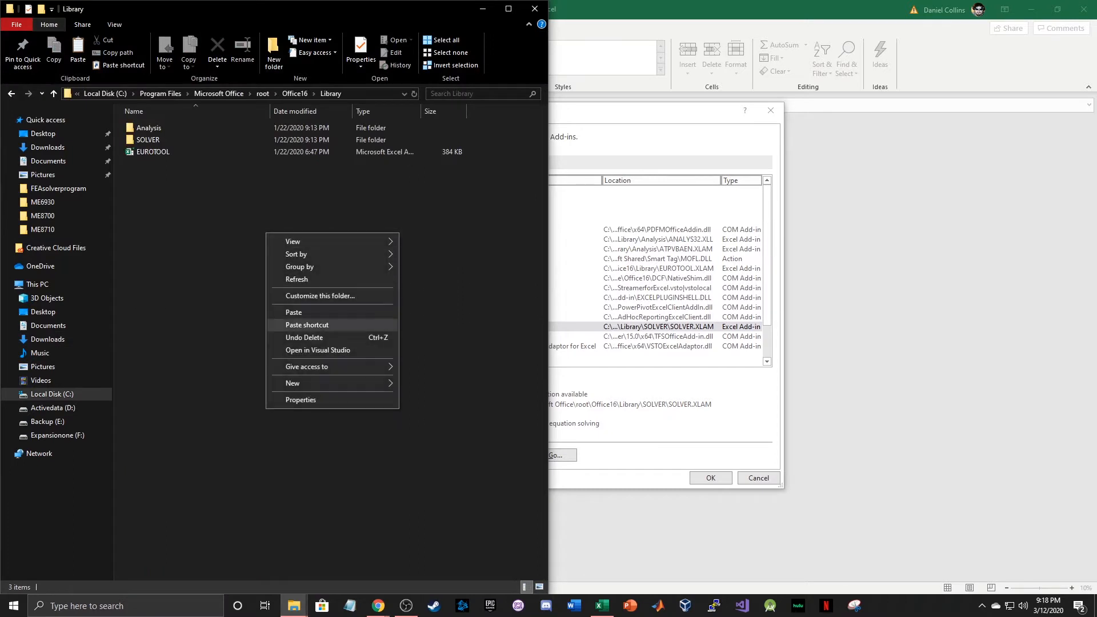
click(294, 312)
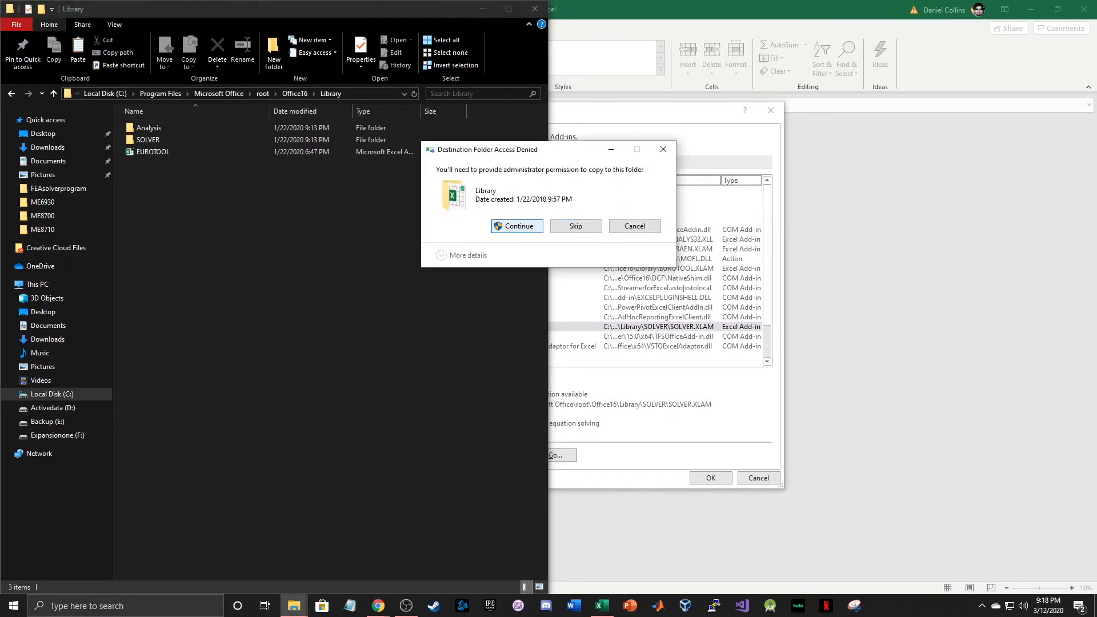
click(517, 225)
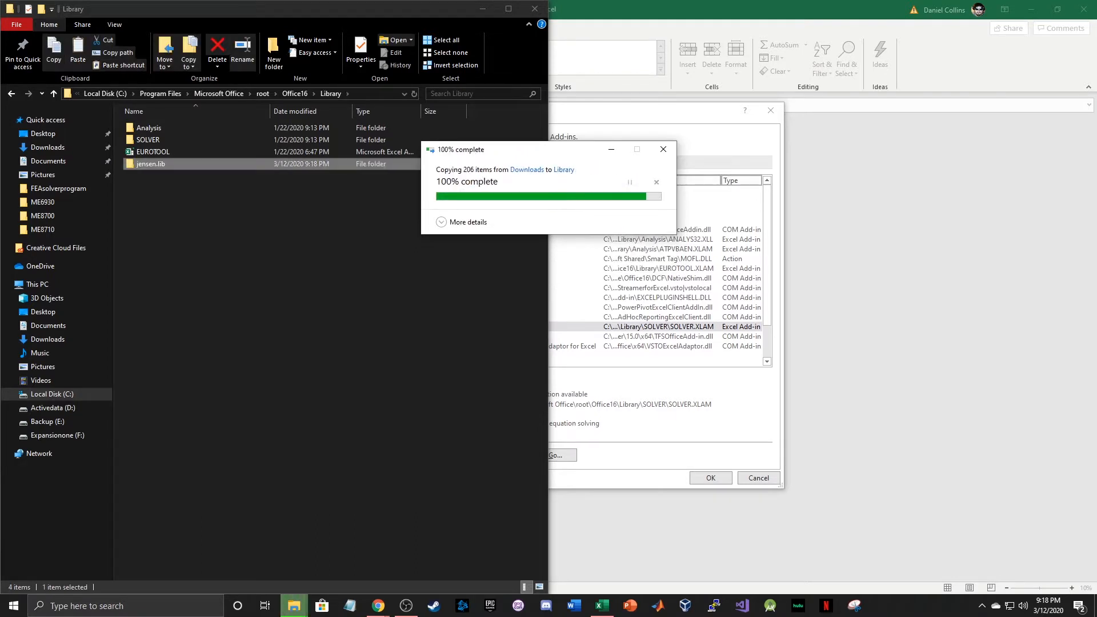
click(308, 246)
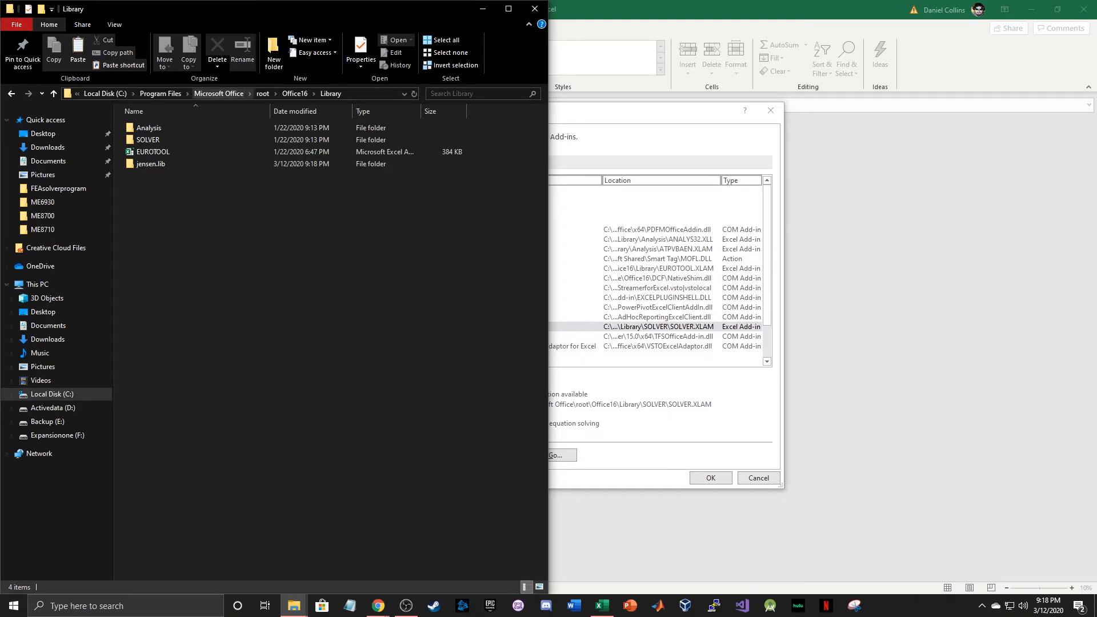
Switch to Chrome and open the Using Add-ins article under Add-in Basics in the ORMM instructions.
key(alt+Tab)
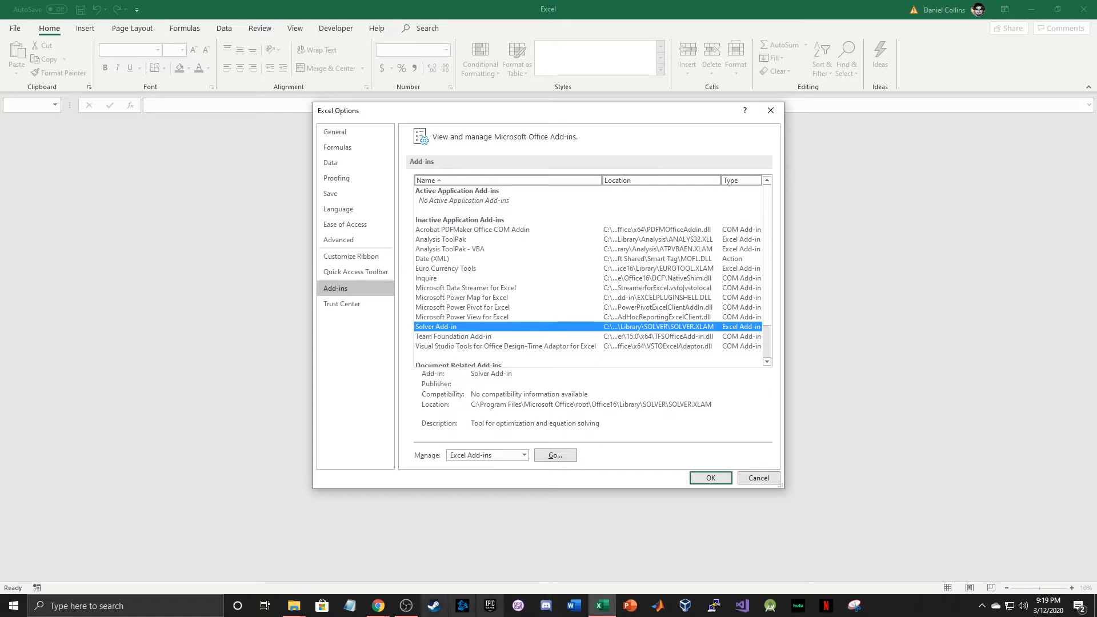
mouse_move(378, 606)
click(420, 531)
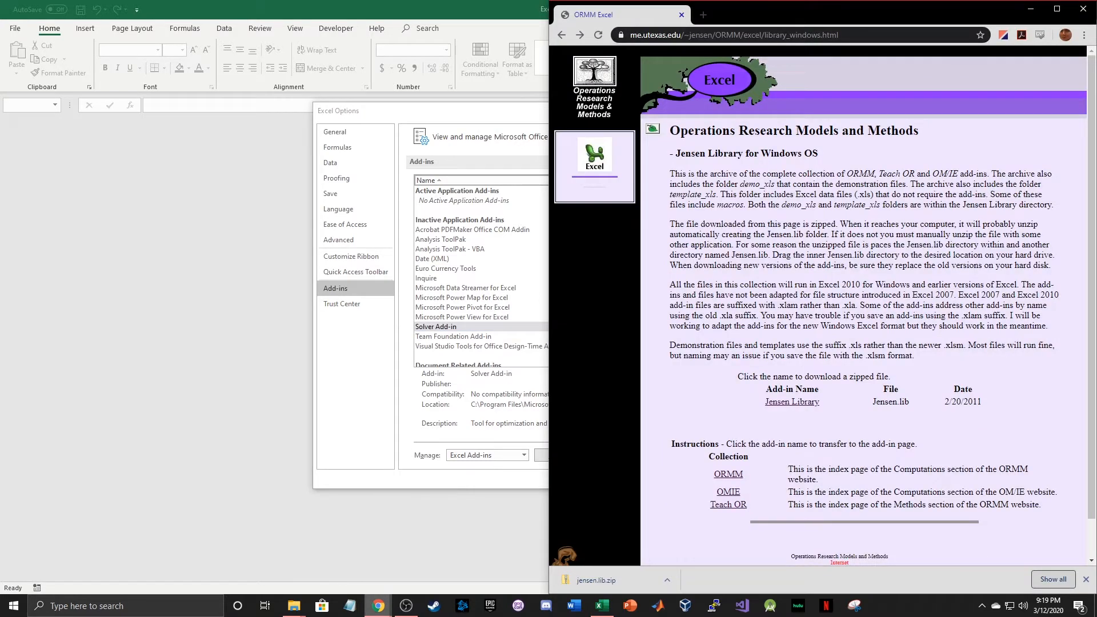
click(566, 555)
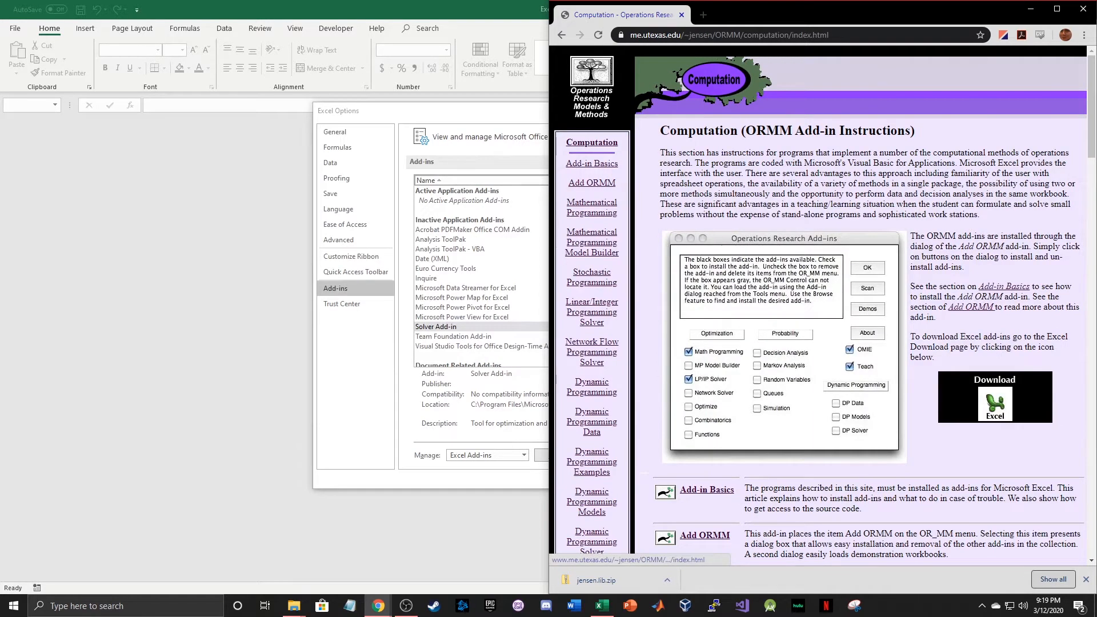
click(592, 164)
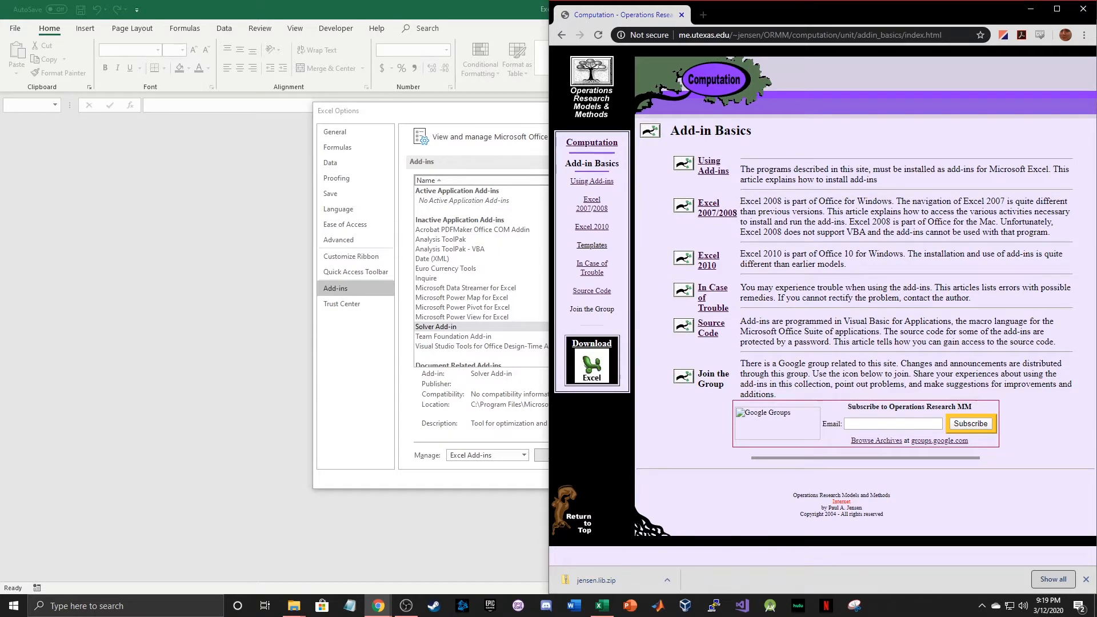
click(592, 181)
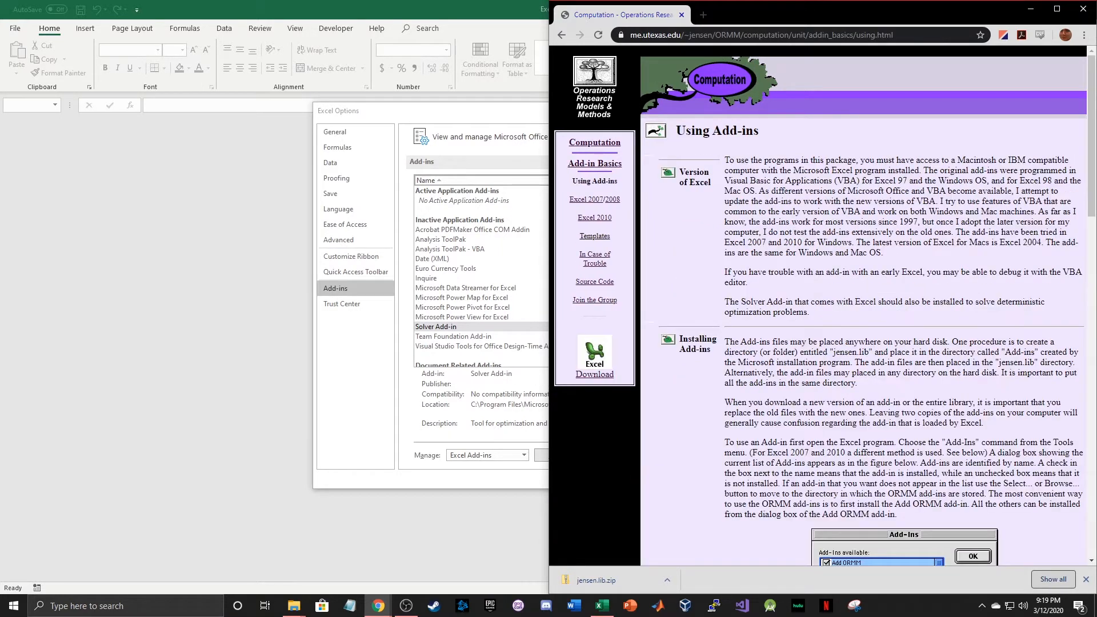
Read the Installing Add-ins and Add-in Names sections, examining the tables of add-in file names.
scroll(825, 306, down, 5)
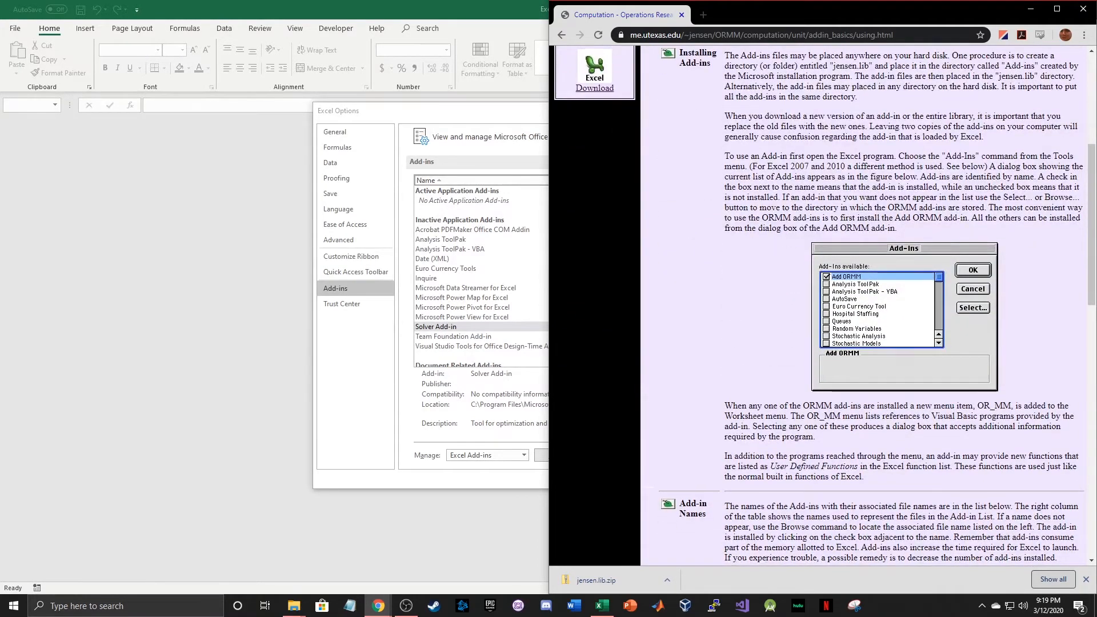
scroll(825, 306, down, 3)
scroll(825, 306, down, 4)
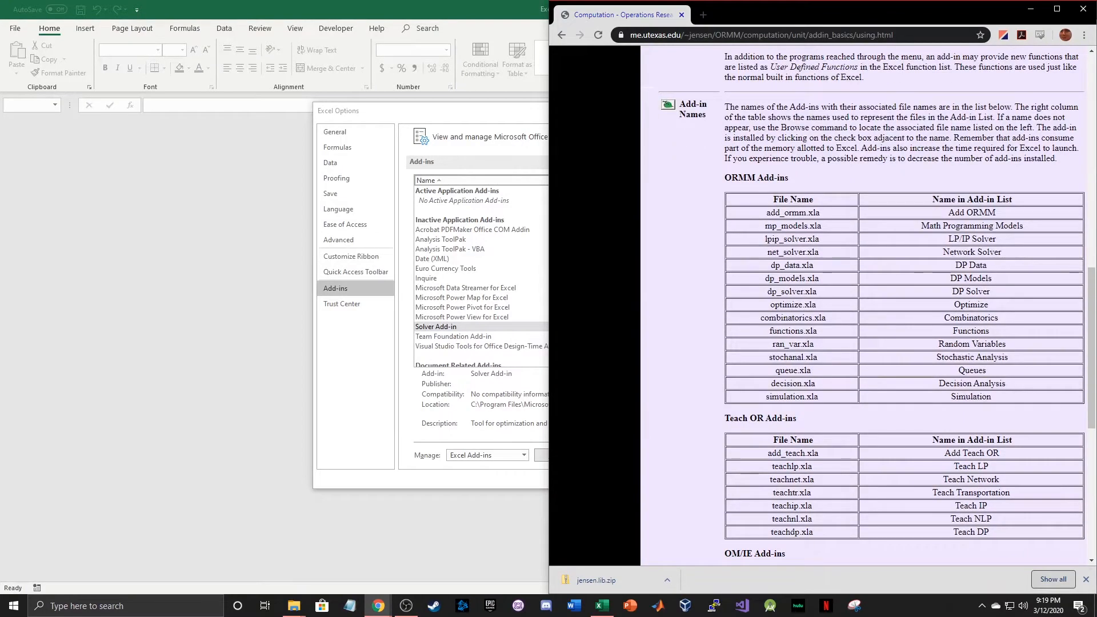
scroll(874, 306, up, 1)
scroll(874, 306, down, 1)
scroll(874, 306, down, 6)
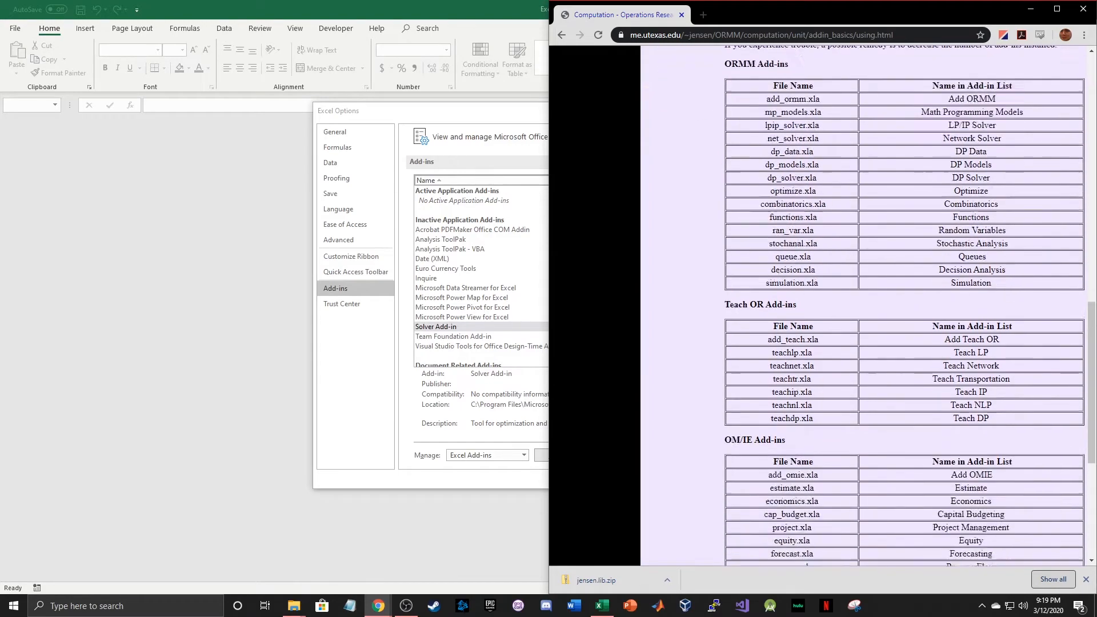
scroll(874, 306, up, 6)
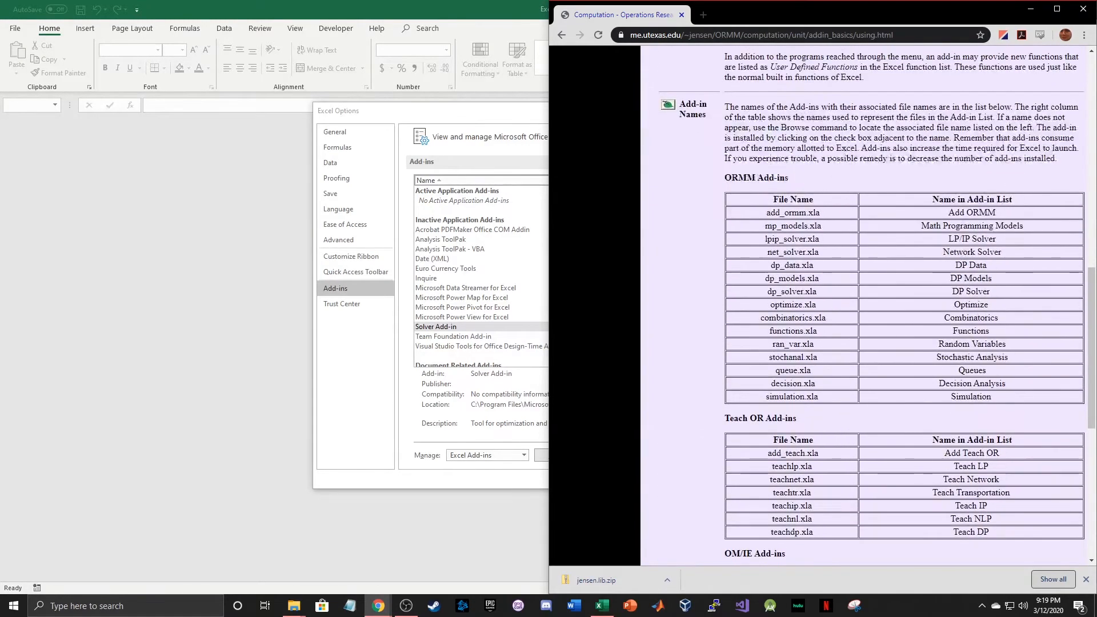
scroll(874, 305, up, 1)
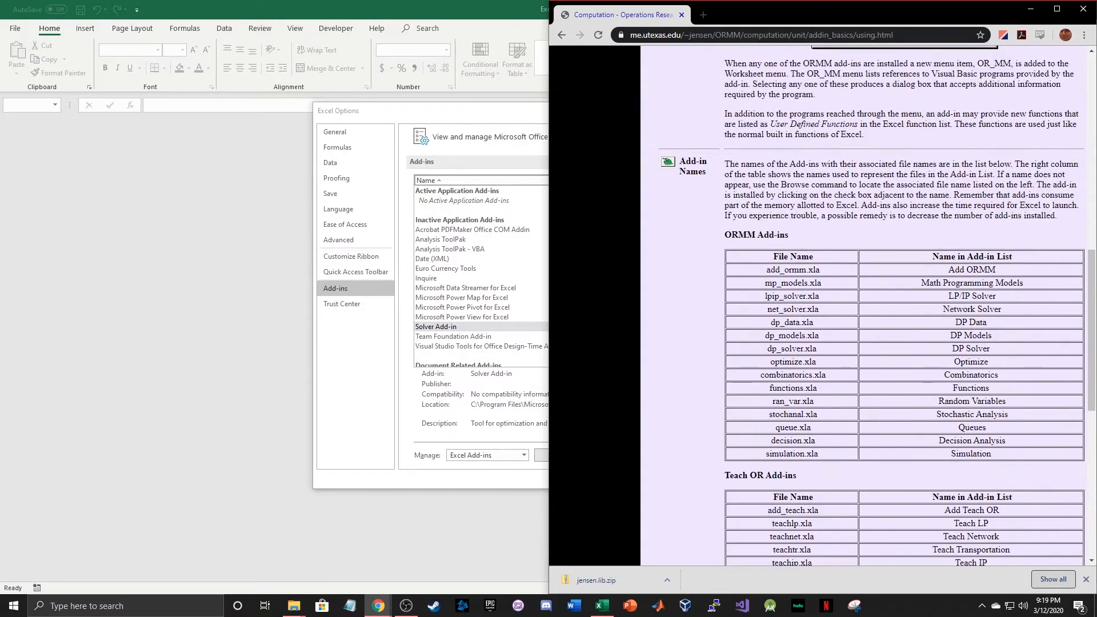
Switch to Excel and open the Add-ins manager for Excel Add-ins from the Excel Options.
key(alt+Tab)
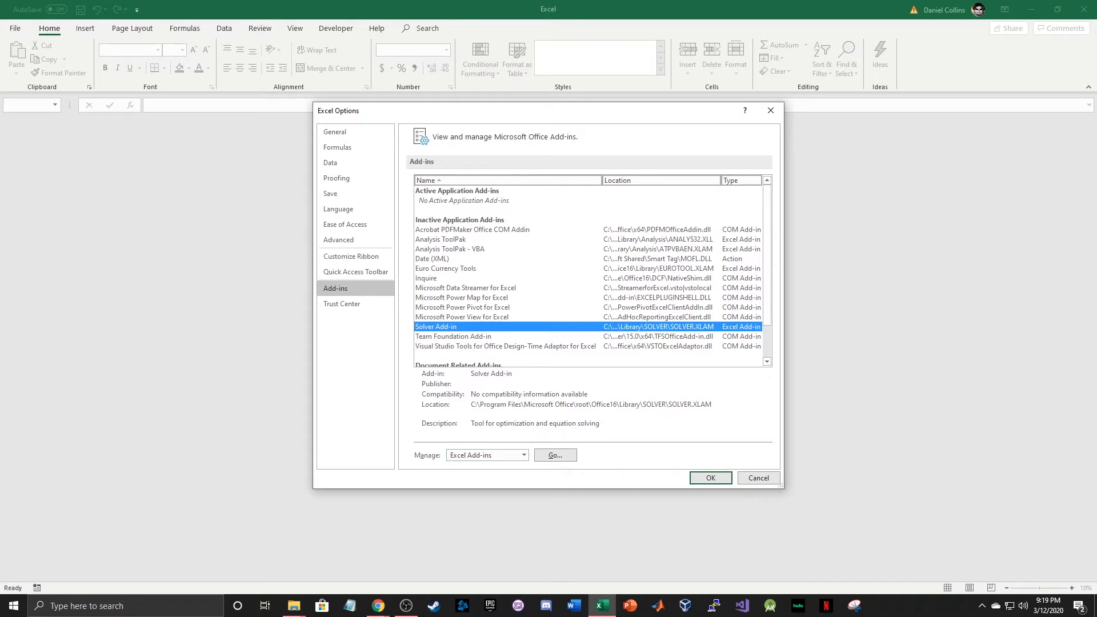
scroll(588, 275, down, 2)
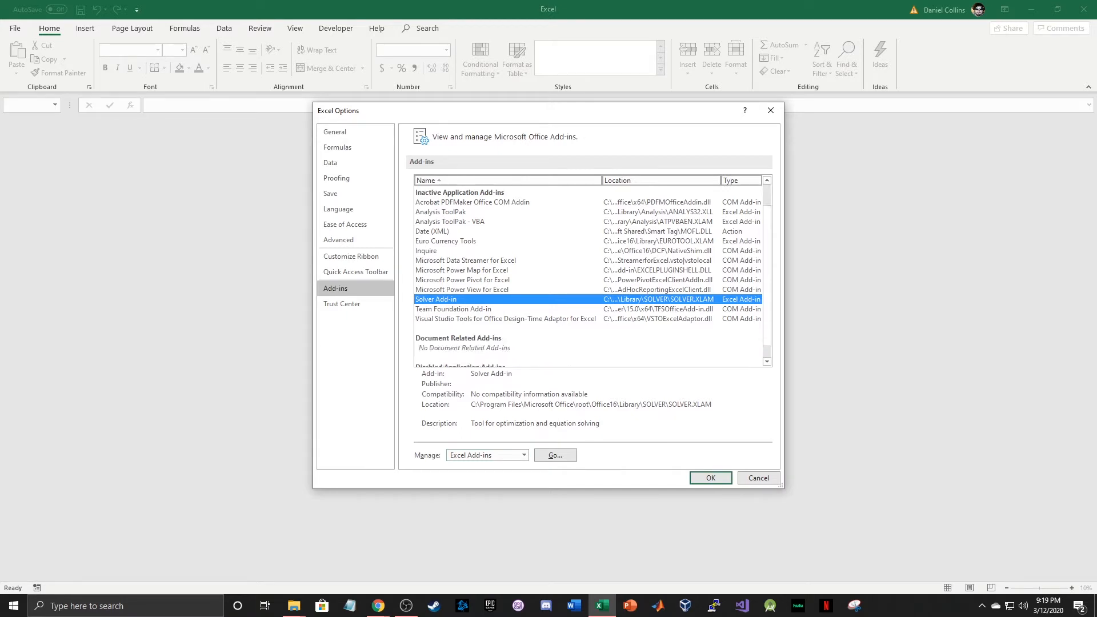
scroll(589, 275, up, 2)
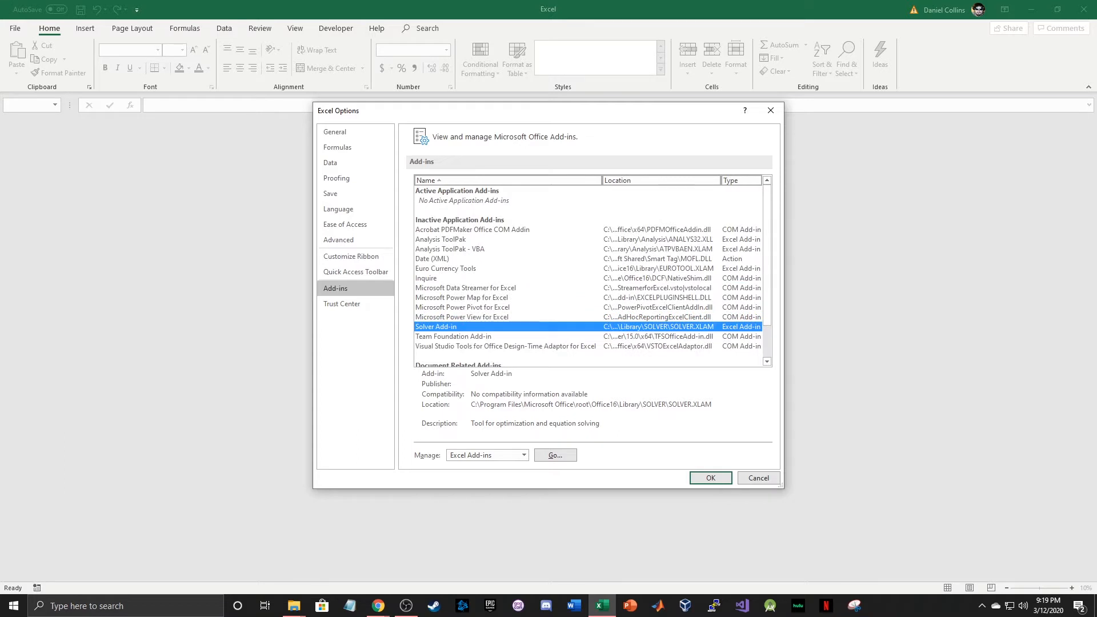
click(524, 455)
click(487, 468)
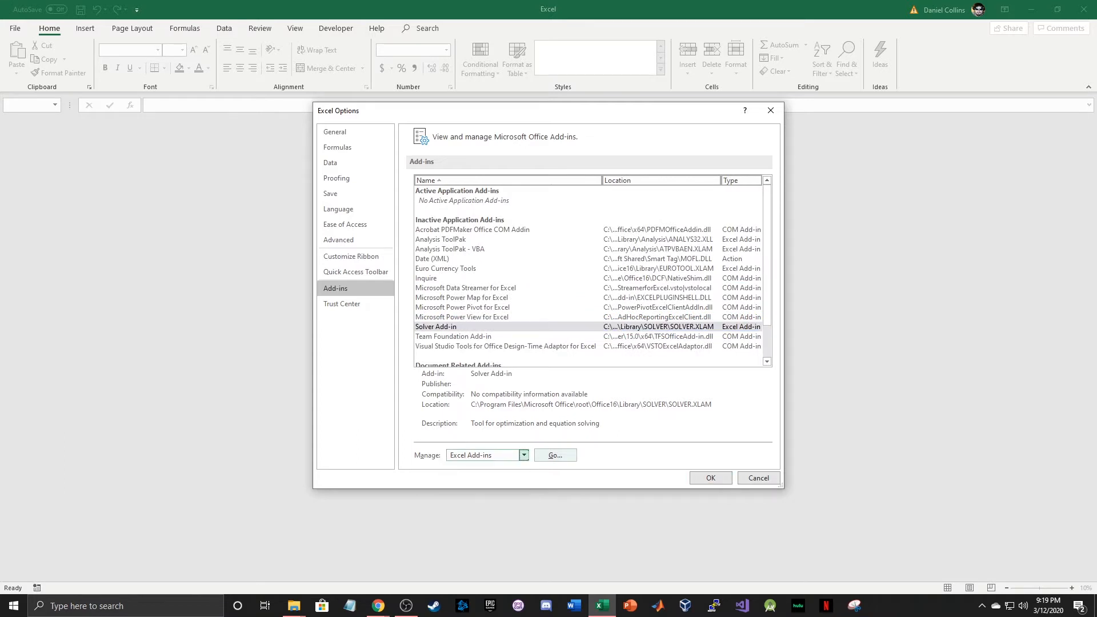
click(556, 455)
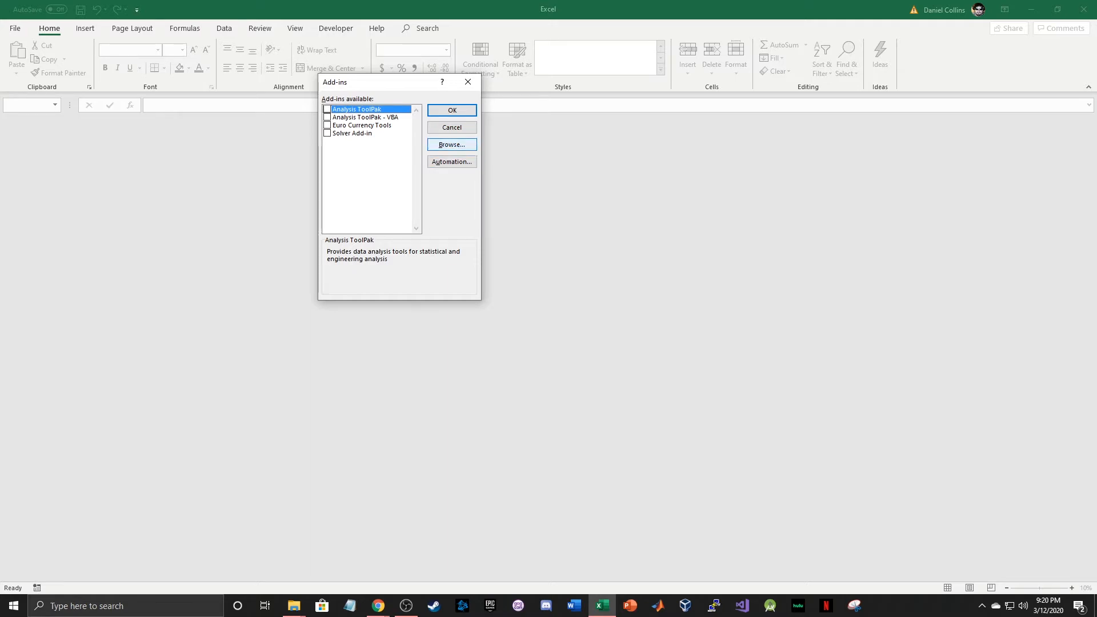
Start browsing for an add-in file and go to C:\Program Files\Microsoft Office\root.
click(452, 144)
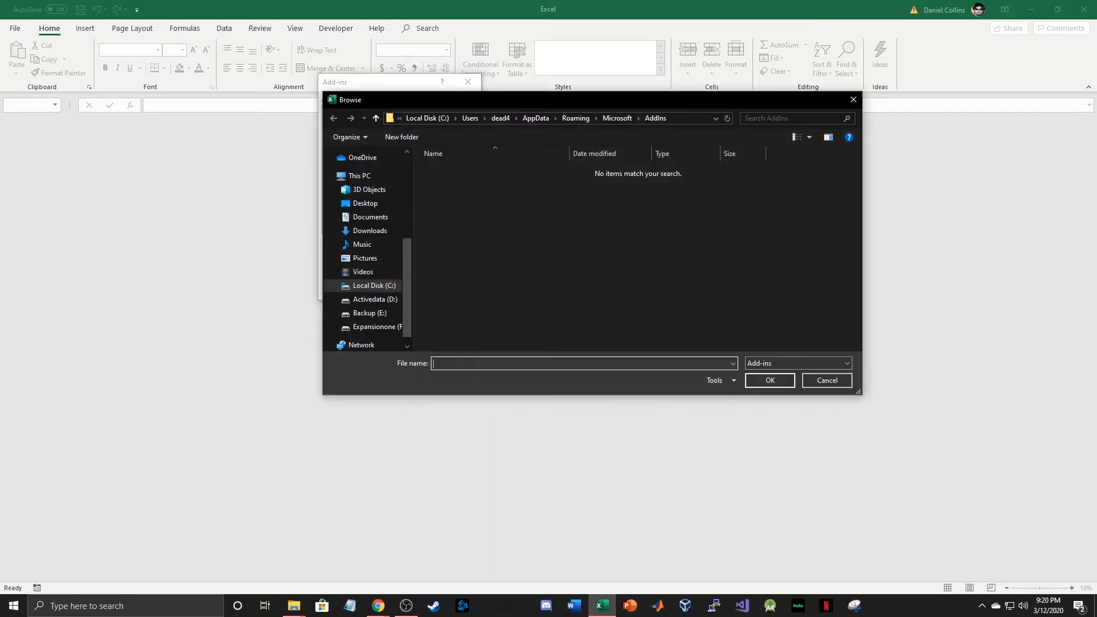
drag(630, 96, 811, 65)
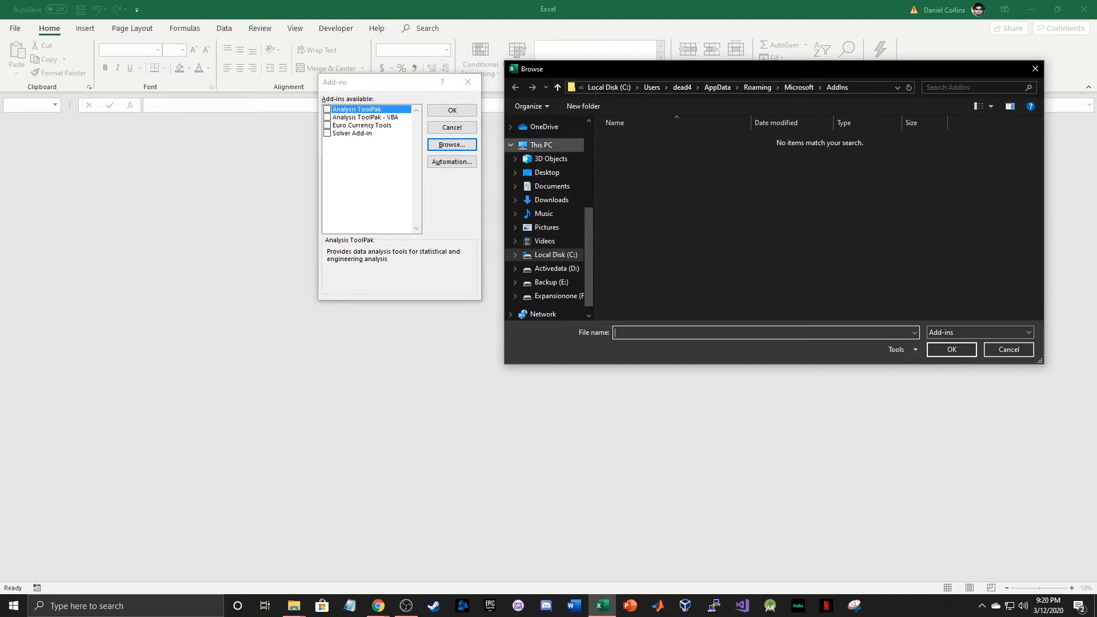
click(541, 144)
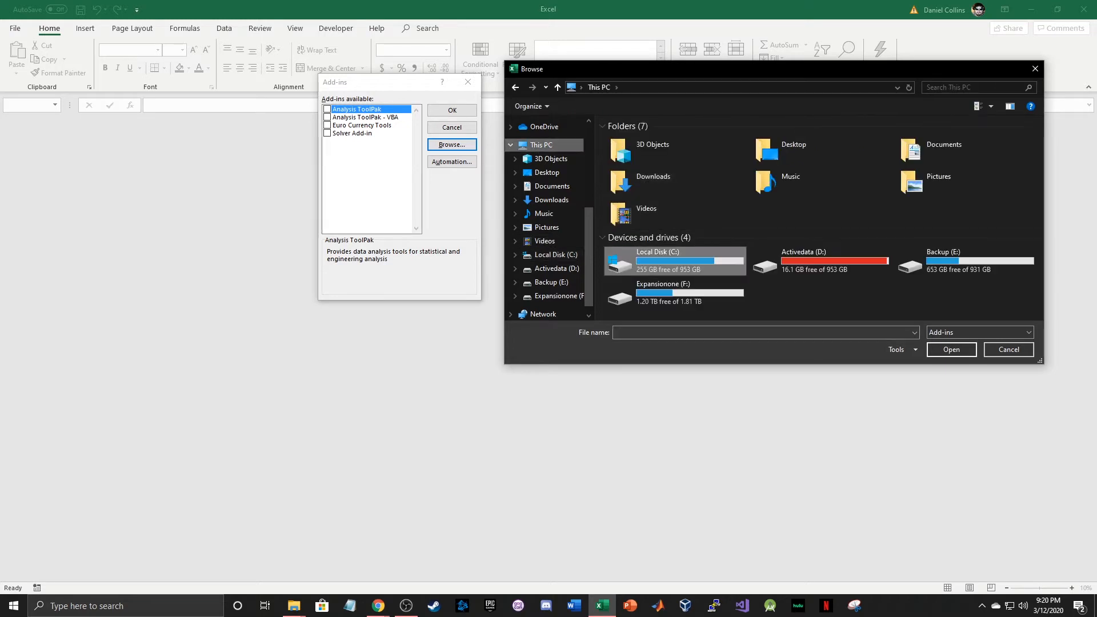
double_click(634, 256)
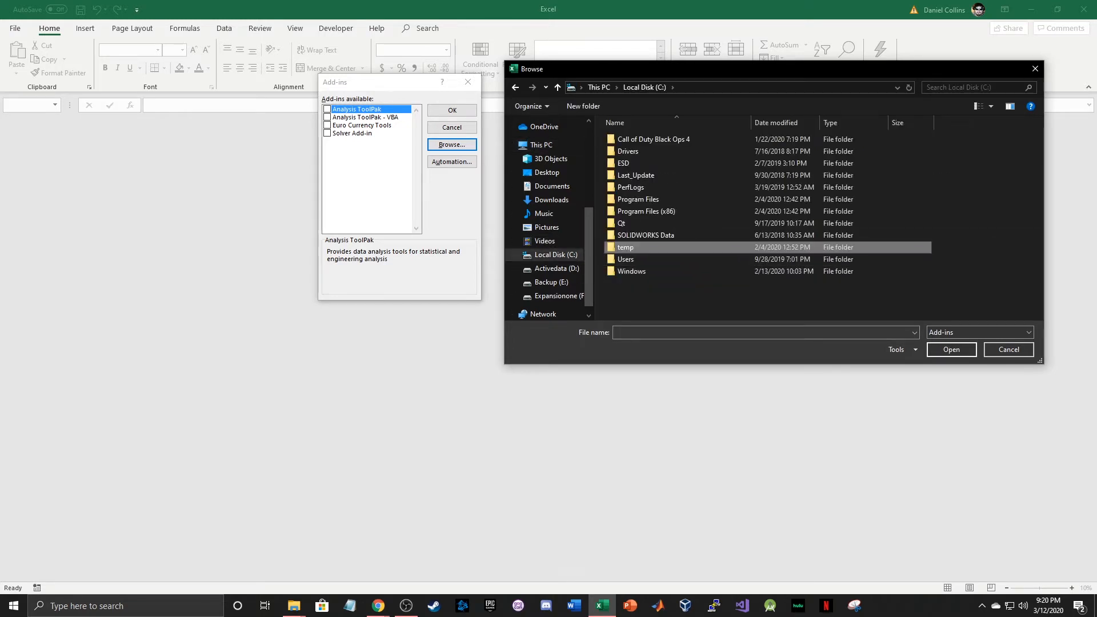
double_click(625, 259)
key(alt+Up)
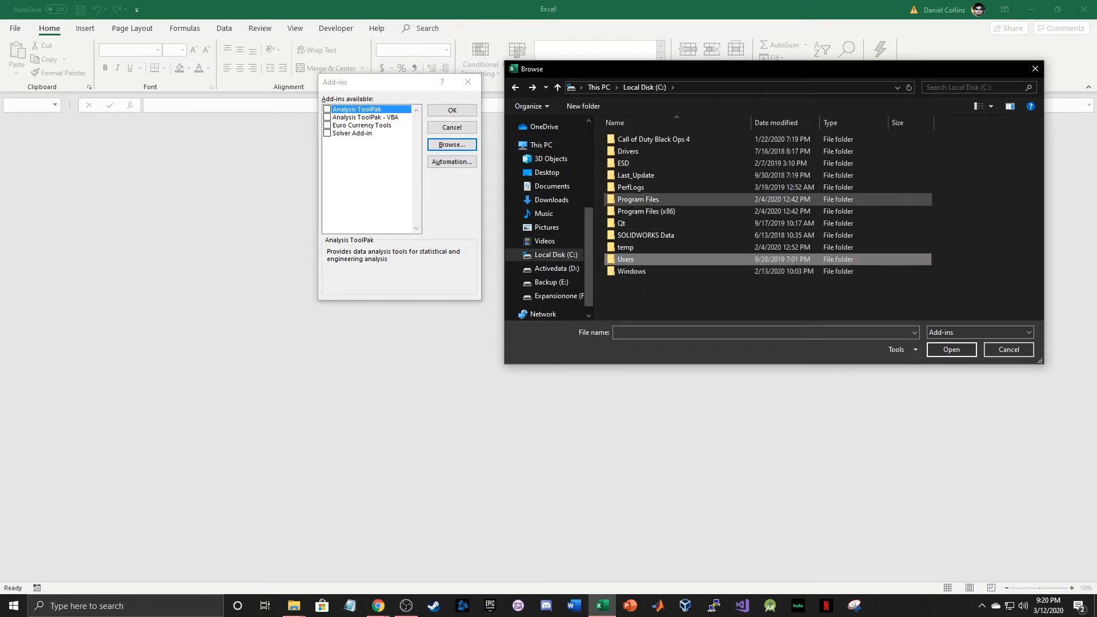
double_click(634, 199)
scroll(634, 197, down, 4)
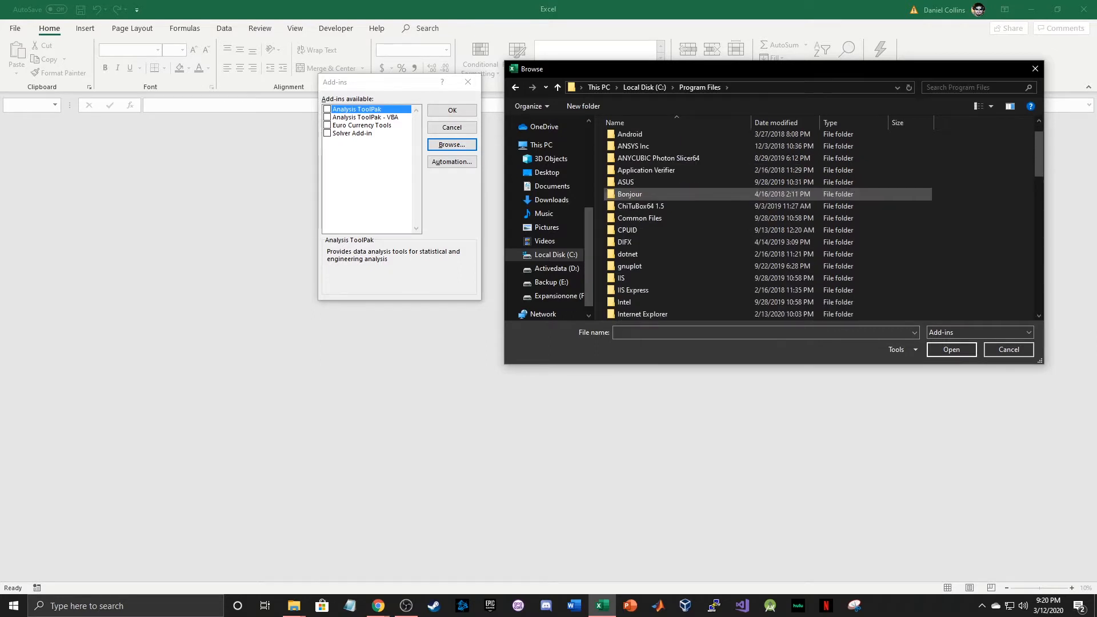
scroll(634, 194, down, 3)
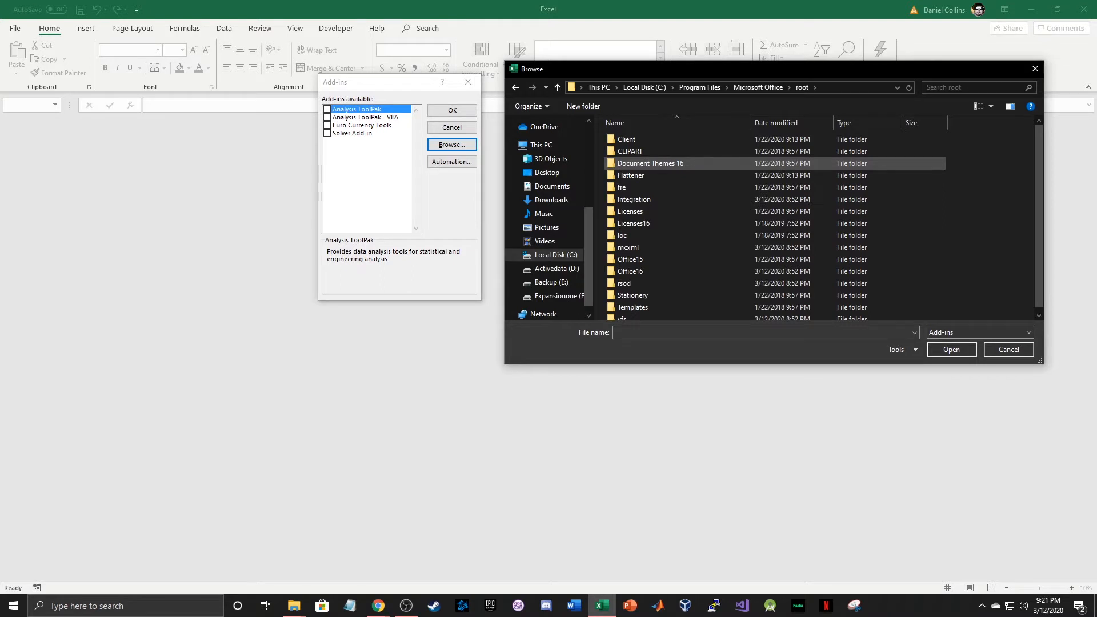
Load the add_ormm add-in from Office16\Library\jensen.lib and confirm the list of available add-ins.
double_click(630, 271)
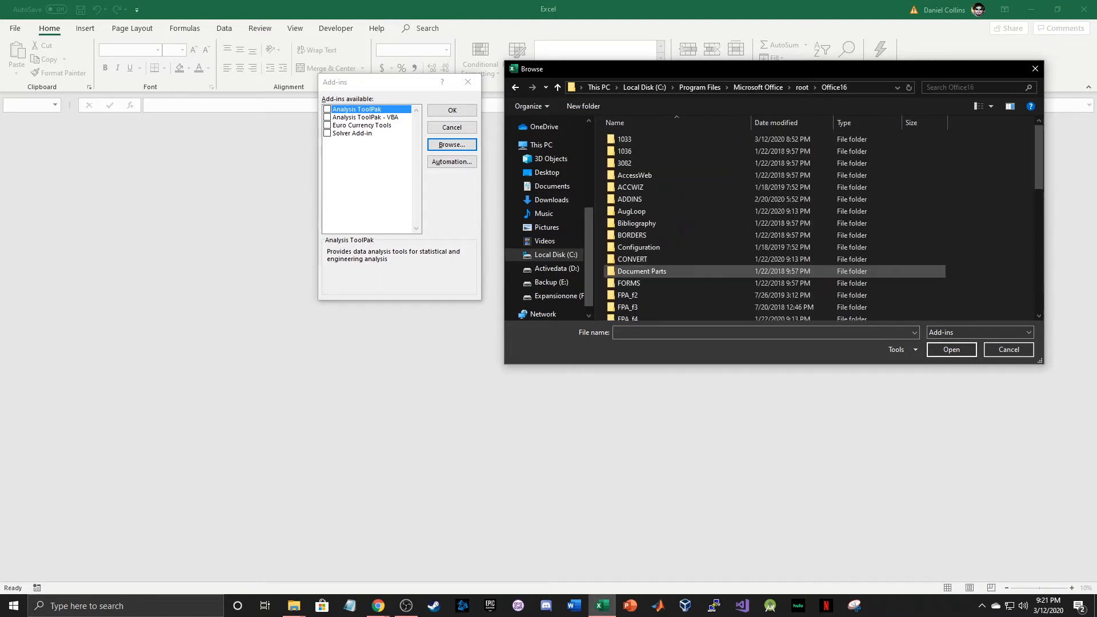
scroll(634, 265, down, 5)
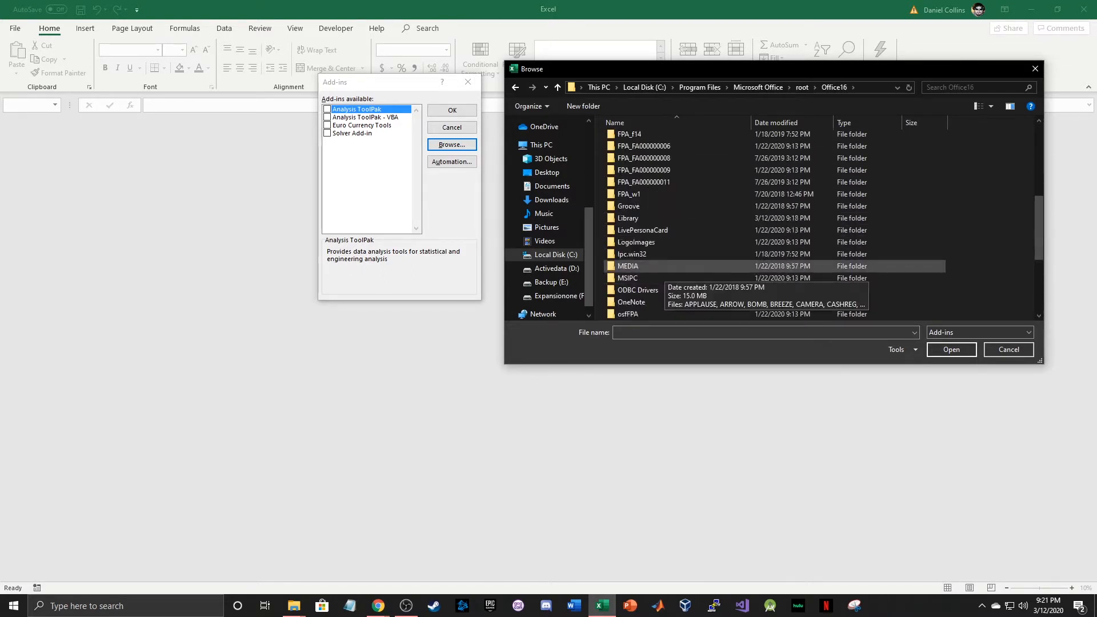
double_click(628, 218)
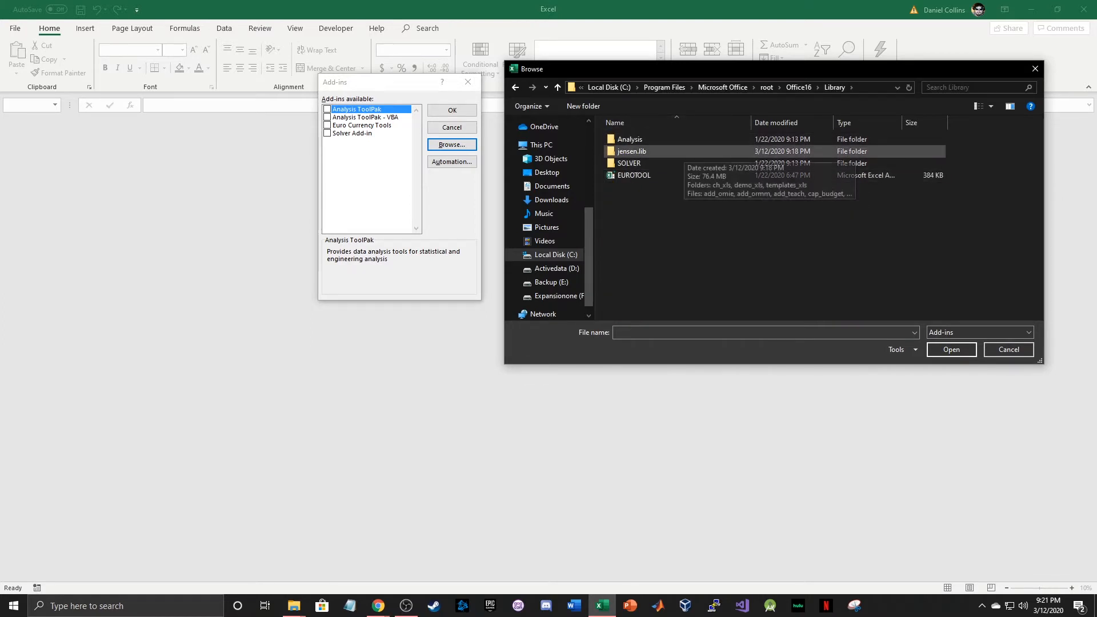
double_click(680, 151)
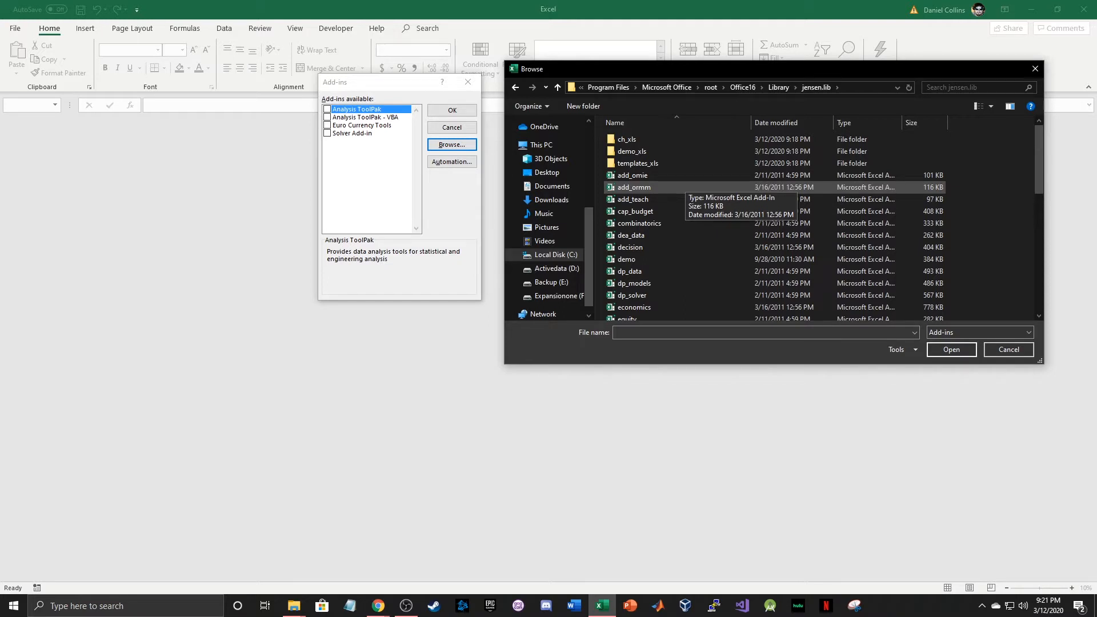
click(686, 186)
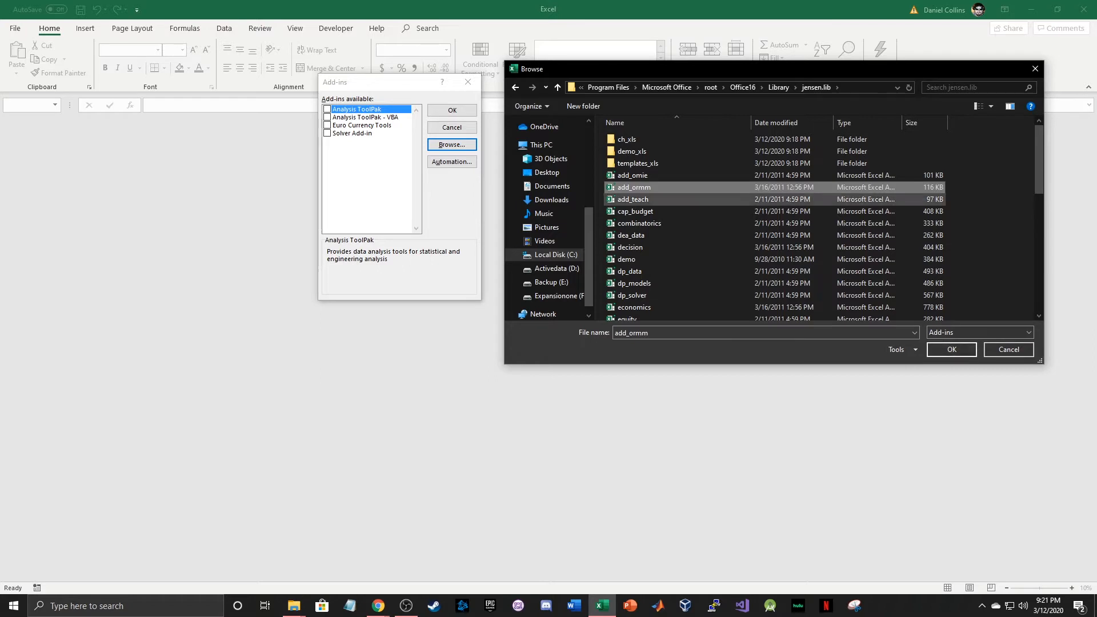
click(951, 350)
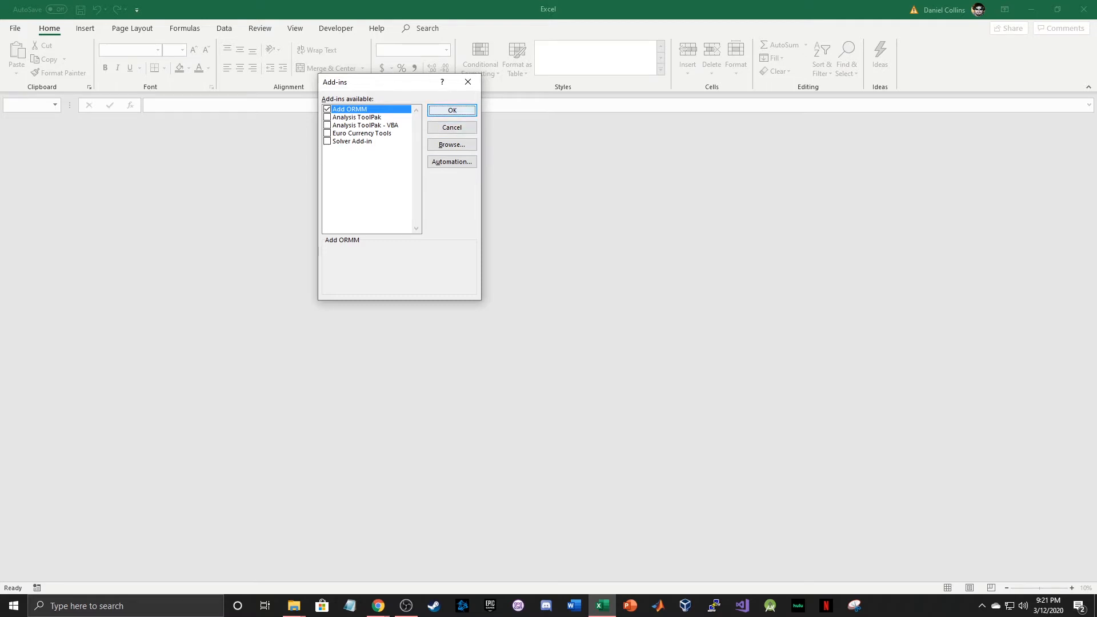
click(452, 110)
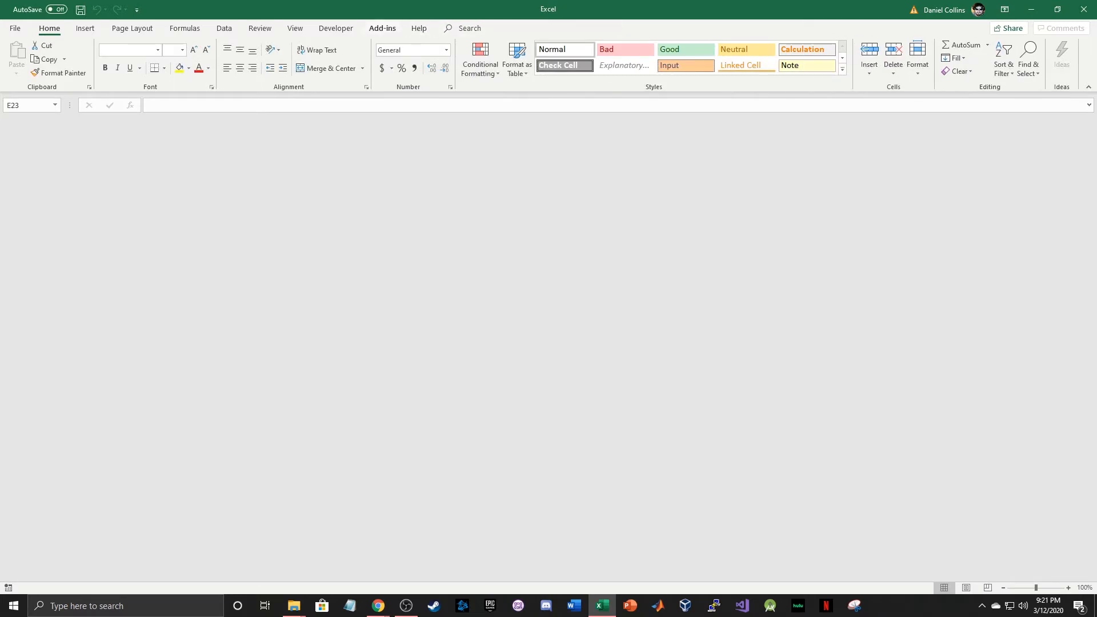
Enable the LP/IP Solver and Network Solver add-ins through OR_MM's Add ORMM dialog.
click(382, 28)
click(31, 46)
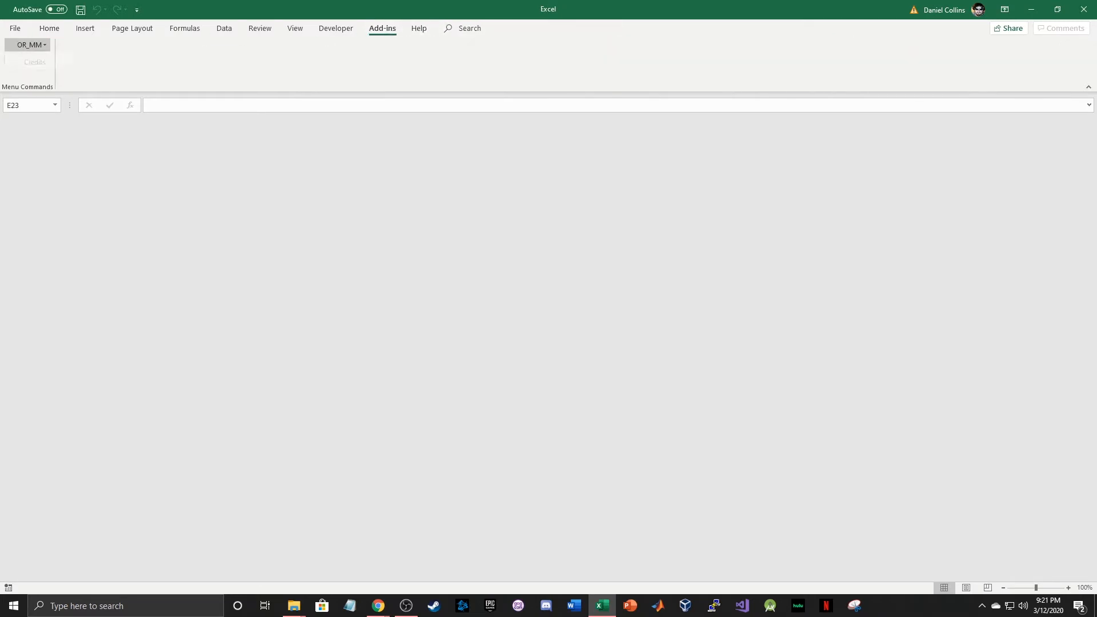
click(41, 59)
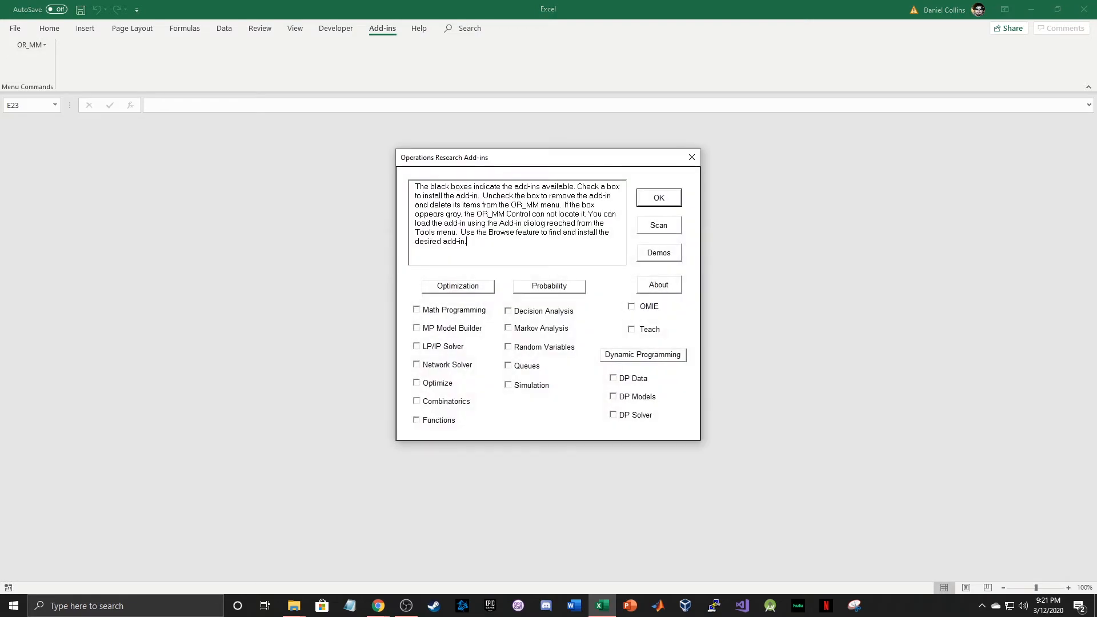
click(416, 346)
click(417, 364)
click(659, 197)
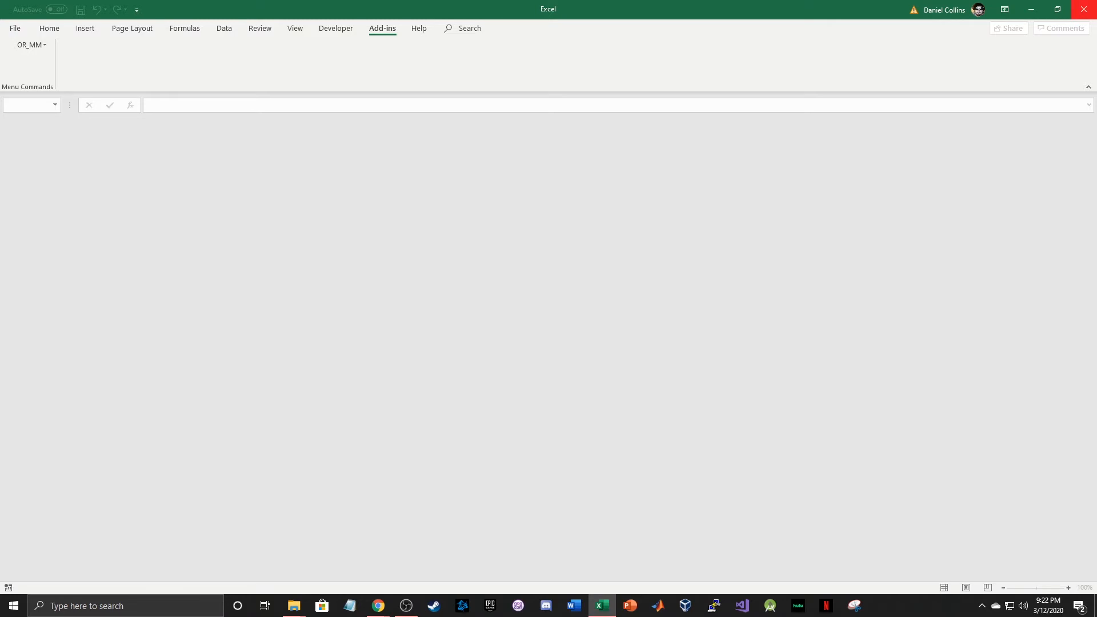
Restart Excel and create a blank workbook.
click(1084, 9)
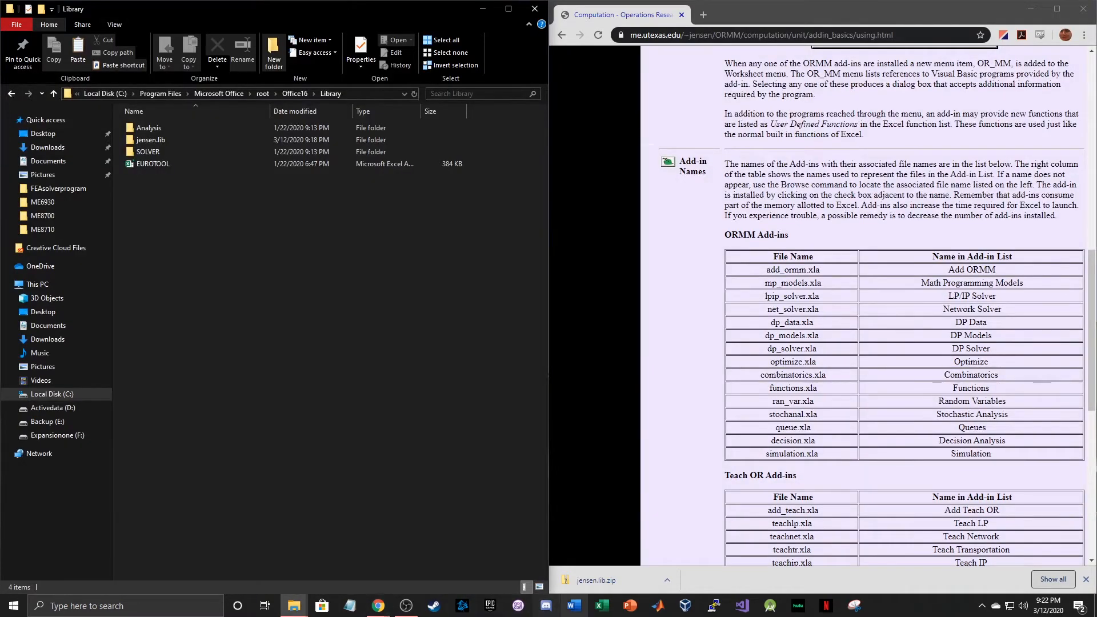
click(602, 605)
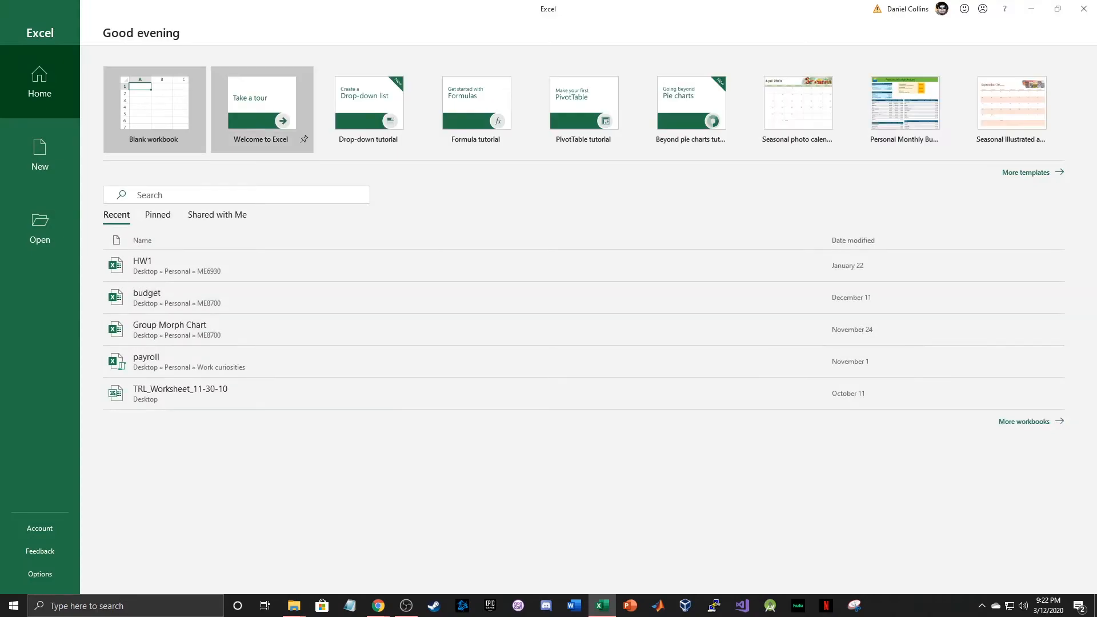
click(165, 109)
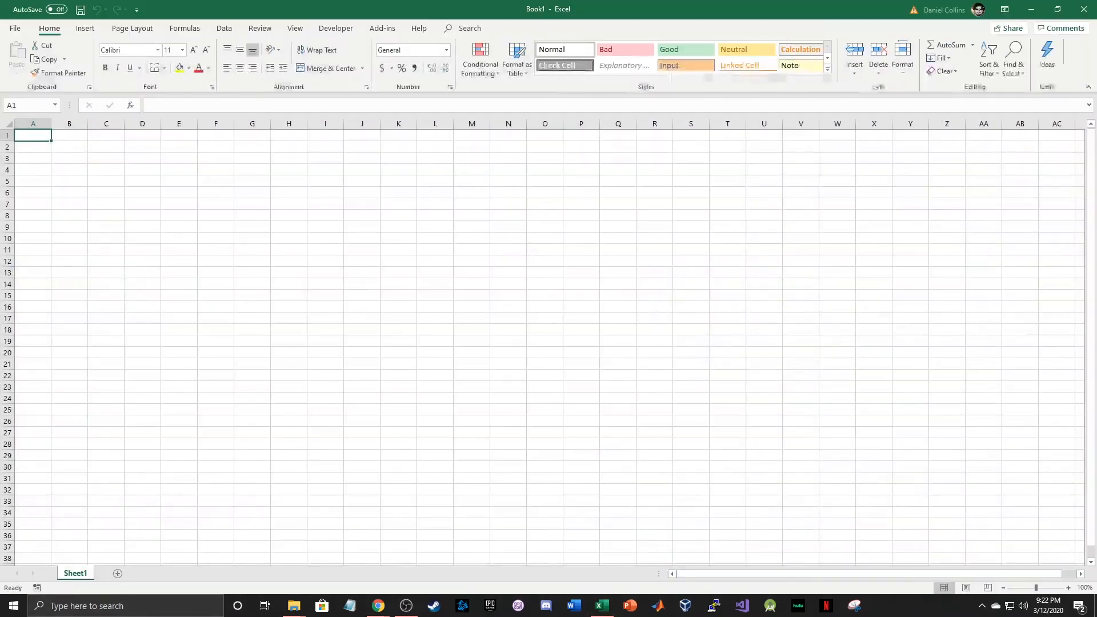
Try running OR_MM's LP/IP Solver and Network Solver on the blank worksheet, dismissing each message, and show the OR_MM commands again.
click(382, 28)
click(29, 45)
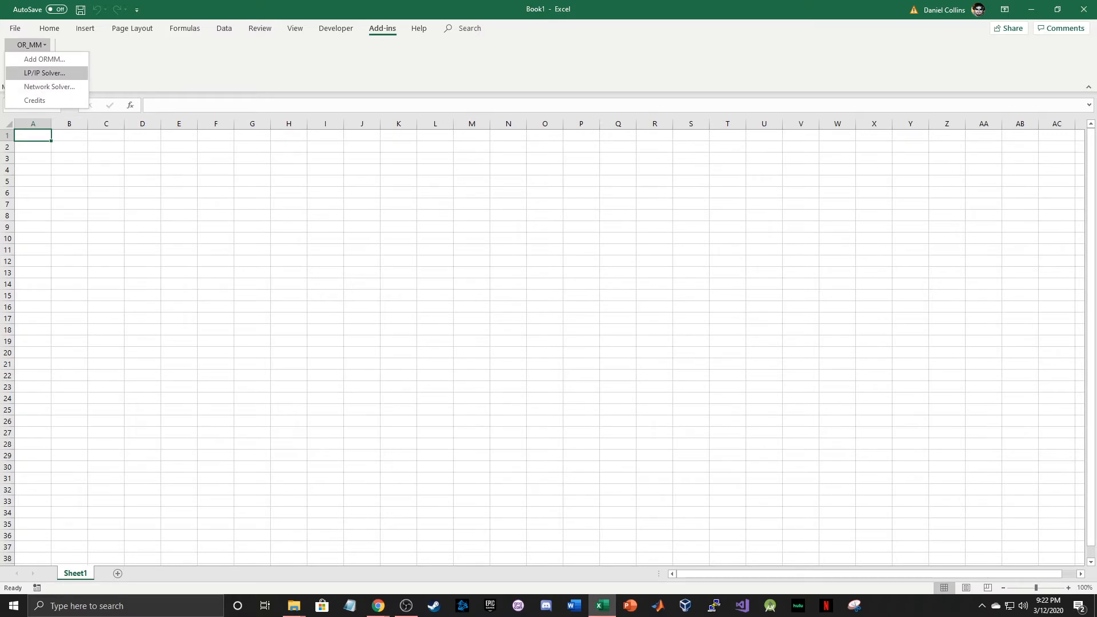
click(44, 73)
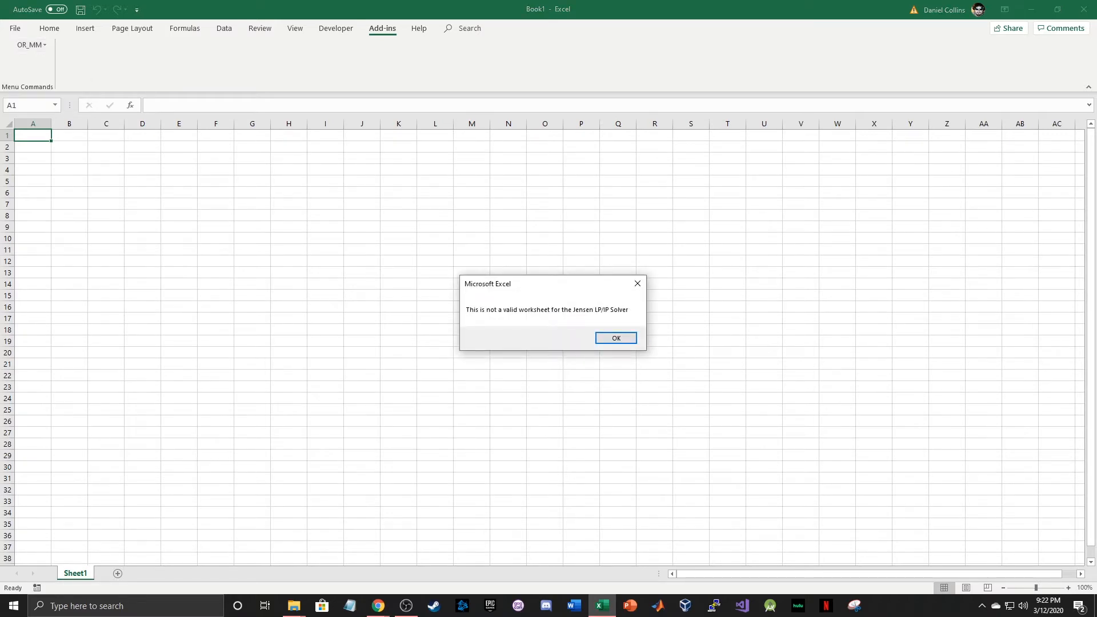
click(616, 338)
click(30, 45)
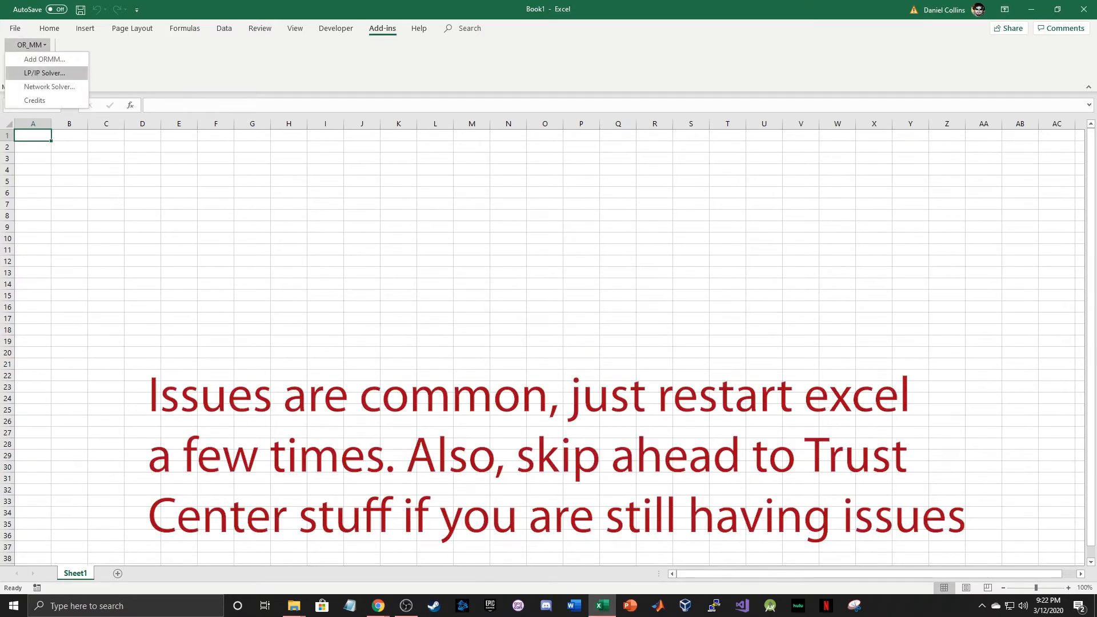
click(49, 86)
click(619, 337)
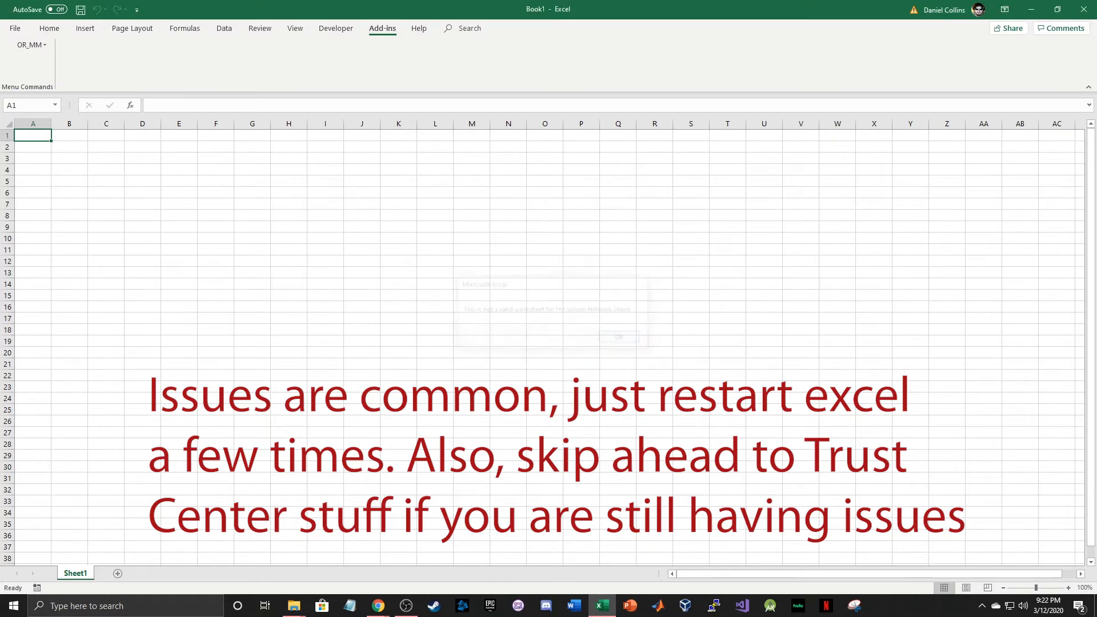
click(30, 45)
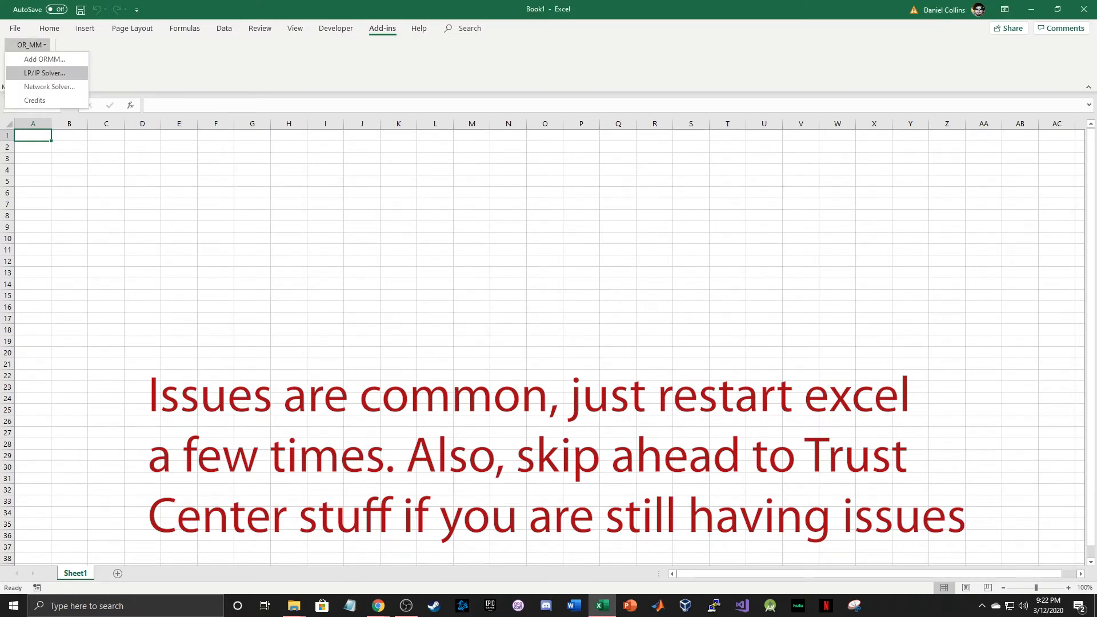
Run OR_MM's LP/IP Solver on the blank worksheet once more and dismiss its message.
click(44, 73)
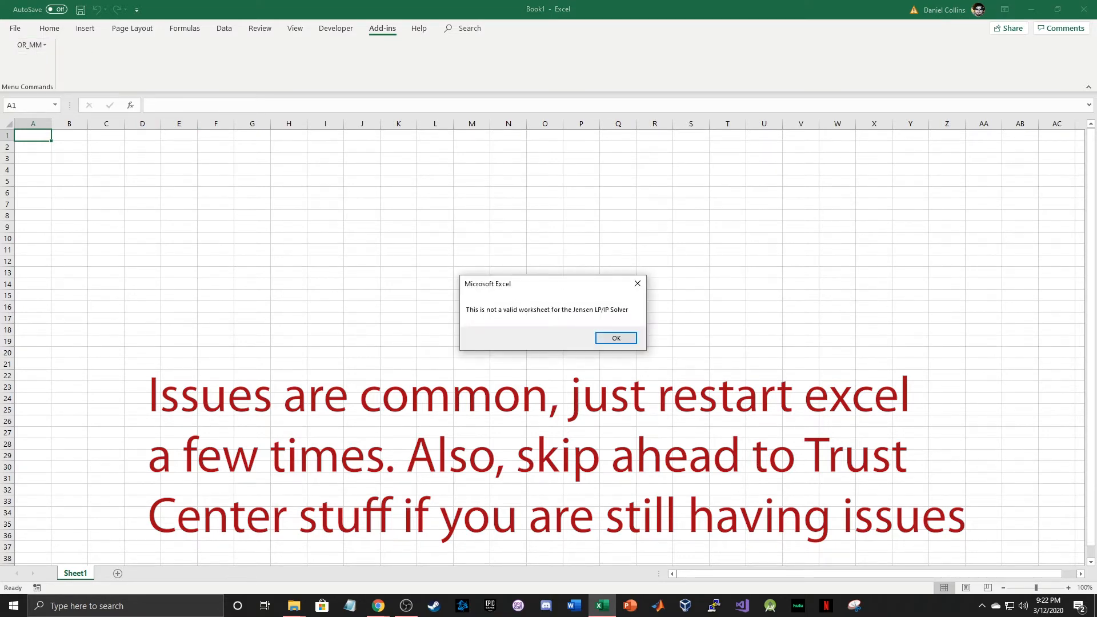
key(Return)
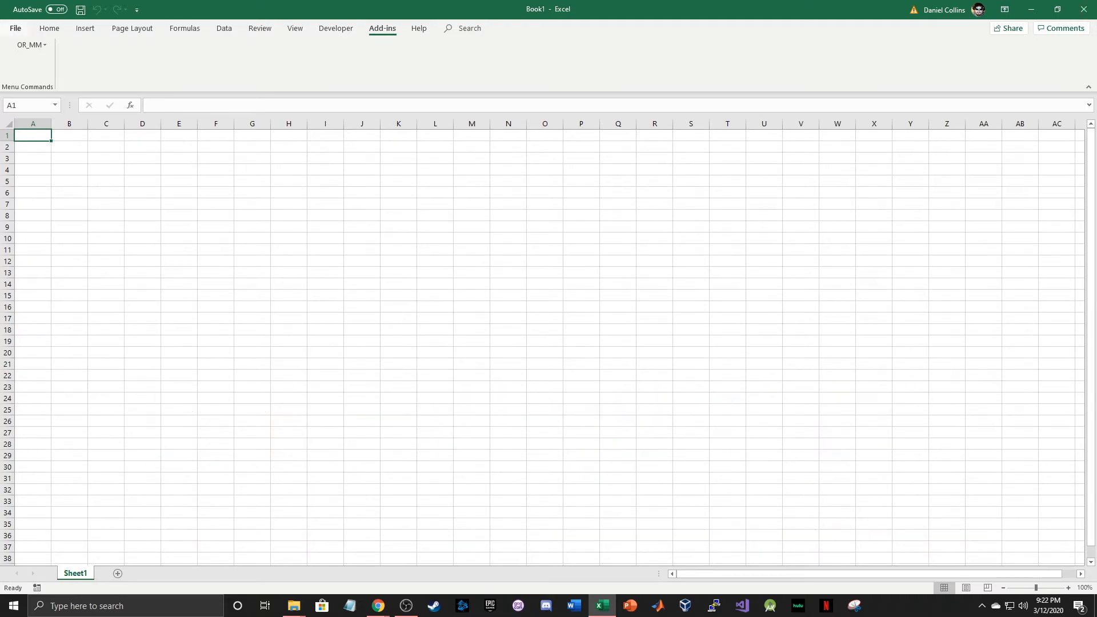
click(15, 28)
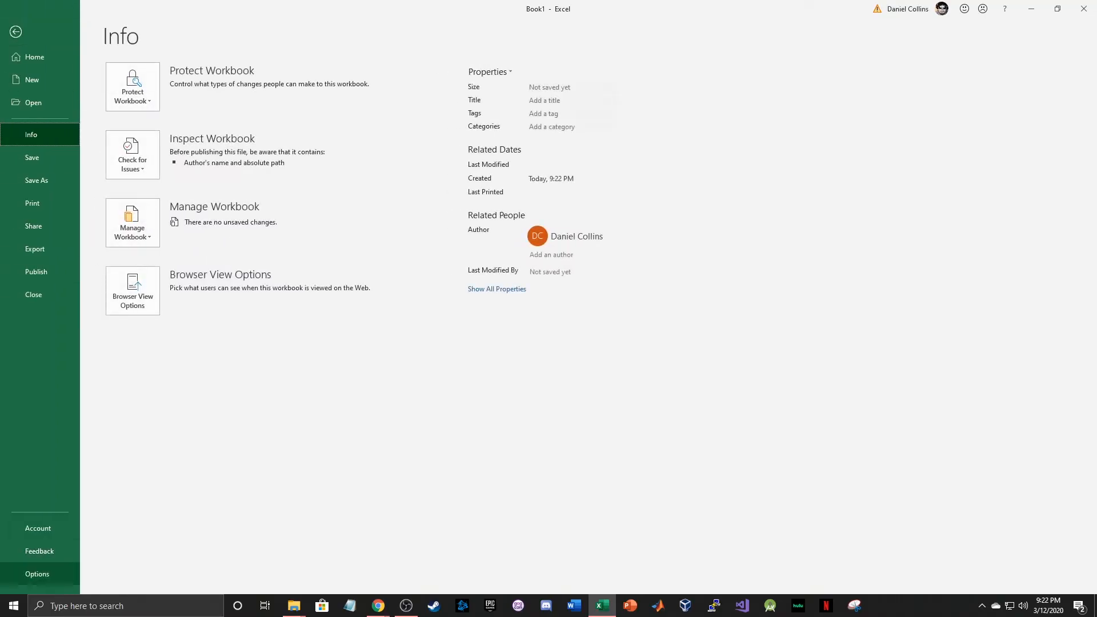
click(38, 574)
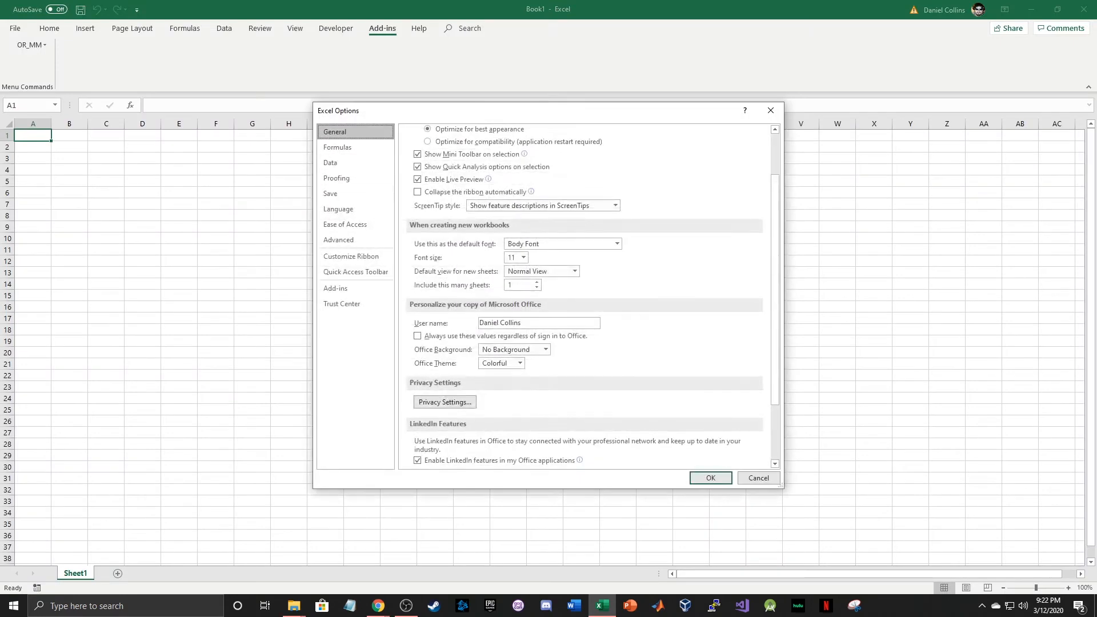
click(338, 239)
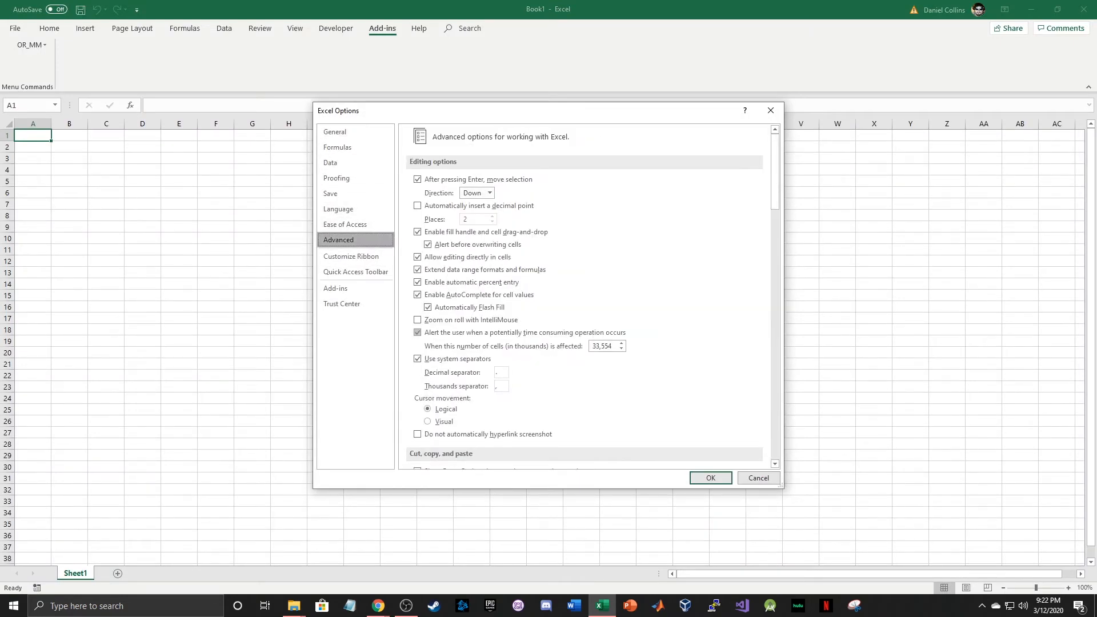
scroll(586, 297, down, 8)
scroll(586, 297, down, 8)
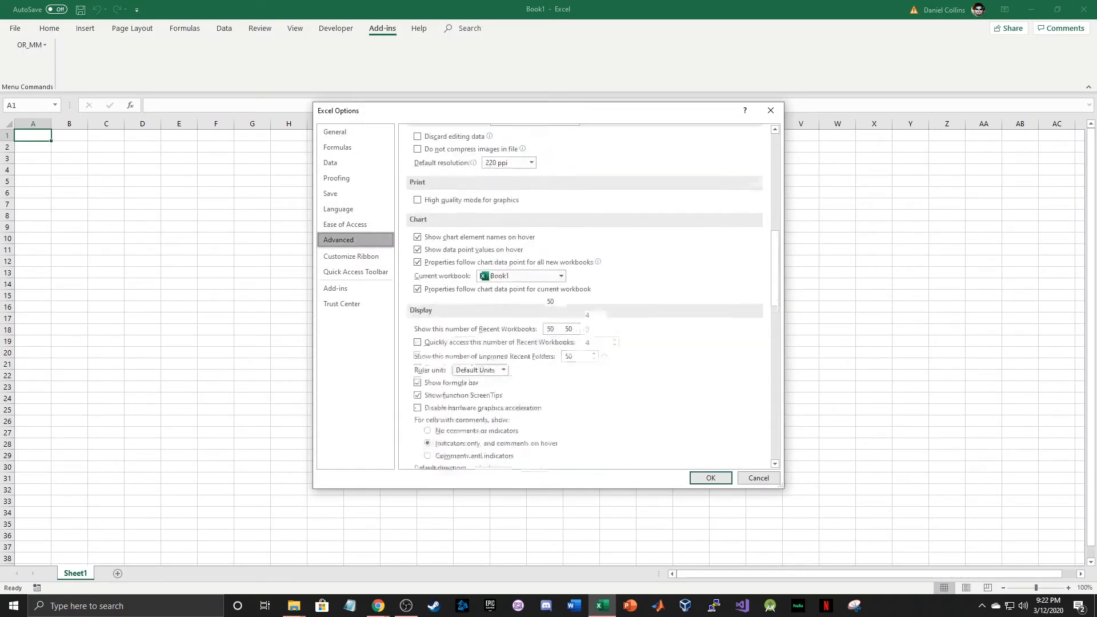
click(342, 303)
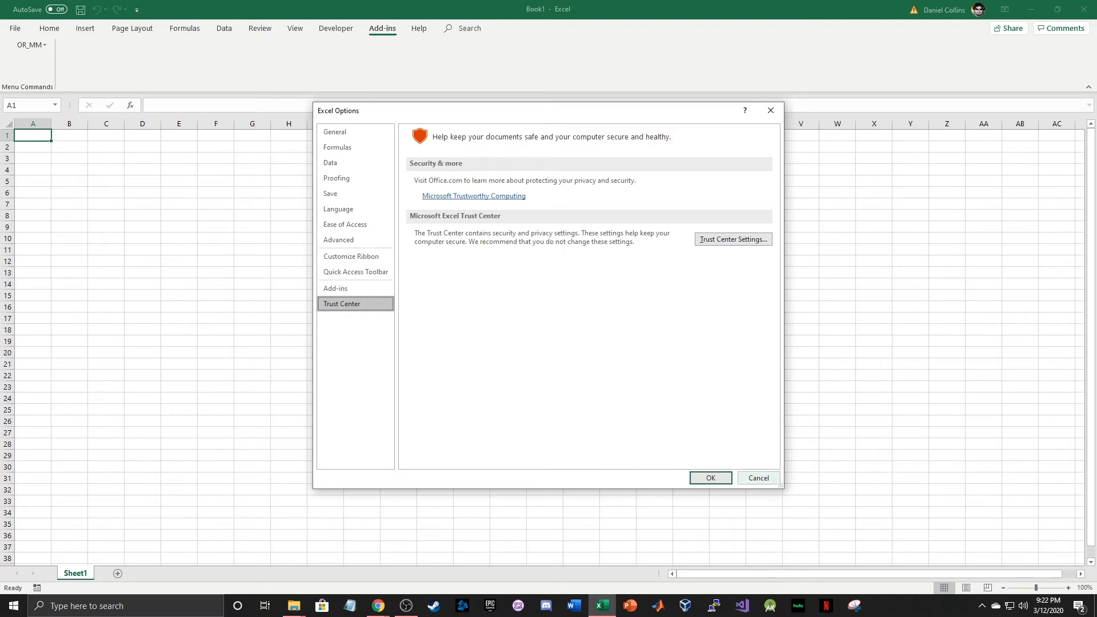
click(758, 477)
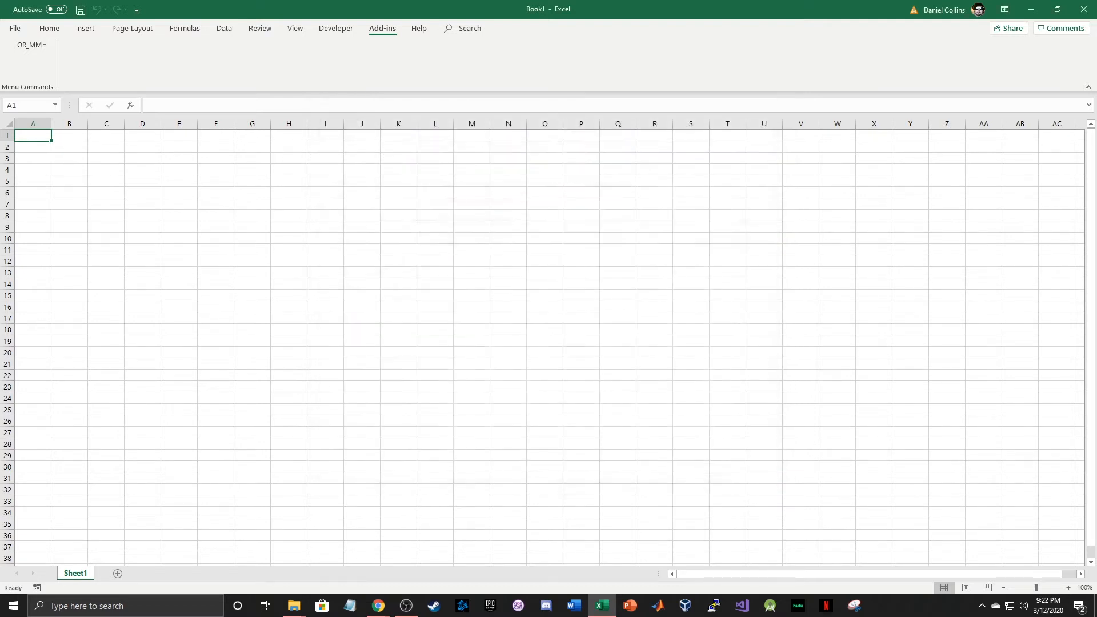
Enable the Solver Add-in in Excel's list of available add-ins.
click(336, 28)
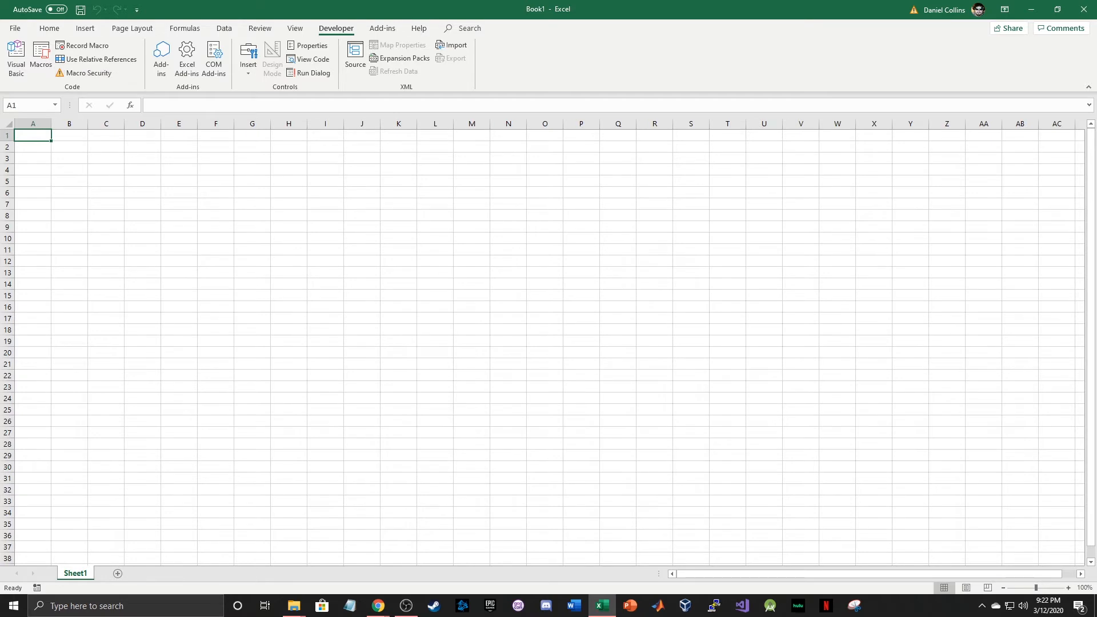
click(162, 57)
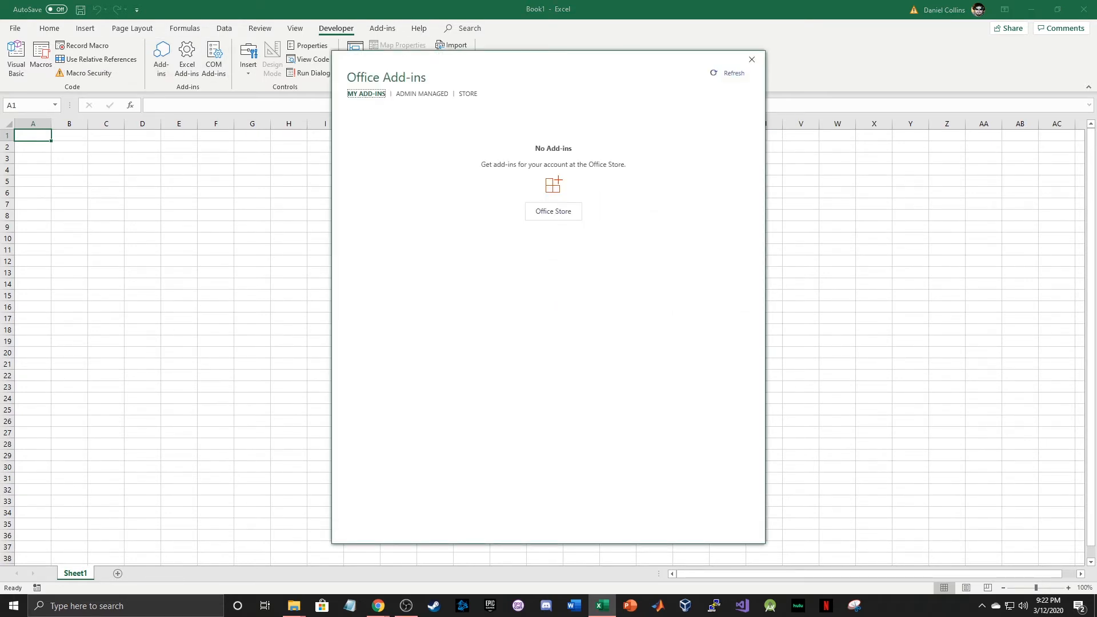
click(752, 59)
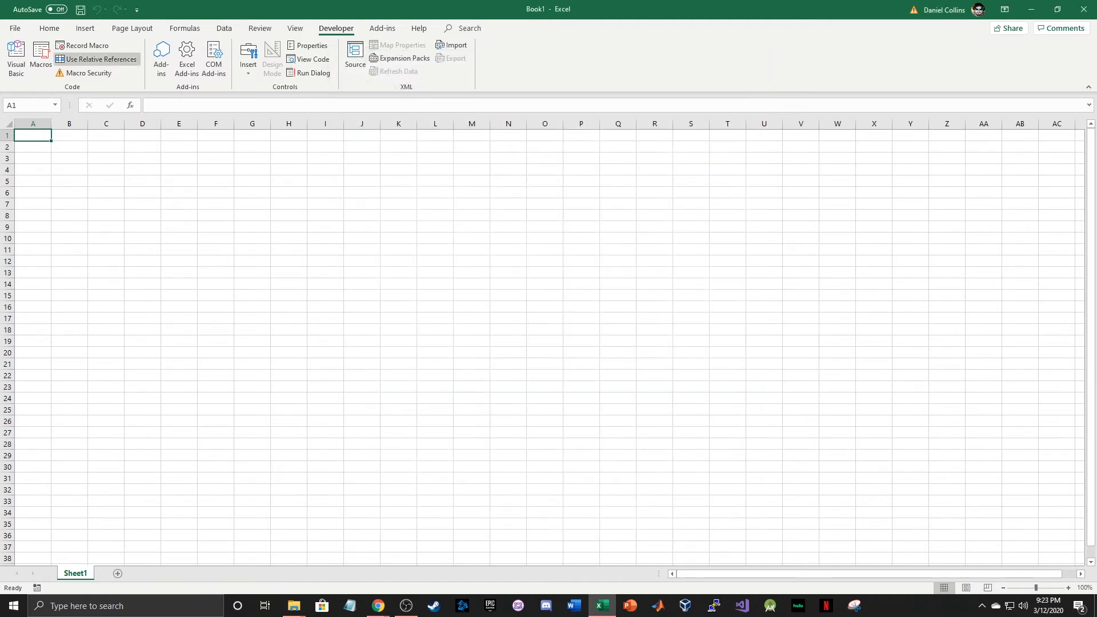
click(187, 57)
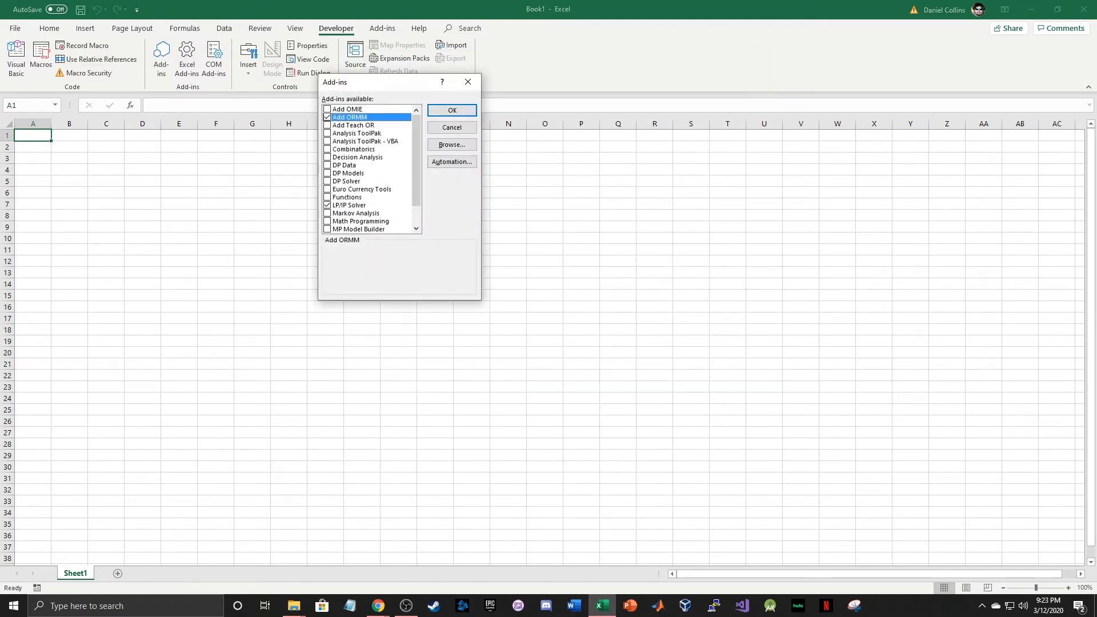
scroll(371, 169, down, 1)
scroll(371, 168, up, 1)
scroll(371, 168, down, 1)
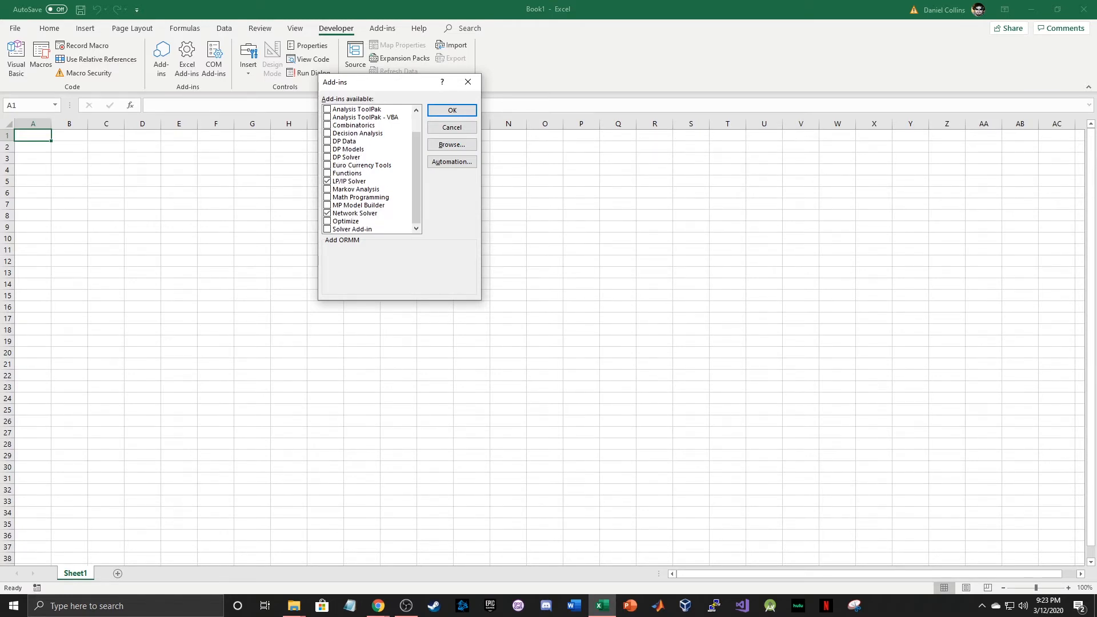
click(327, 229)
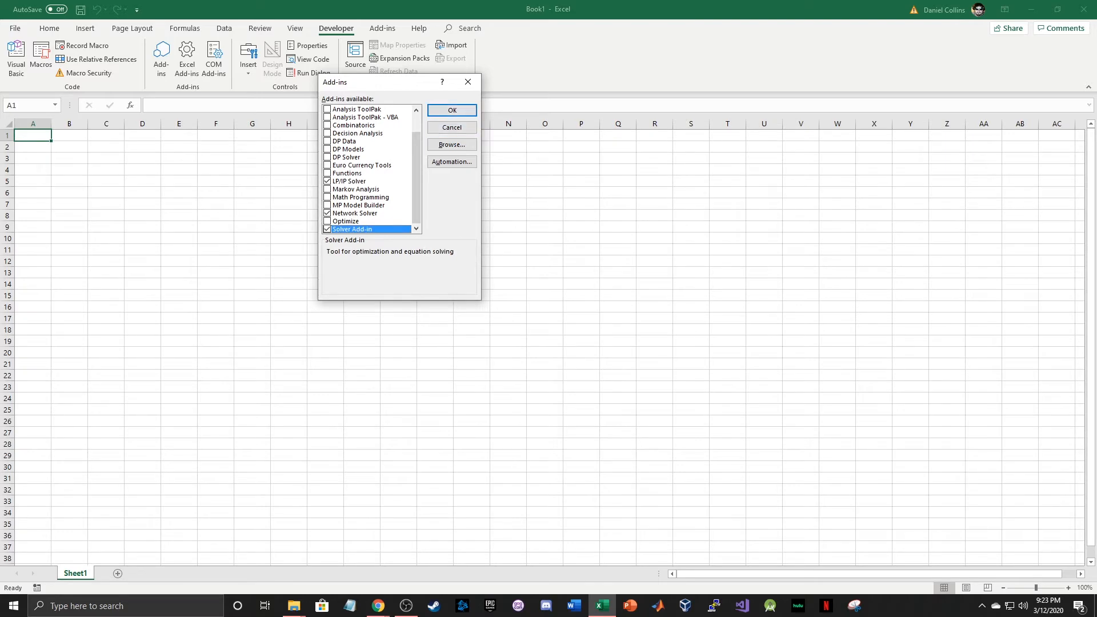
key(Return)
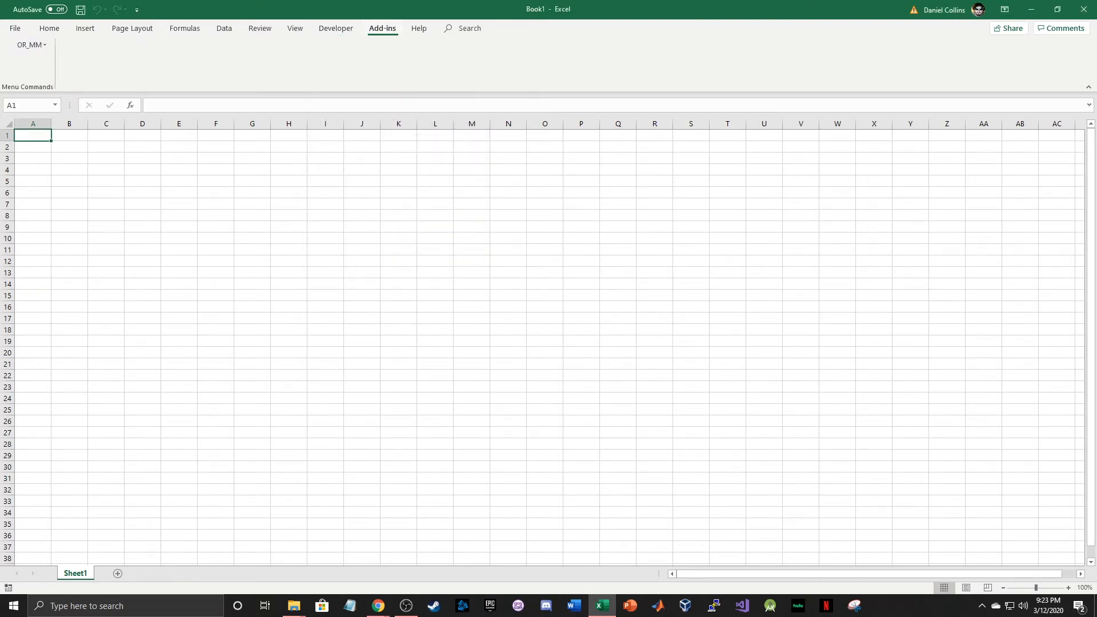
Open the Customize Ribbon settings in Excel Options.
click(336, 29)
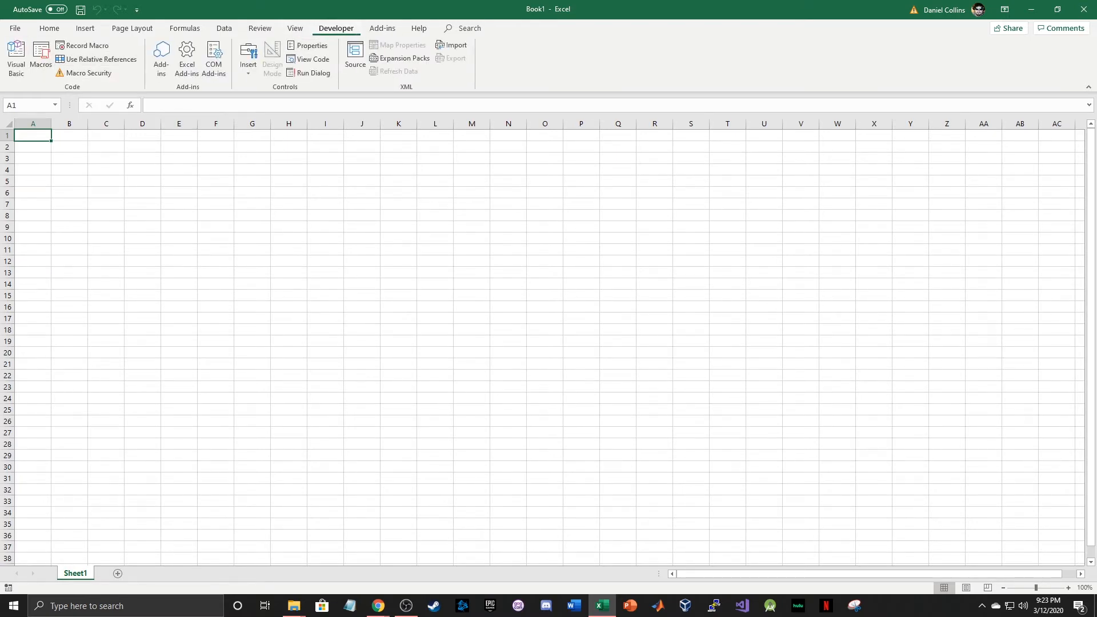
click(15, 28)
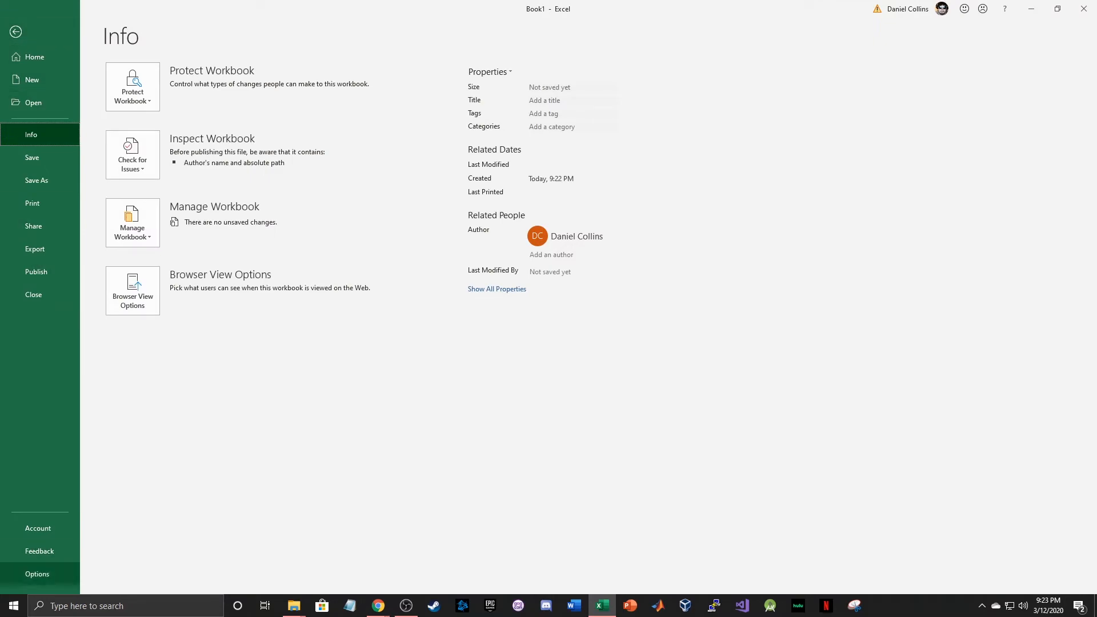
click(37, 573)
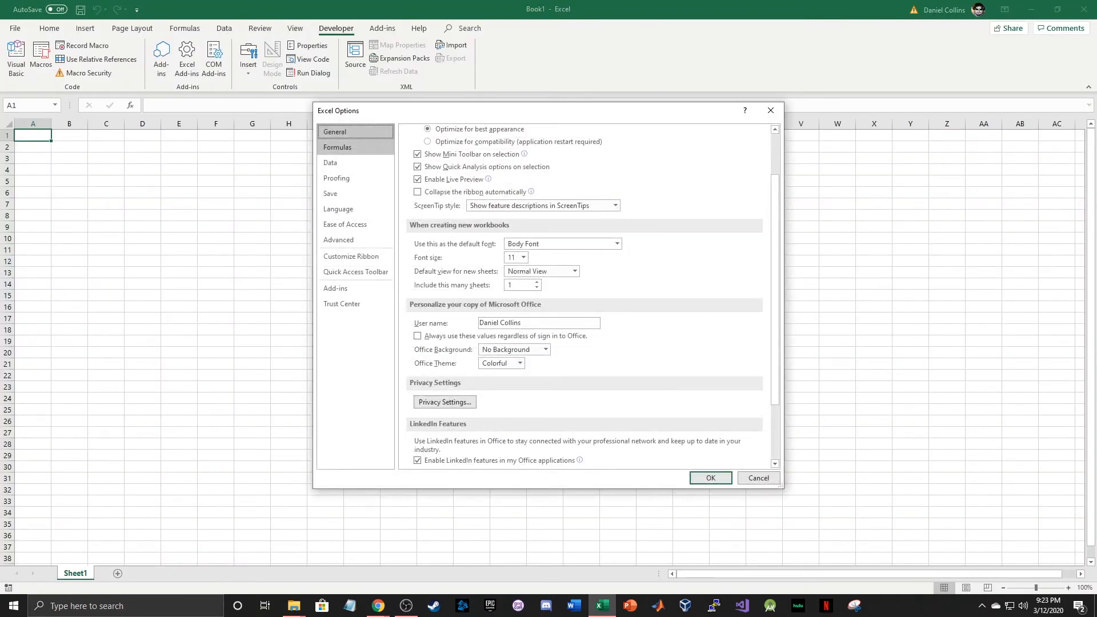
click(352, 257)
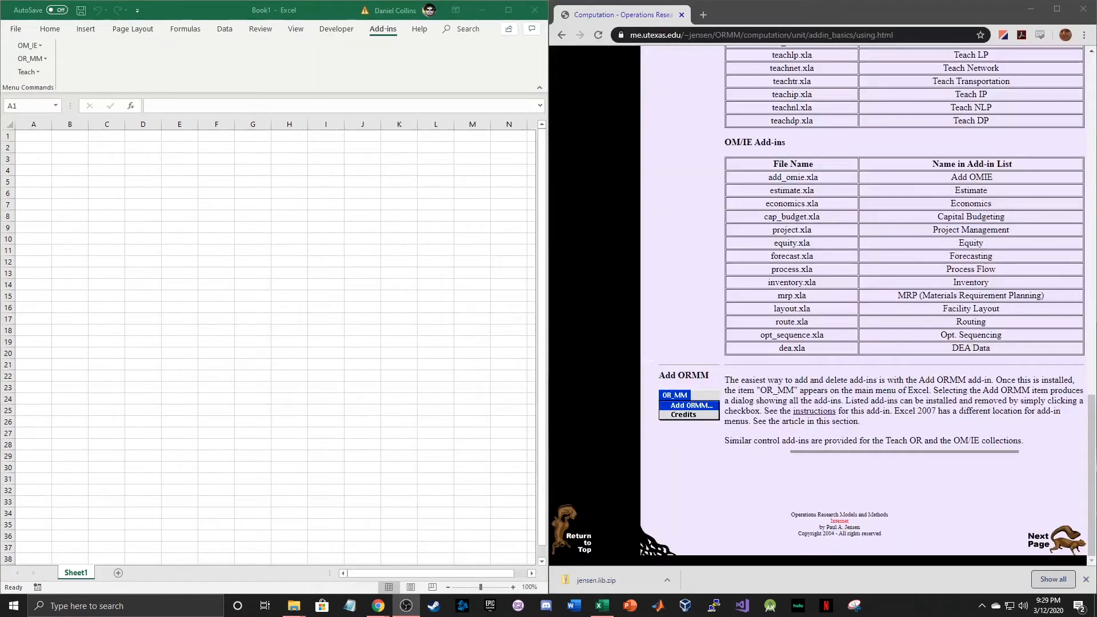
Switch to Excel and disable Math Programming, MP Model Builder, Network Solver, Optimize, LP/IP Solver, Random Variables and Simulation in OR_MM's Add ORMM dialog.
key(alt+Tab)
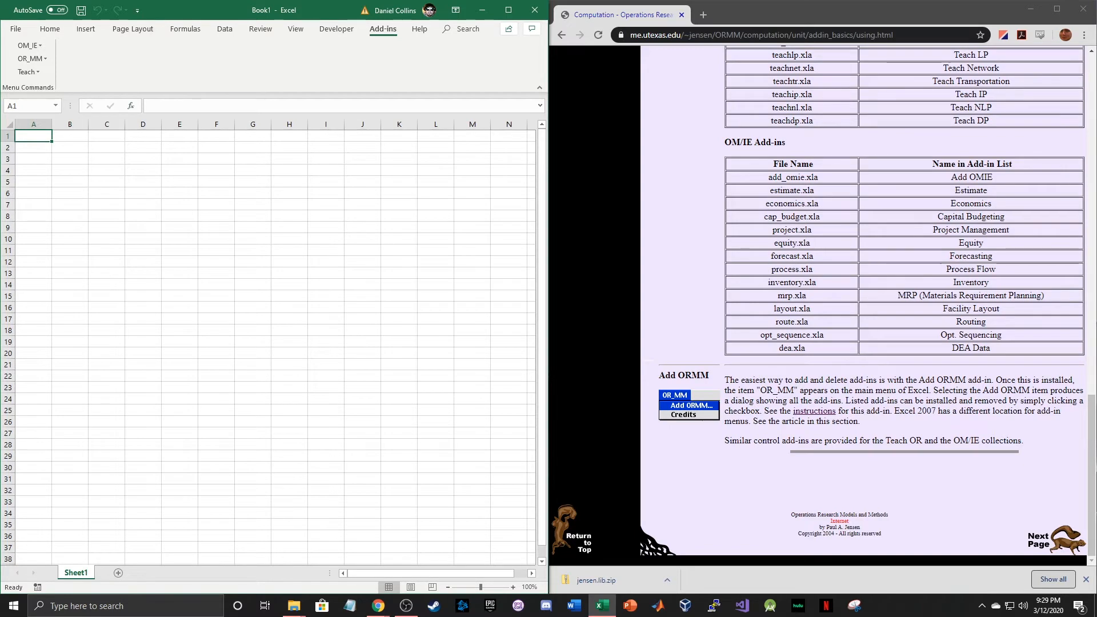
click(31, 59)
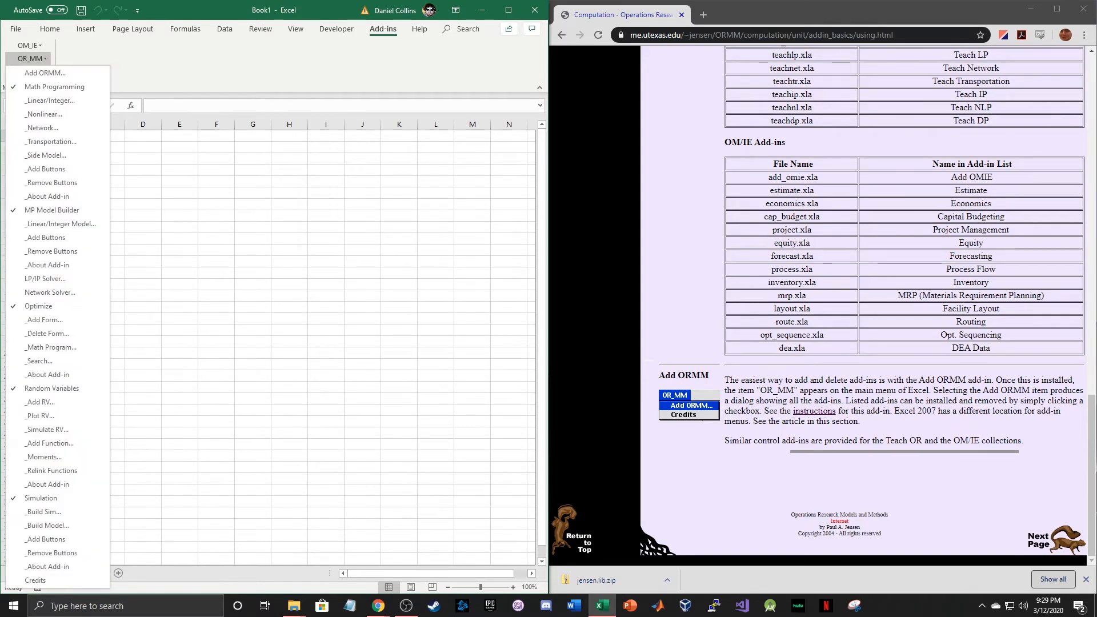
click(46, 72)
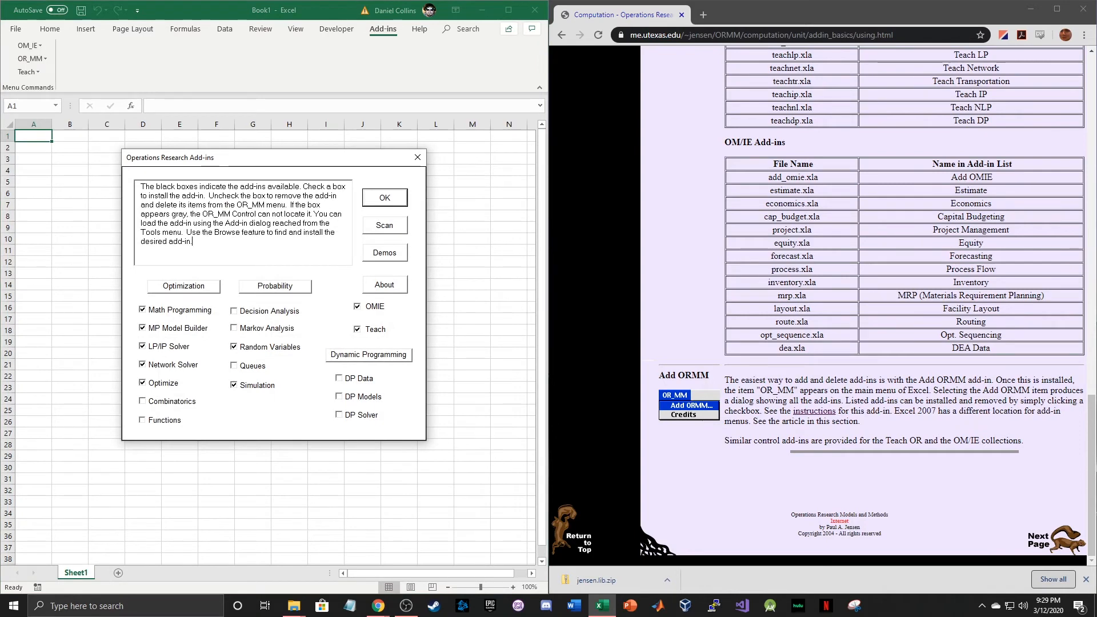
click(143, 328)
click(143, 310)
click(142, 365)
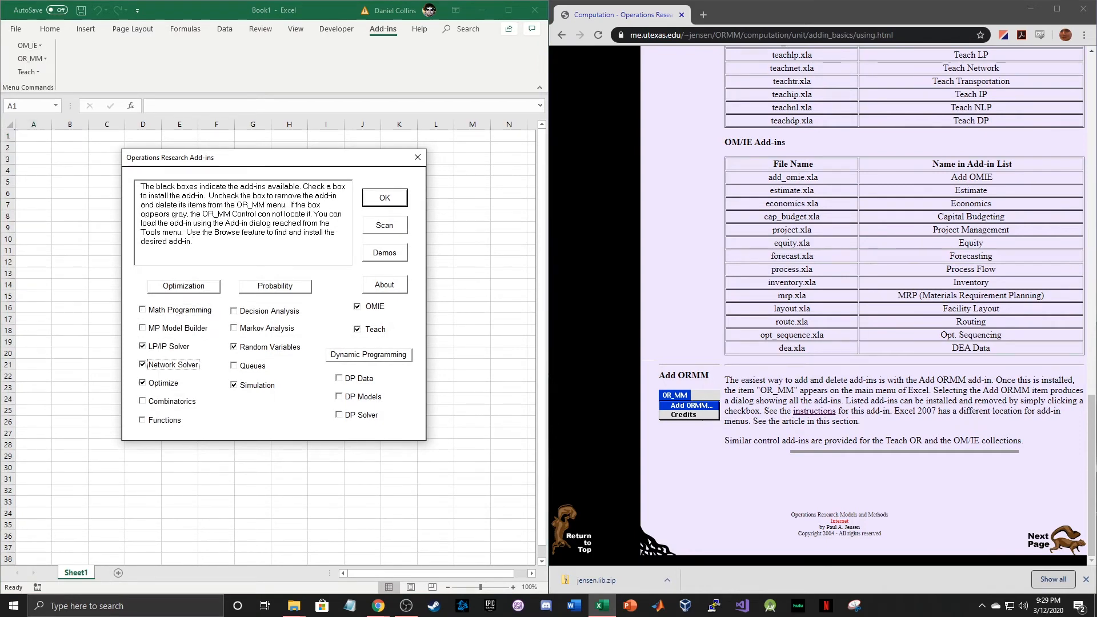
click(142, 383)
click(143, 347)
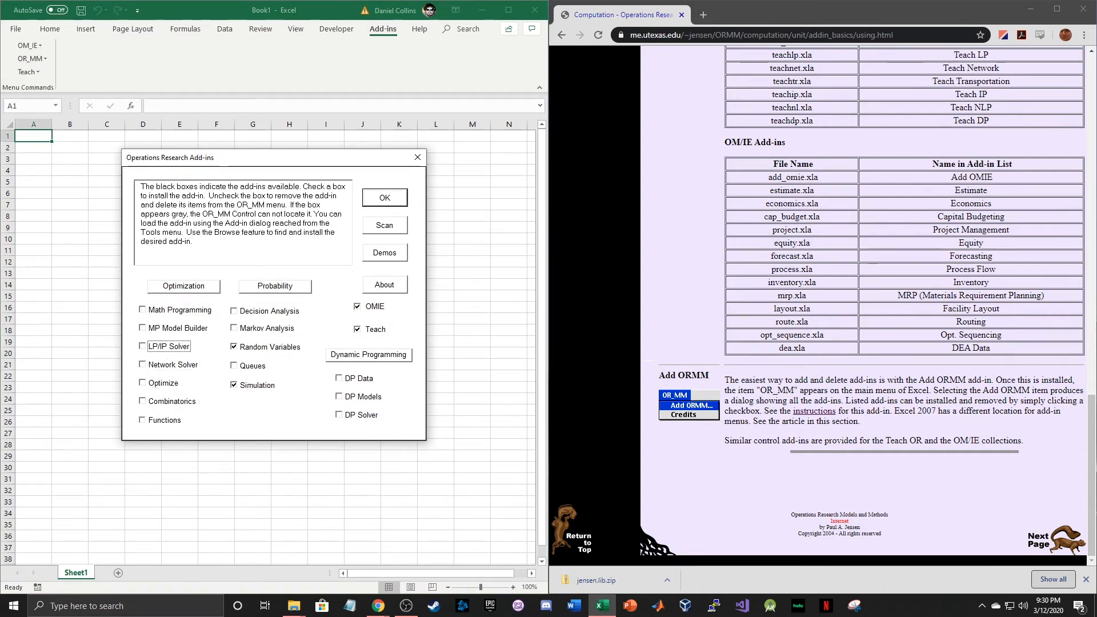
click(234, 347)
click(233, 385)
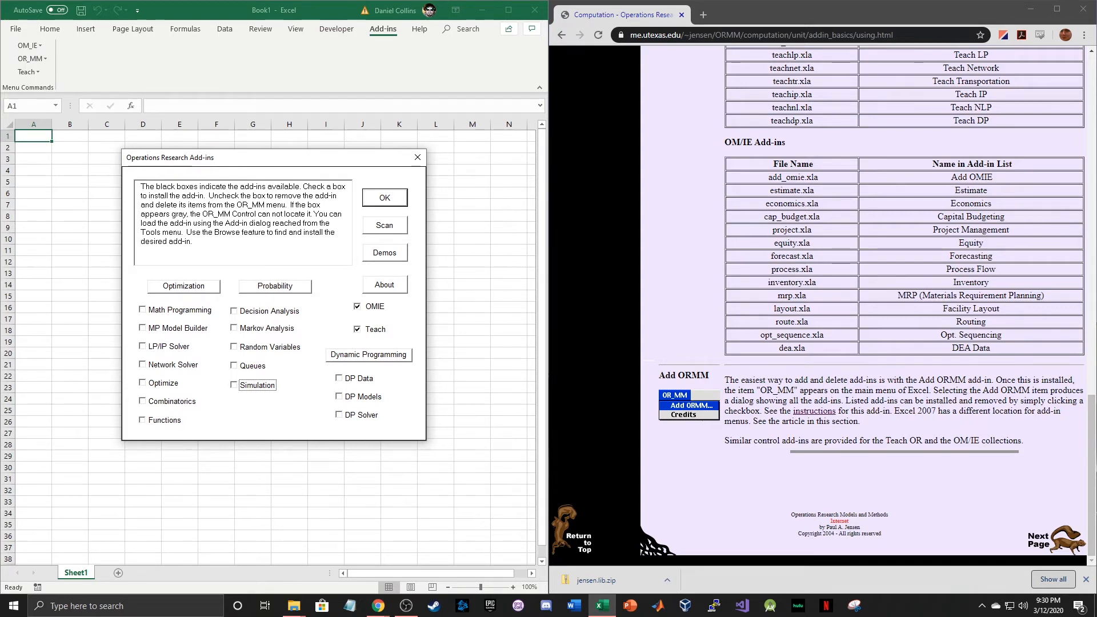
Disable the Teach and OMIE add-ins, then dismiss the compile error and close the Visual Basic editor, stopping the debugger.
click(357, 329)
click(357, 306)
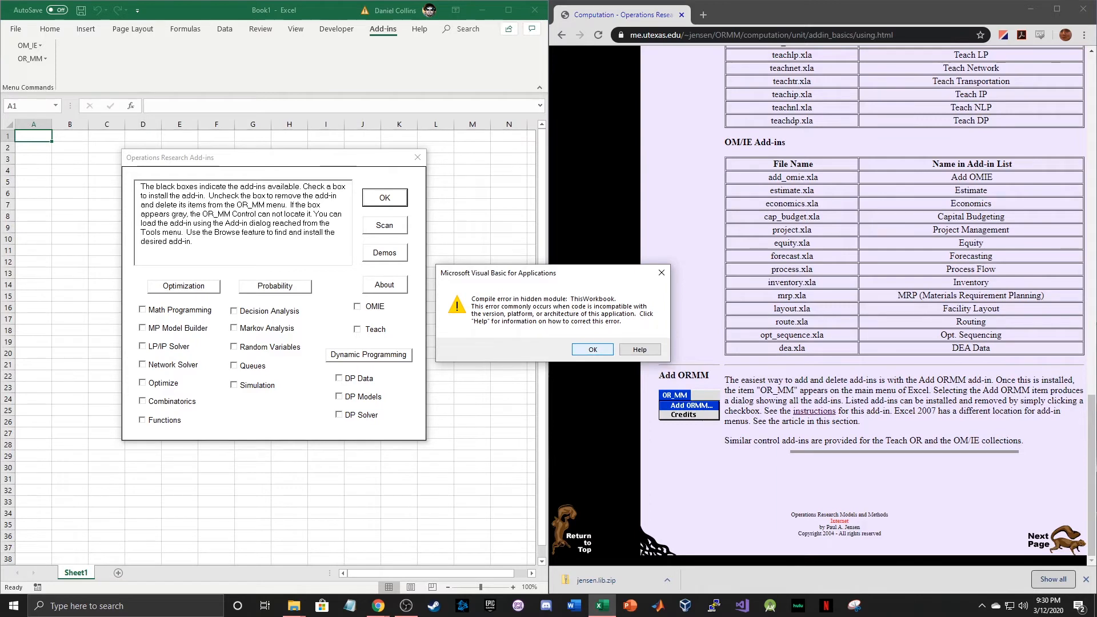
key(Return)
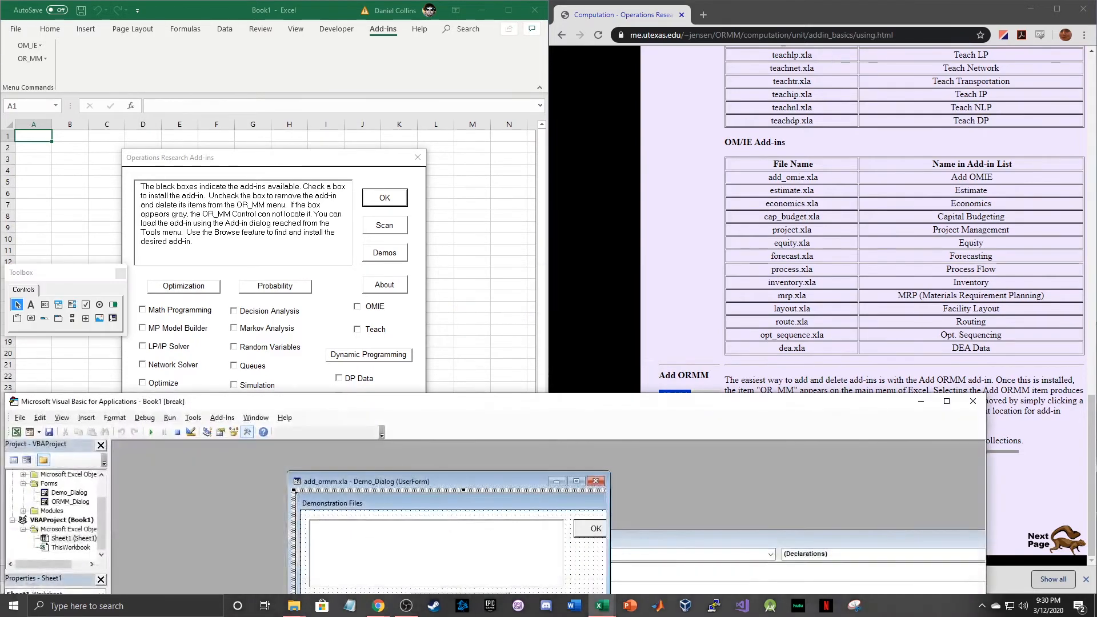
click(972, 401)
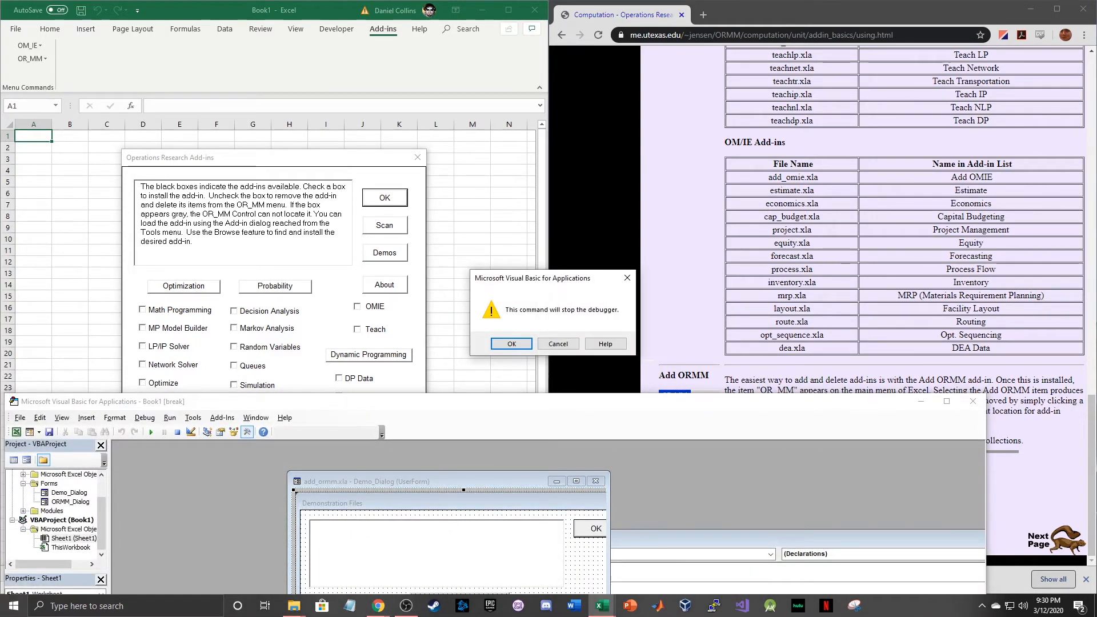
click(511, 344)
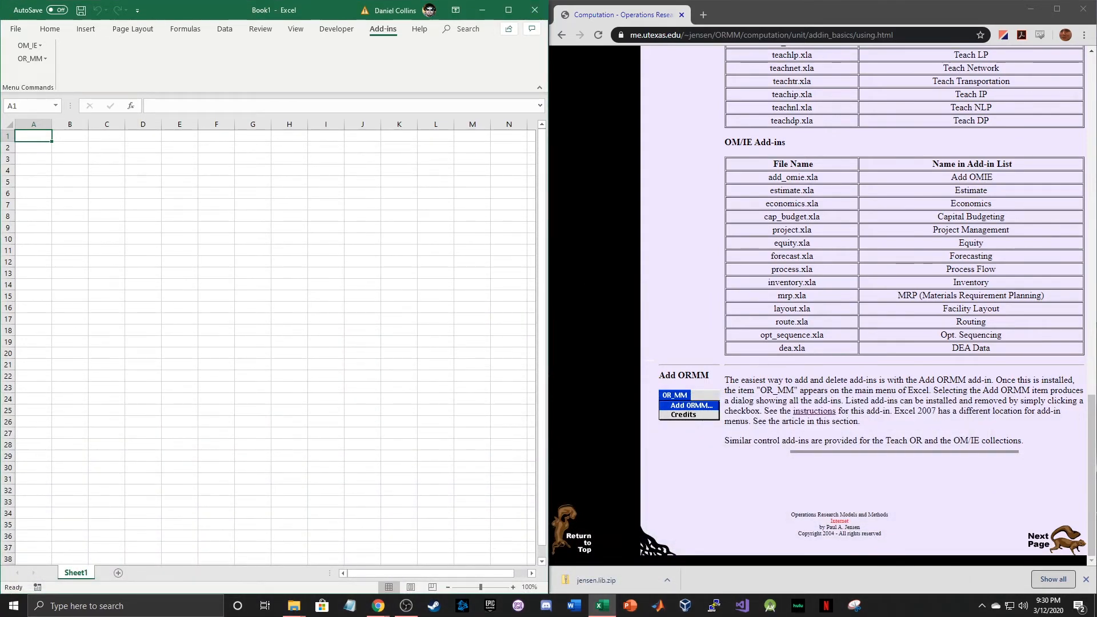
Check in OR_MM's Add ORMM dialog that all add-ins are deselected and close the dialog.
click(32, 59)
click(35, 73)
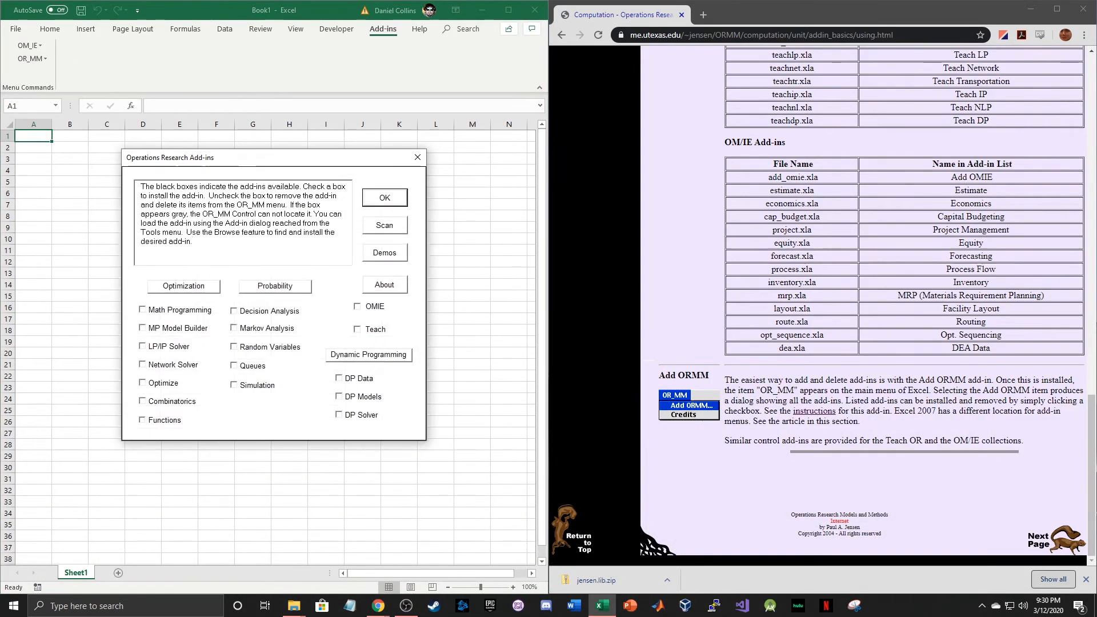
click(384, 198)
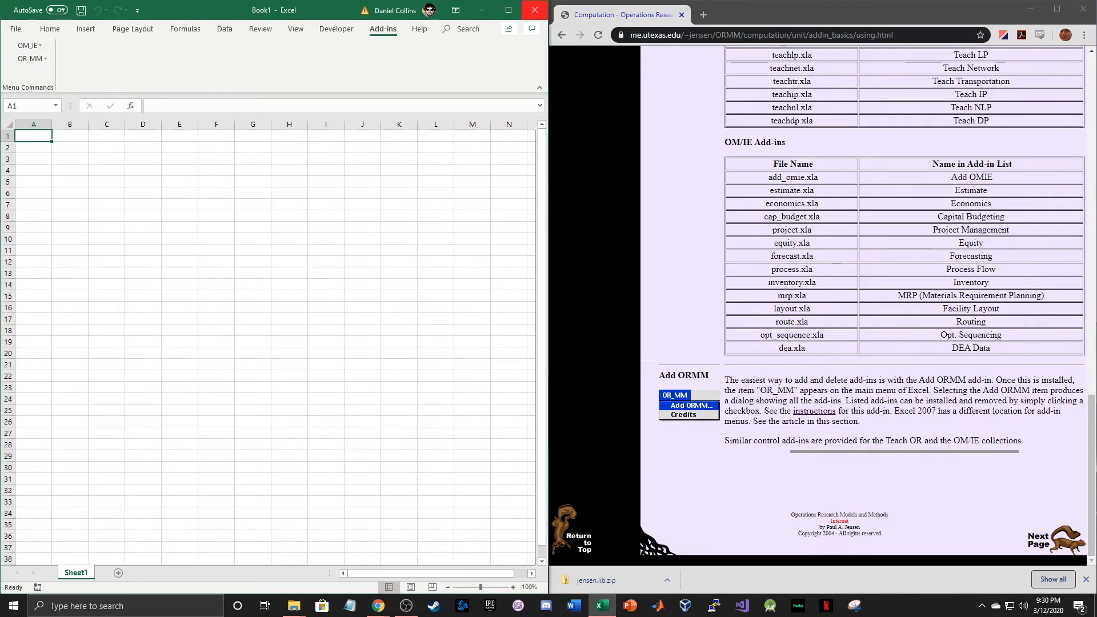
Restart Excel, close the mistakenly opened PowerPoint, and create a blank workbook.
click(535, 10)
click(630, 605)
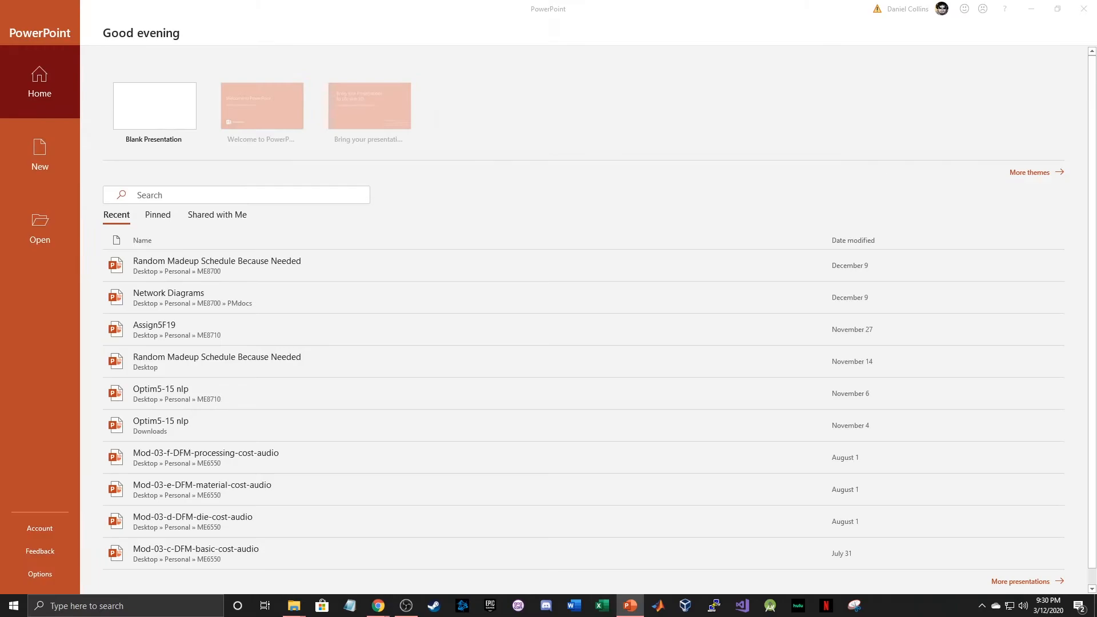
click(602, 606)
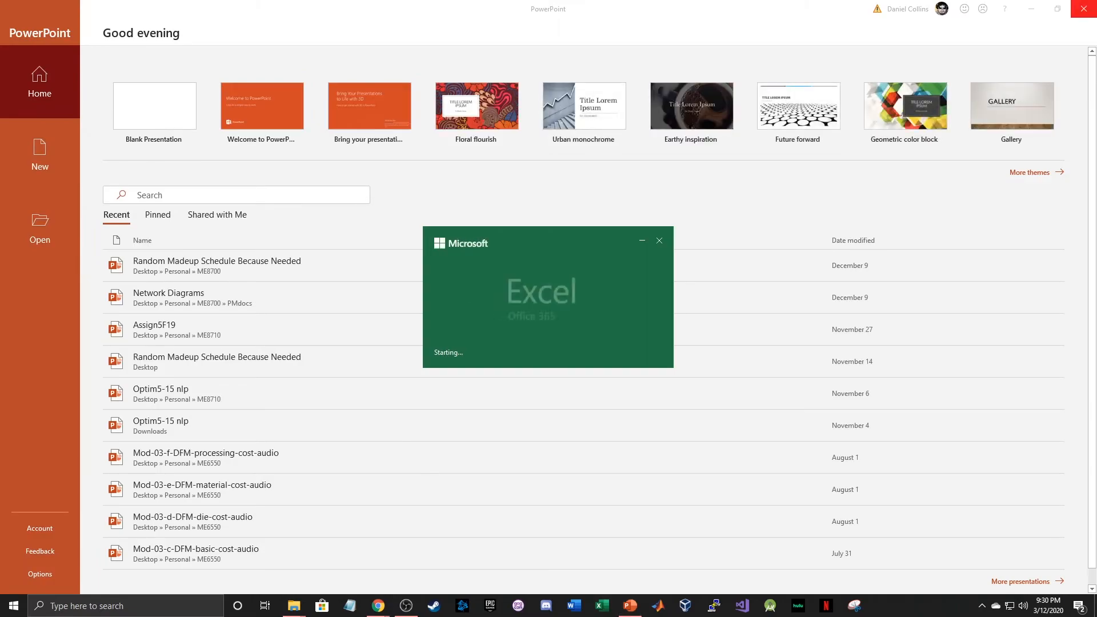
click(1084, 8)
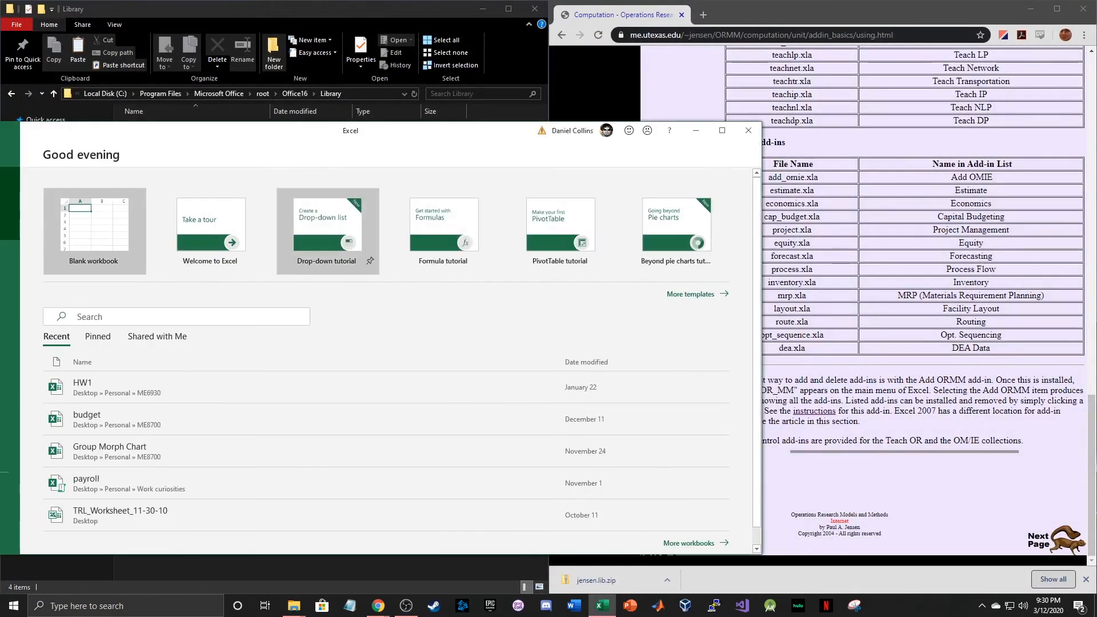
click(95, 229)
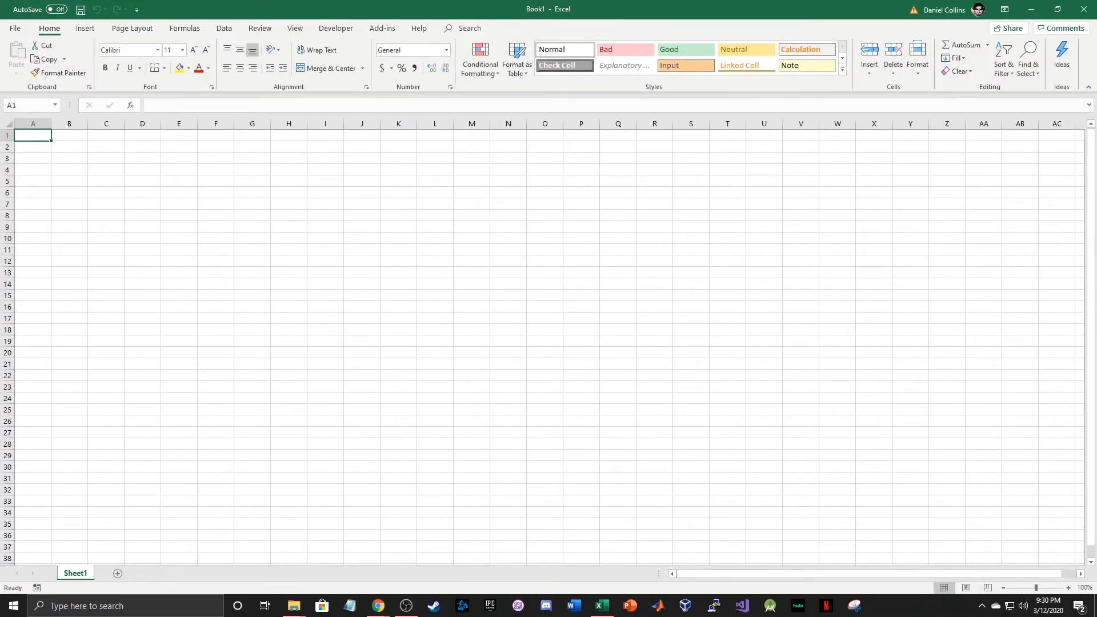
Enable LP/IP Solver, Network Solver and Math Programming in OR_MM's Add ORMM dialog and confirm the selection.
click(382, 28)
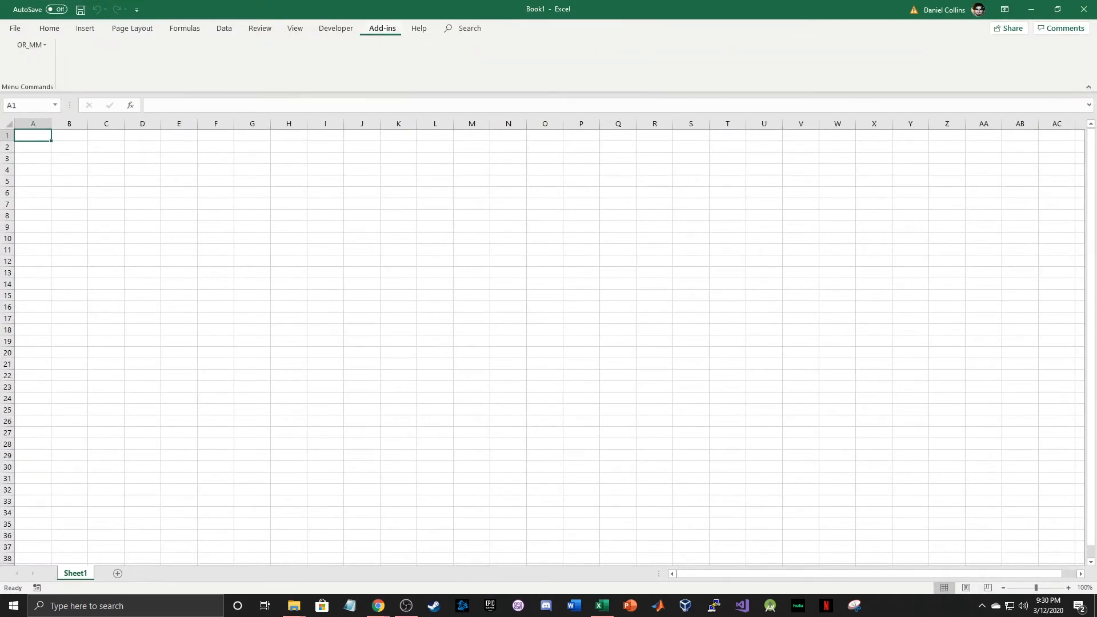
click(32, 44)
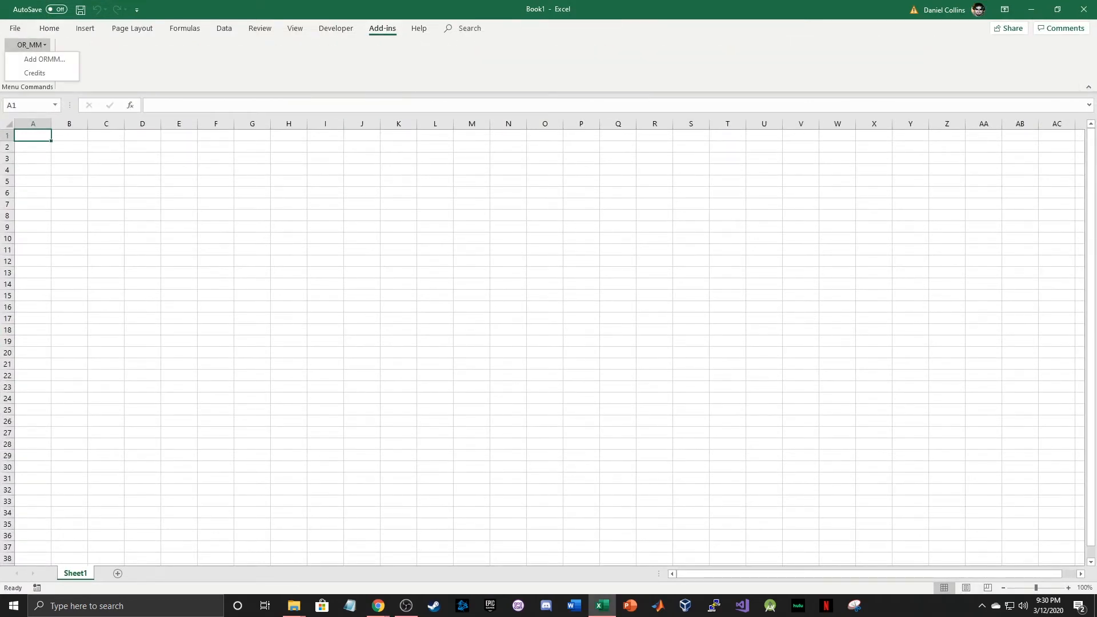
click(44, 59)
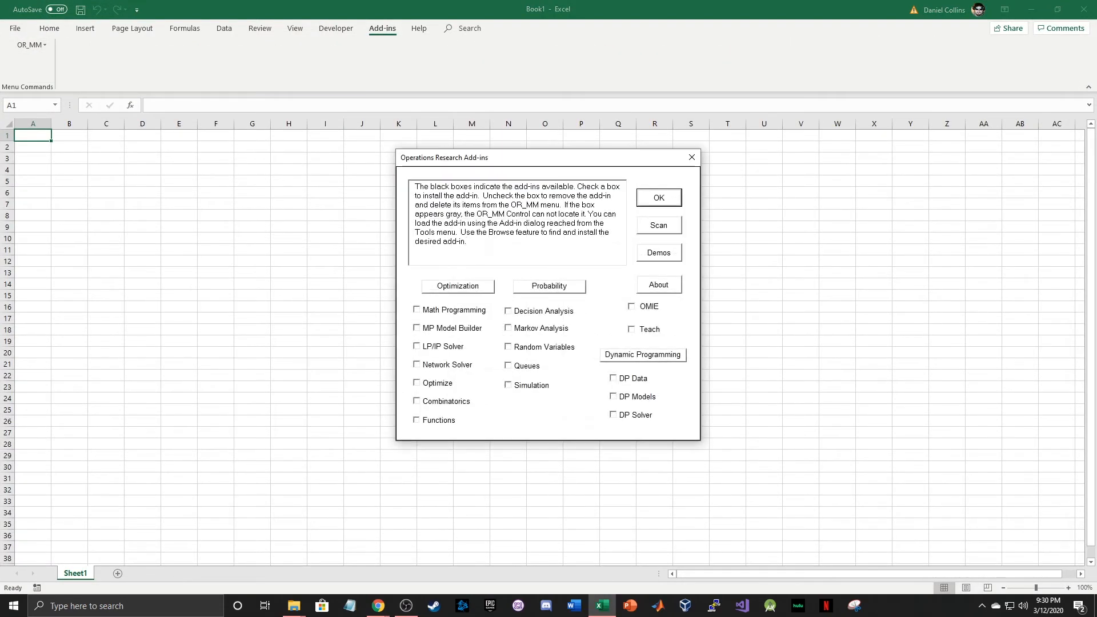
click(416, 347)
click(416, 365)
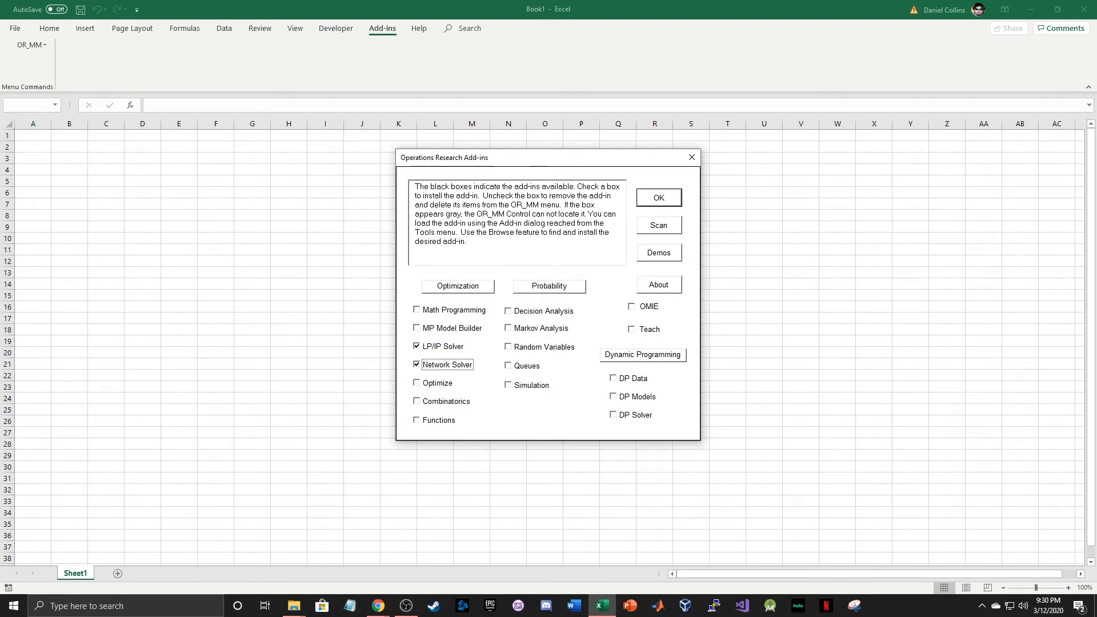
click(416, 309)
key(Return)
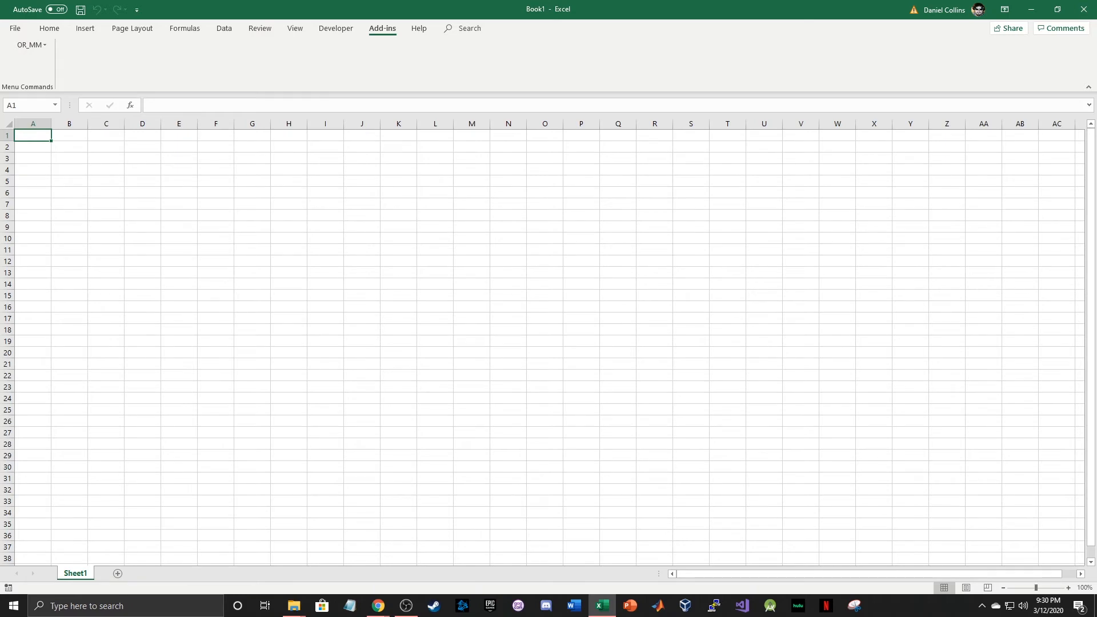
Check the OR_MM command list, restart Excel and create a blank workbook.
click(30, 45)
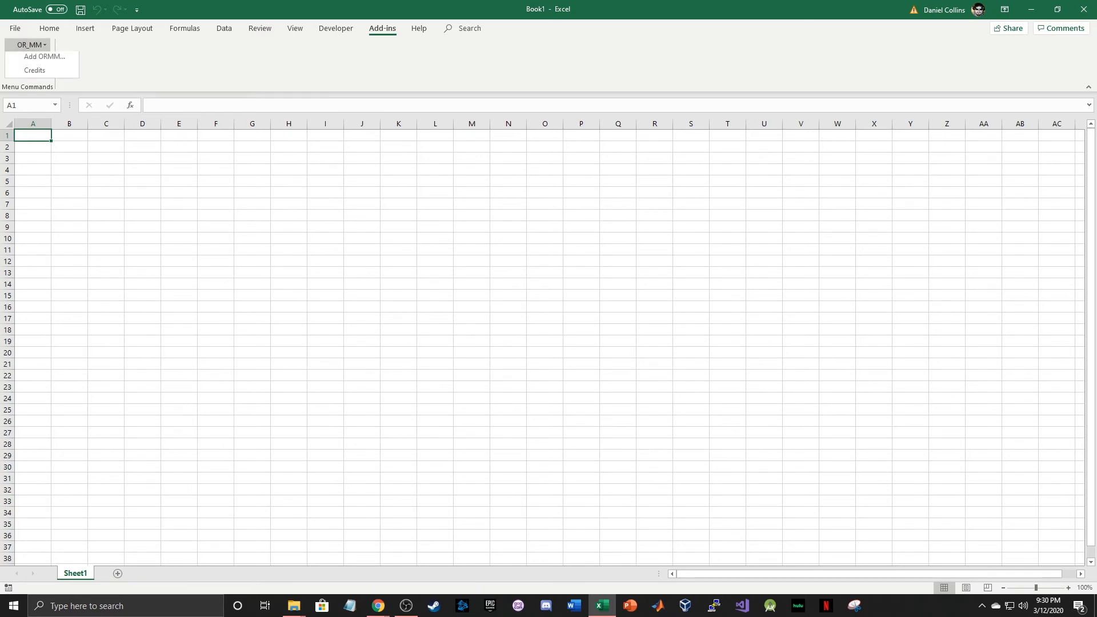
click(31, 45)
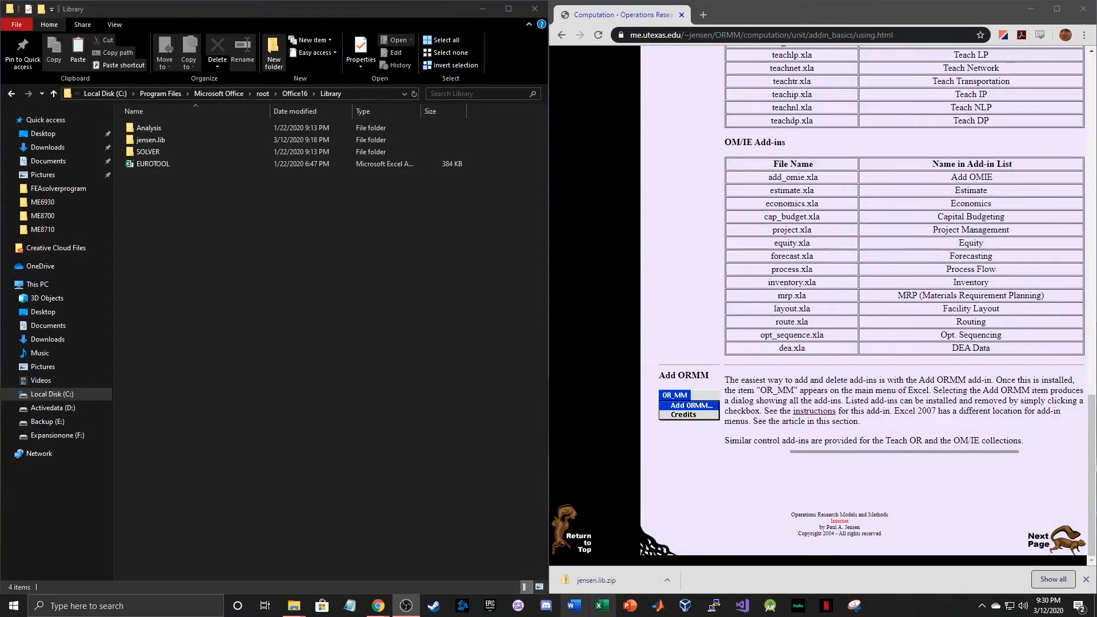
click(601, 606)
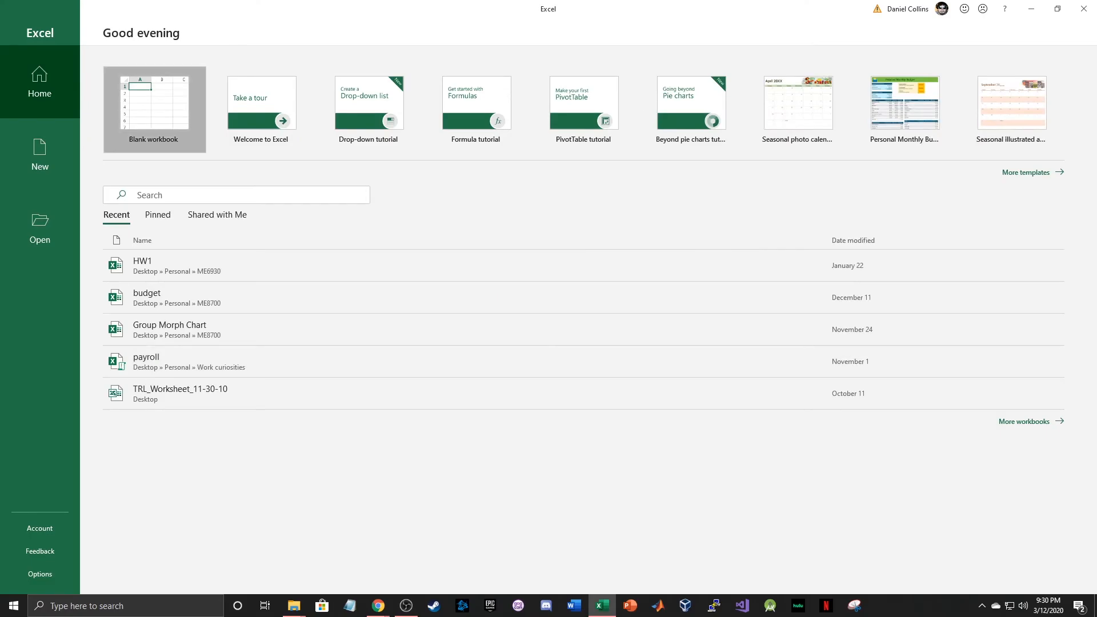
click(154, 110)
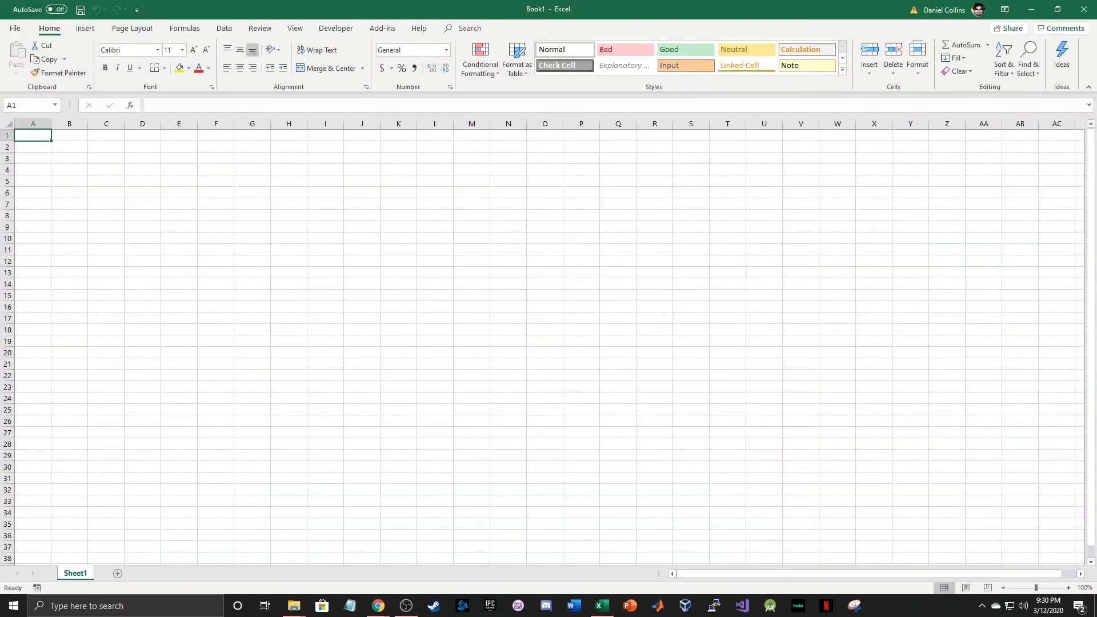
Inspect the Linear/Integer model dialog of the Math Programming add-in and cancel it without creating a model.
click(382, 28)
click(29, 45)
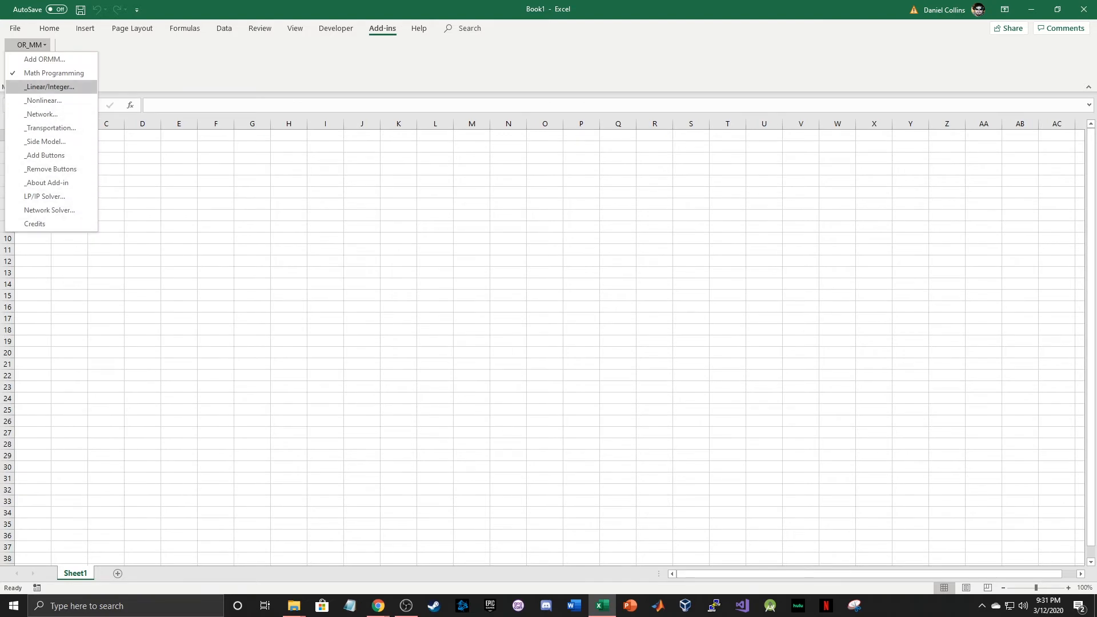
click(49, 86)
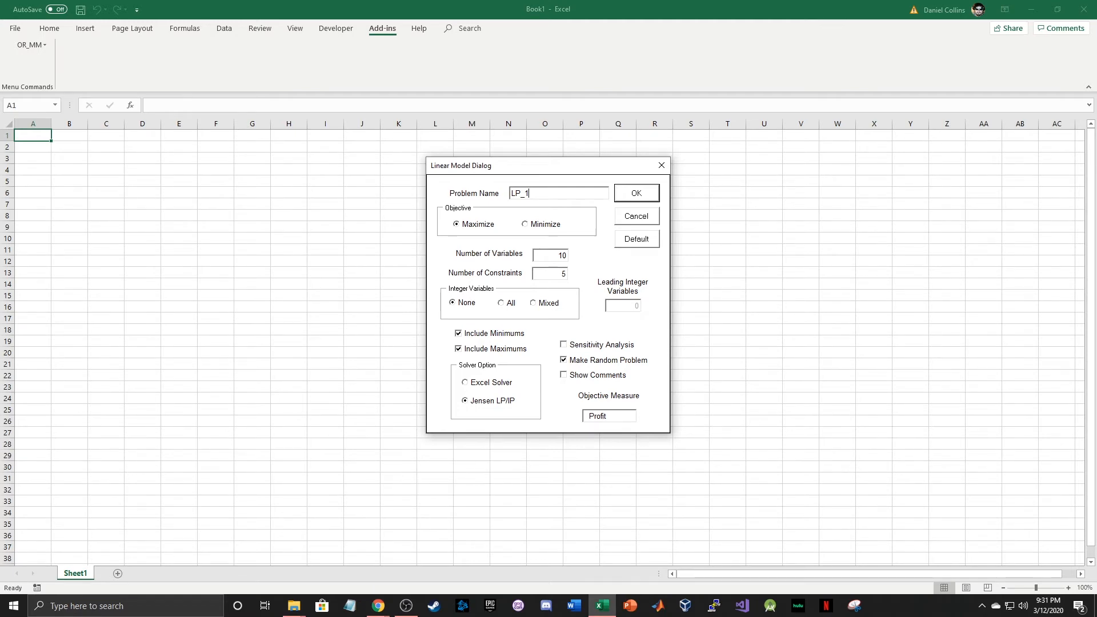
key(Escape)
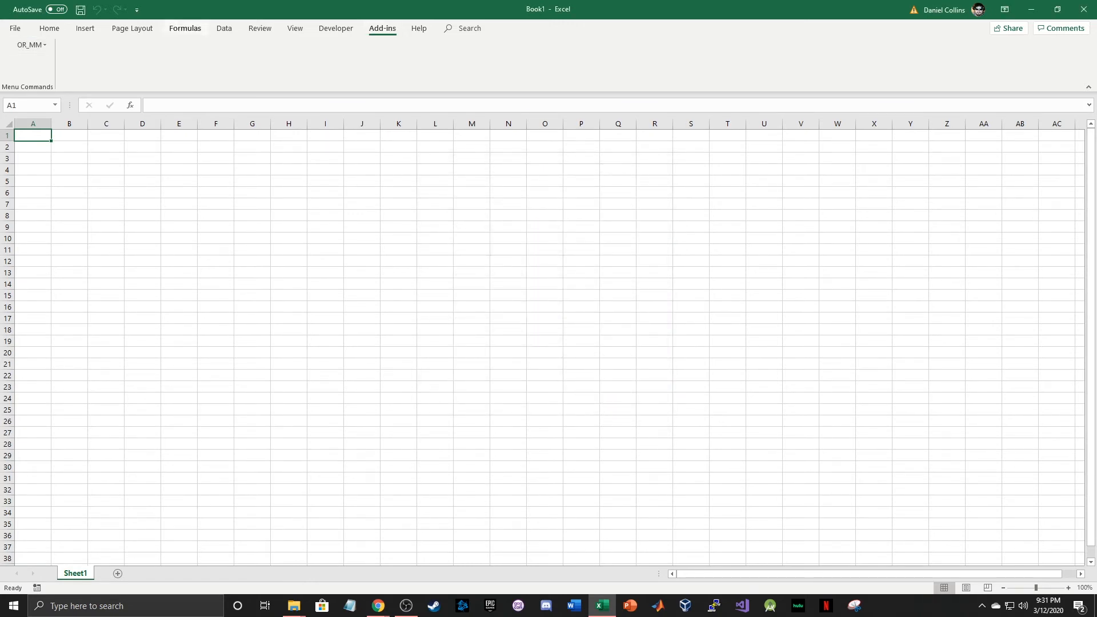
Review the available Excel add-ins and enable Analysis ToolPak and Analysis ToolPak - VBA.
click(336, 28)
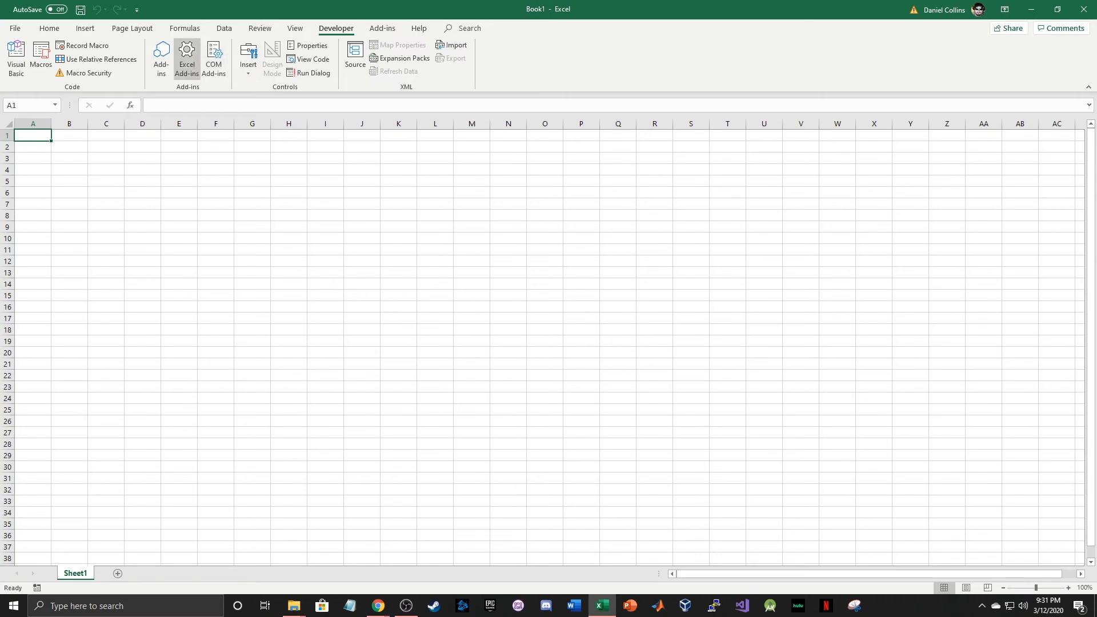
click(187, 58)
scroll(371, 169, down, 1)
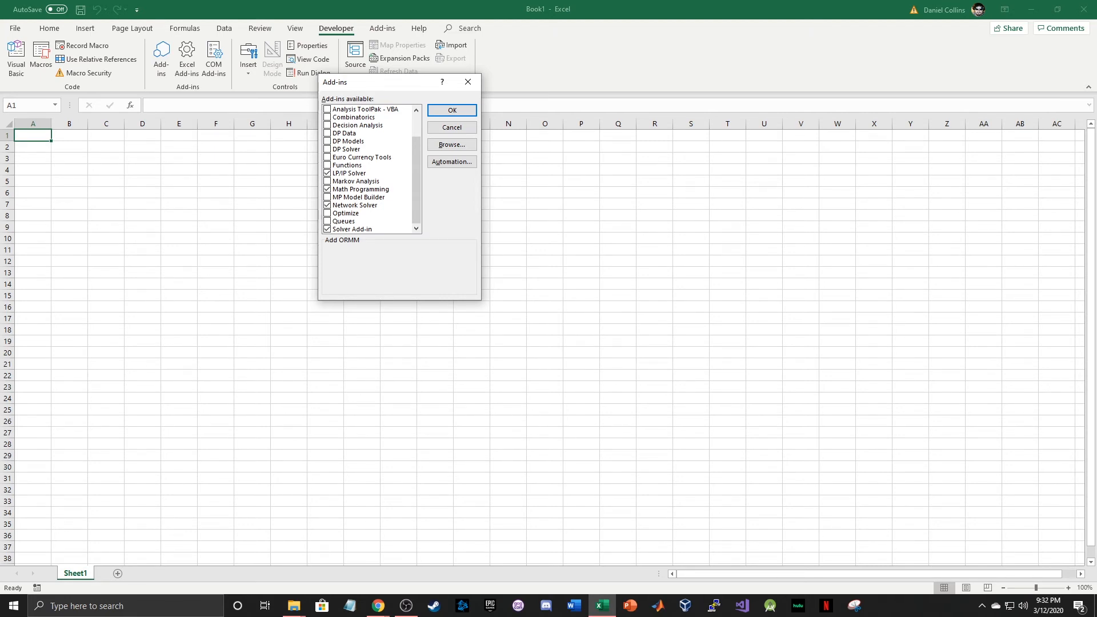
scroll(372, 169, up, 2)
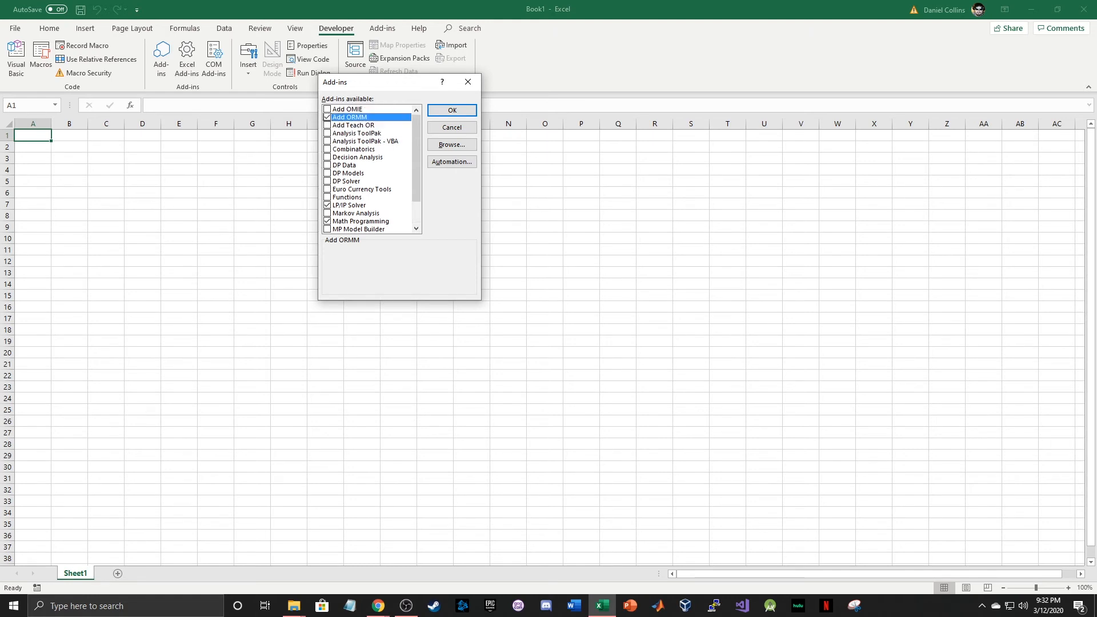
click(327, 134)
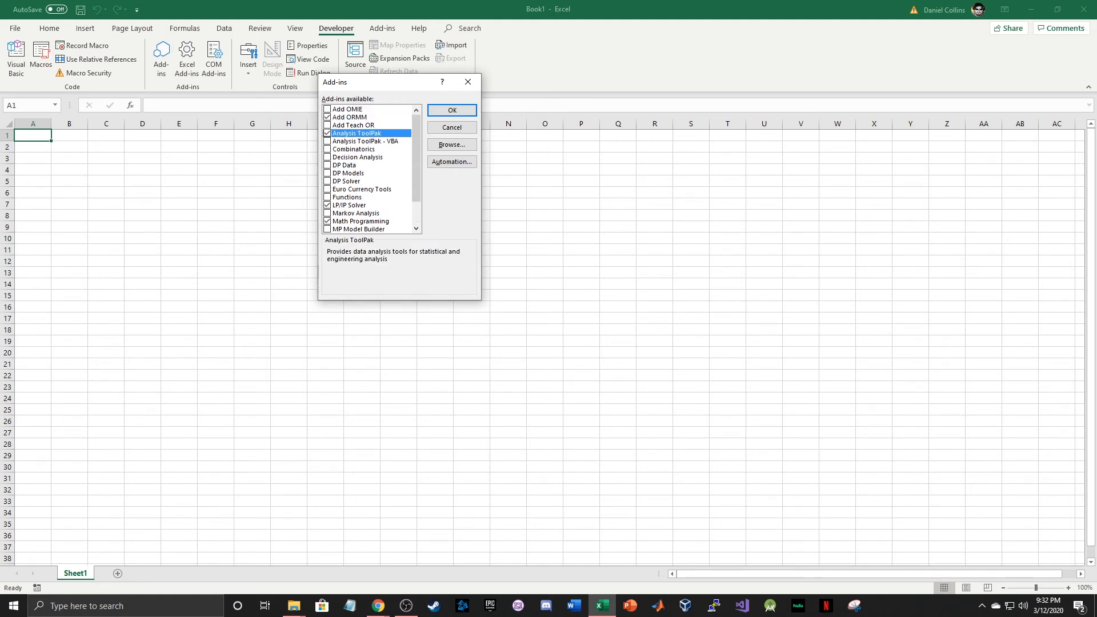
click(327, 141)
click(452, 111)
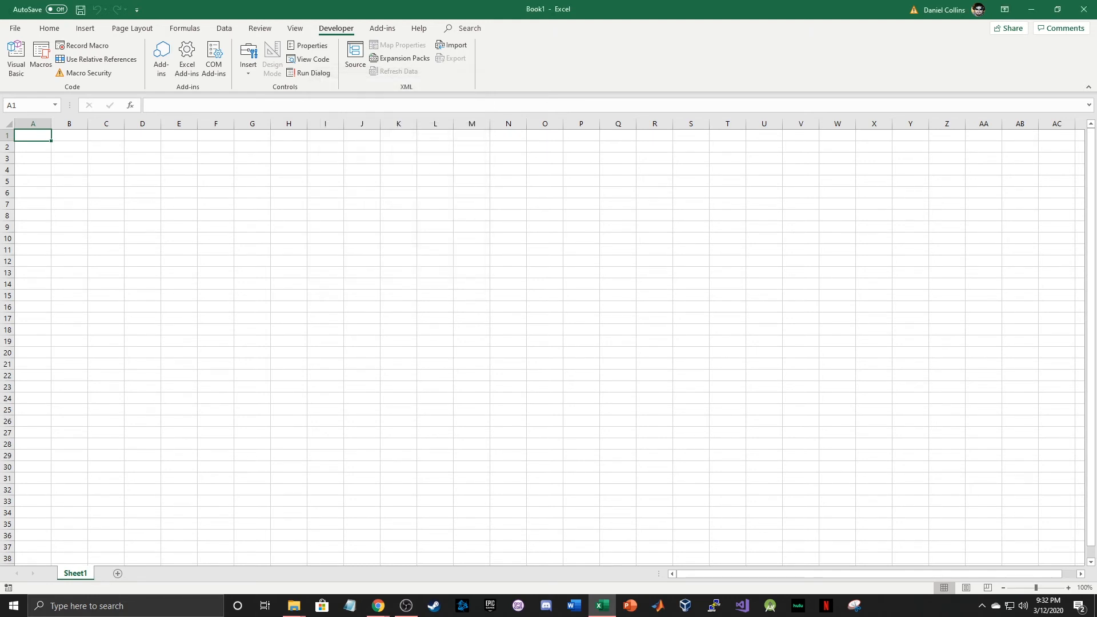
Check the OR_MM command list, restart Excel with a blank workbook and examine the list again.
click(382, 28)
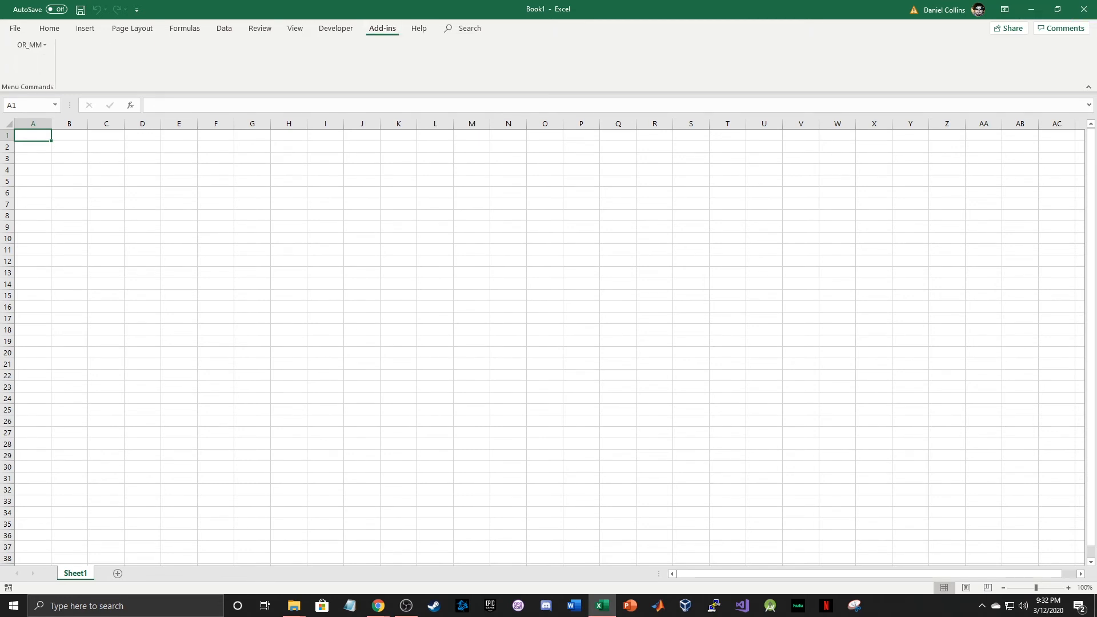
click(30, 45)
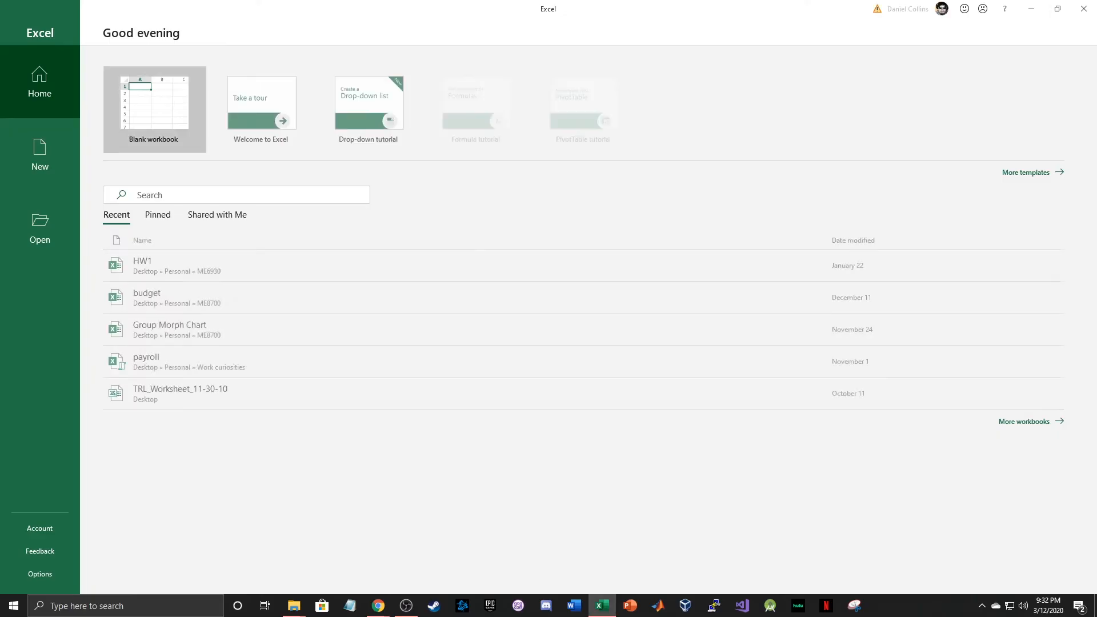
click(154, 109)
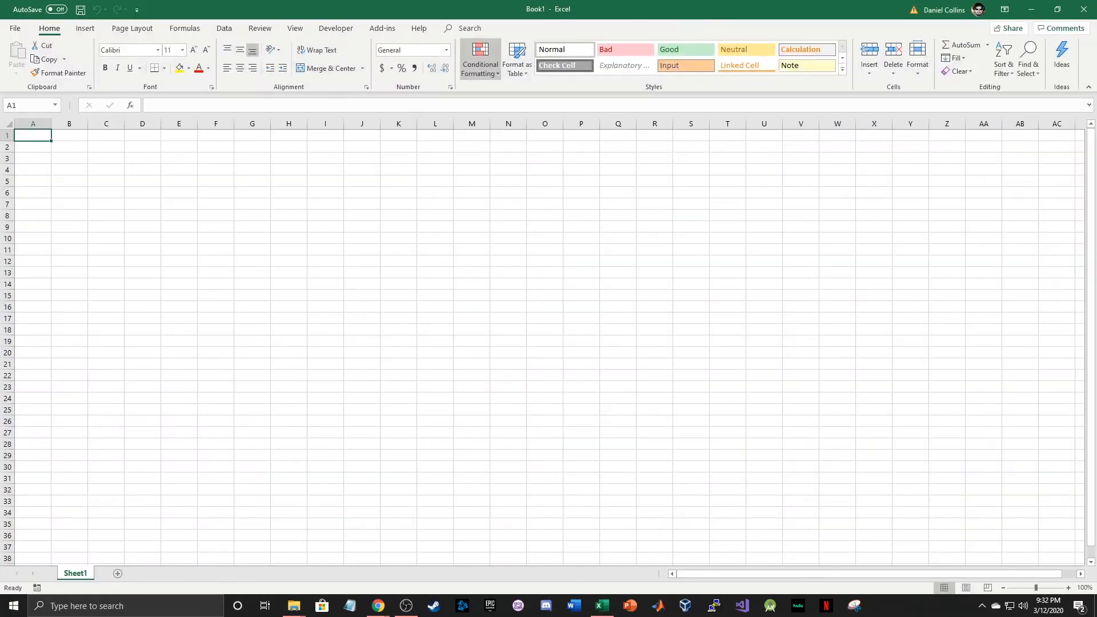
click(382, 28)
click(31, 45)
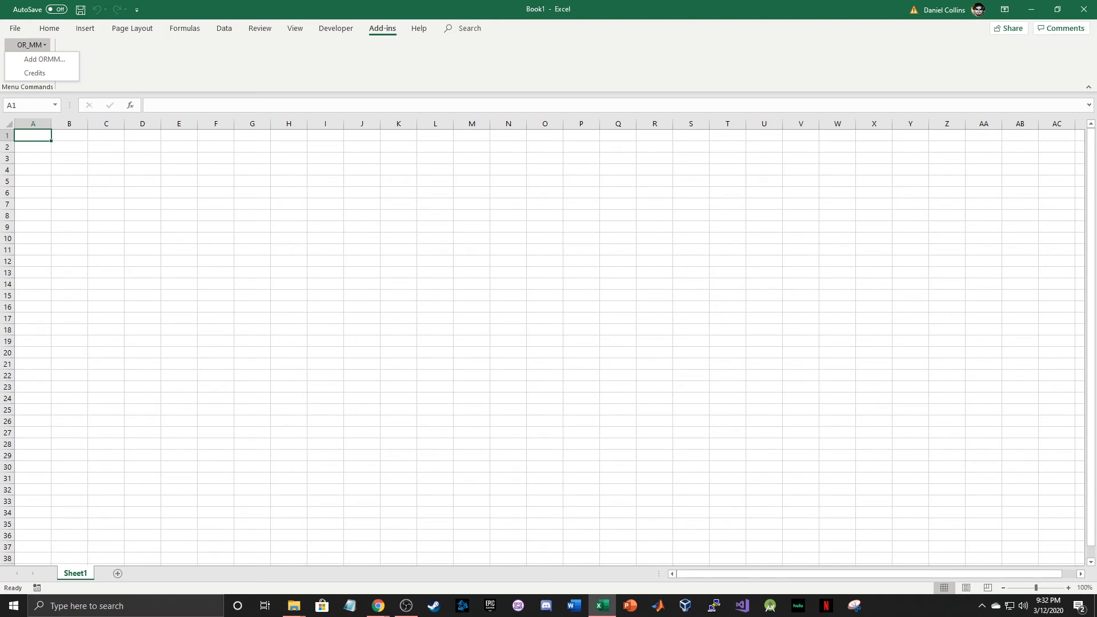
Disable Analysis ToolPak and Analysis ToolPak - VBA in Excel's list of available add-ins.
key(Escape)
click(336, 28)
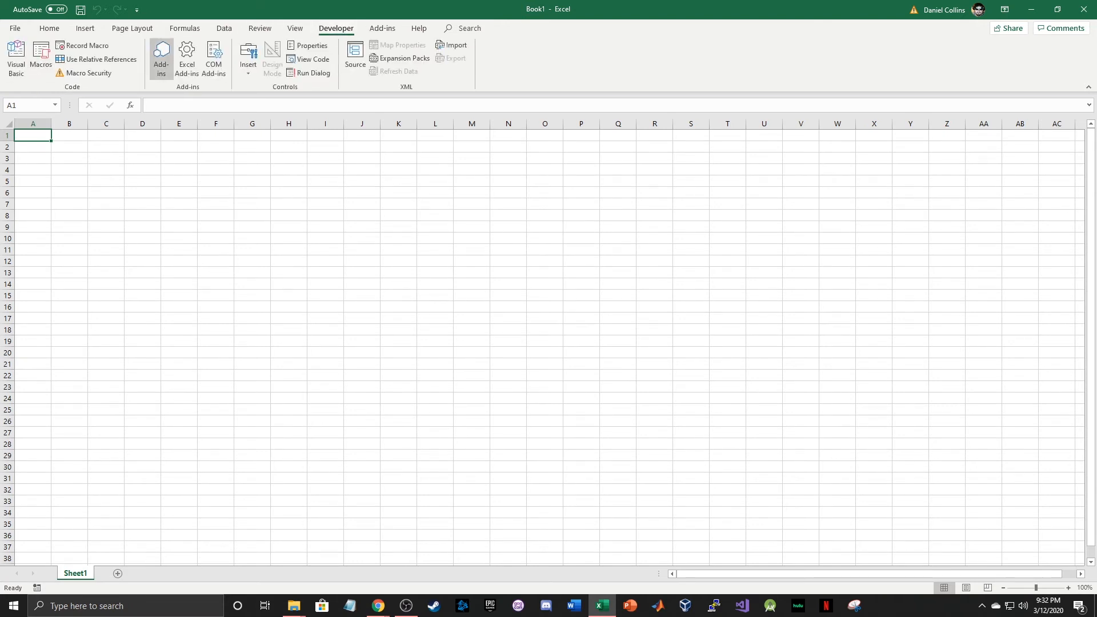
click(186, 57)
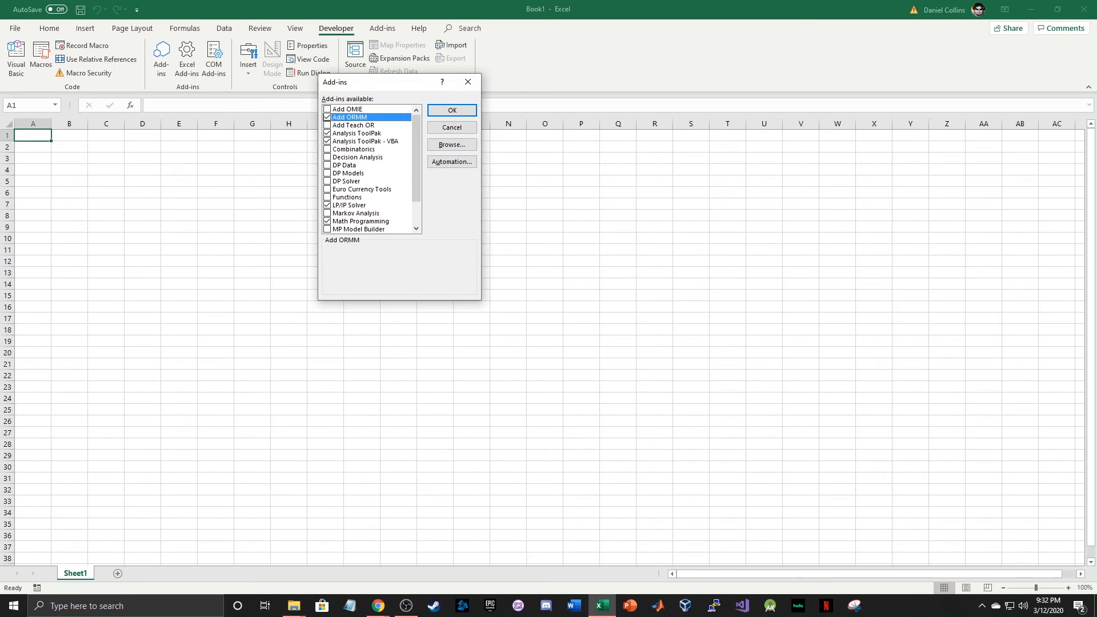
click(327, 133)
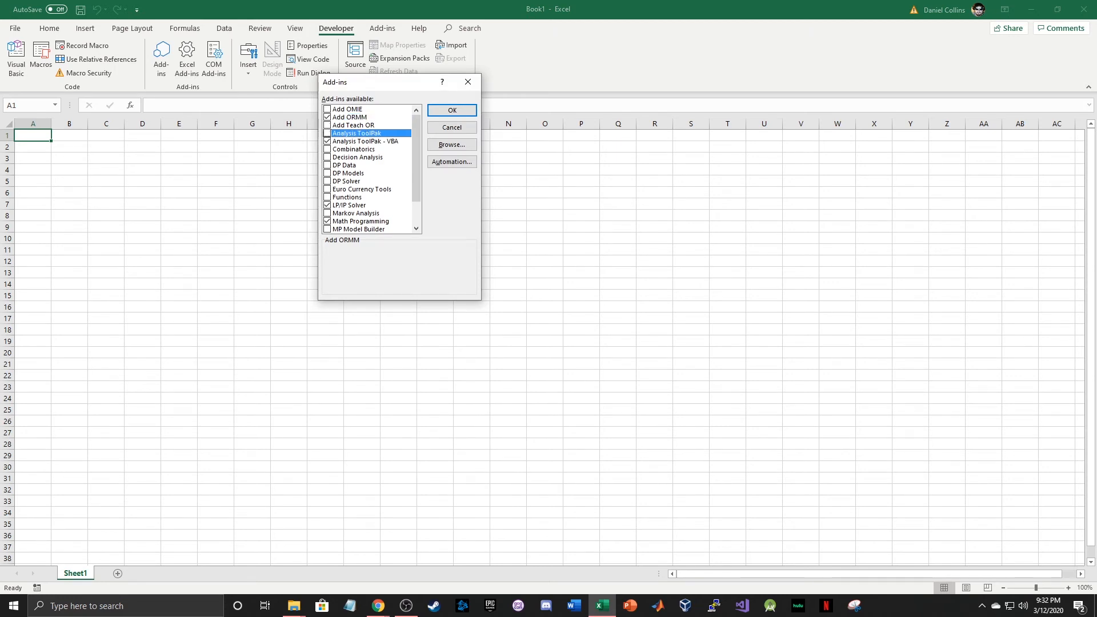
click(327, 141)
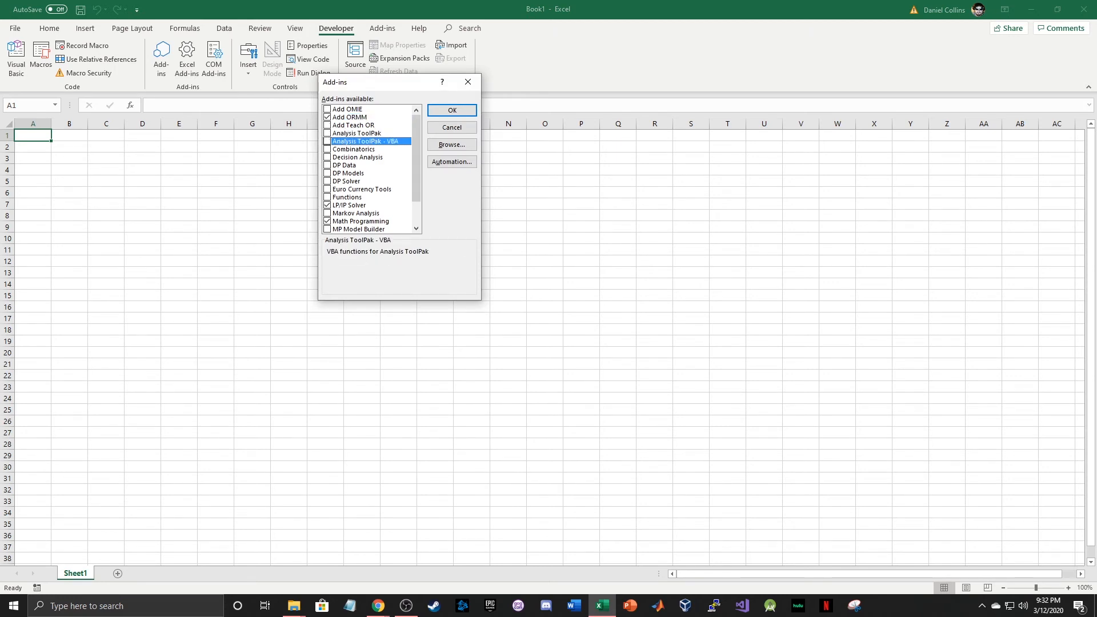
click(452, 110)
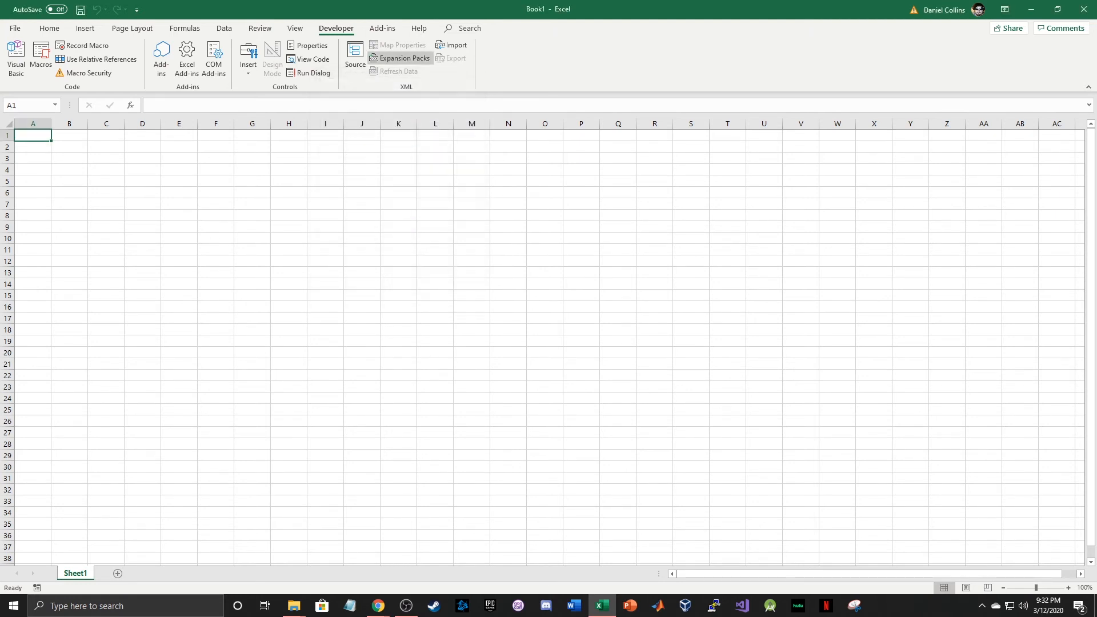
Check the OR_MM commands once more, close Excel and reopen it with a blank workbook.
click(31, 44)
click(31, 44)
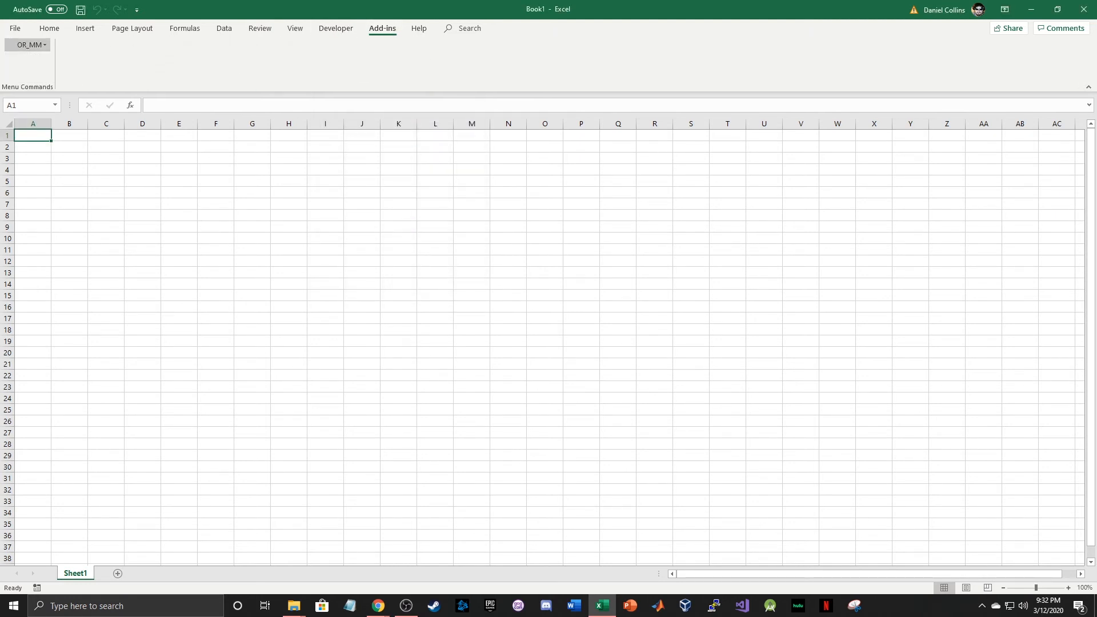
click(1083, 9)
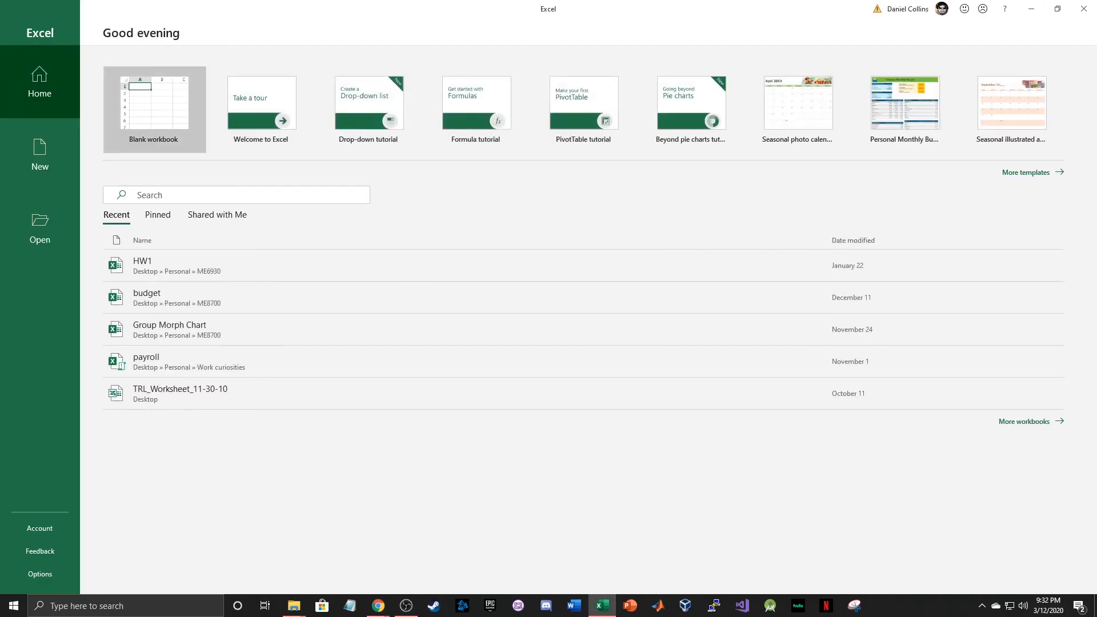
click(155, 109)
Test OR_MM's Linear/Integer command by opening the Linear Model Dialog, and cancel it.
click(382, 28)
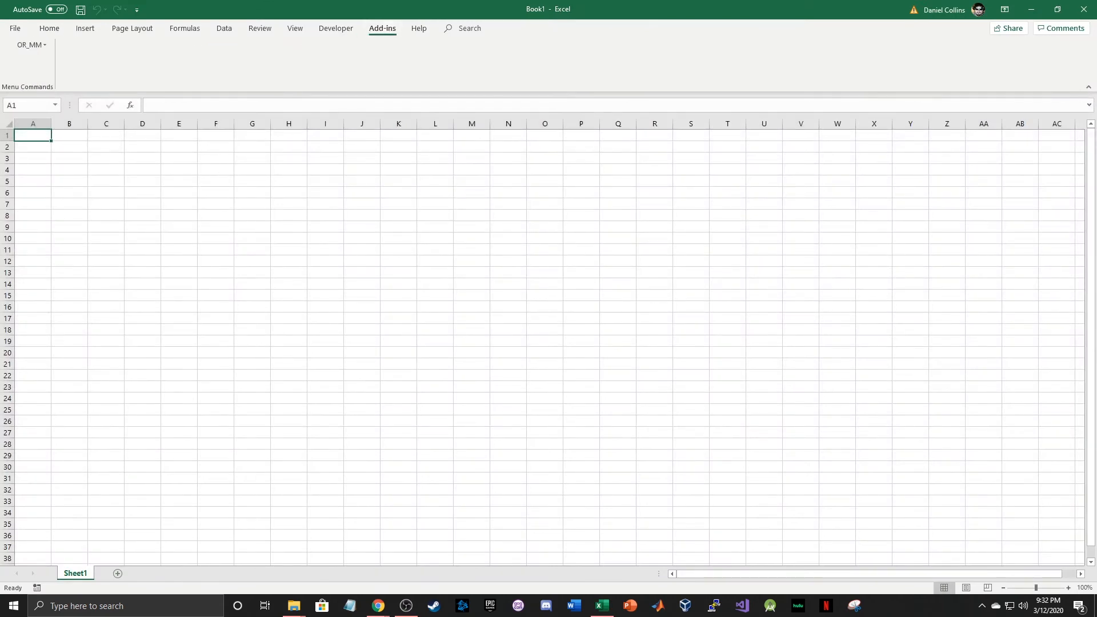
click(30, 45)
click(49, 86)
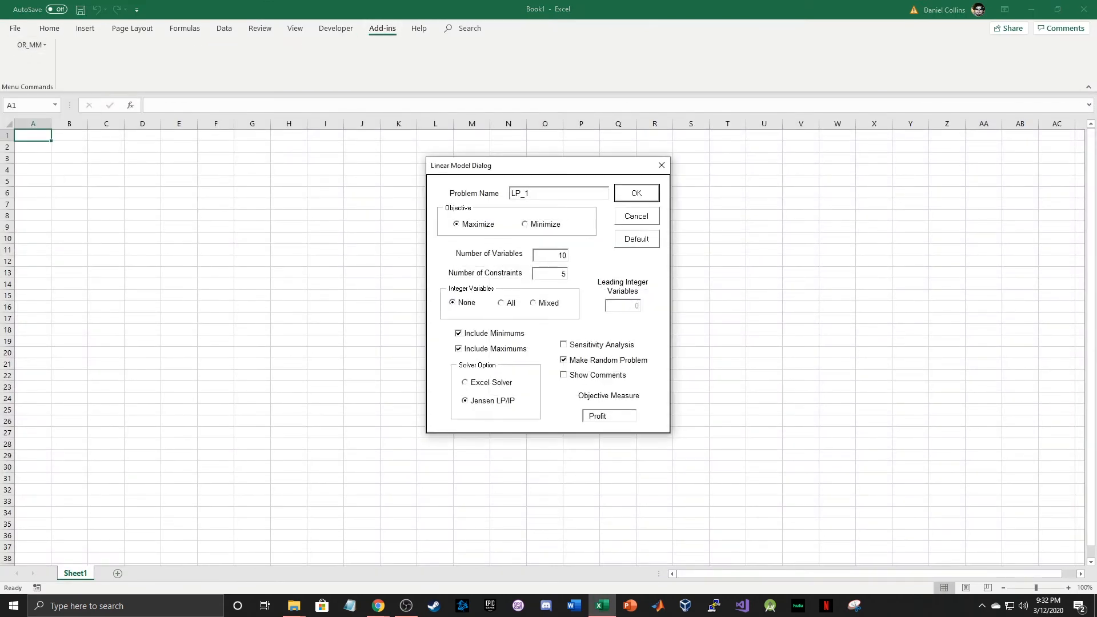
key(Escape)
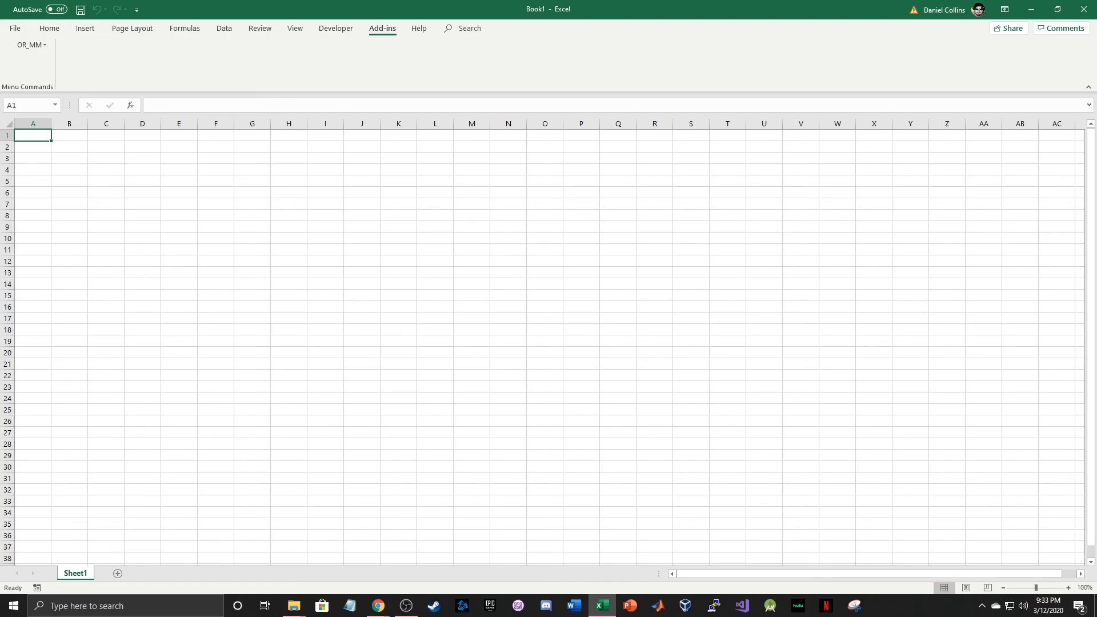
Open Excel's Trust Center settings and review the trusted add-in catalogs, trusted documents, trusted locations and trusted publishers.
click(15, 28)
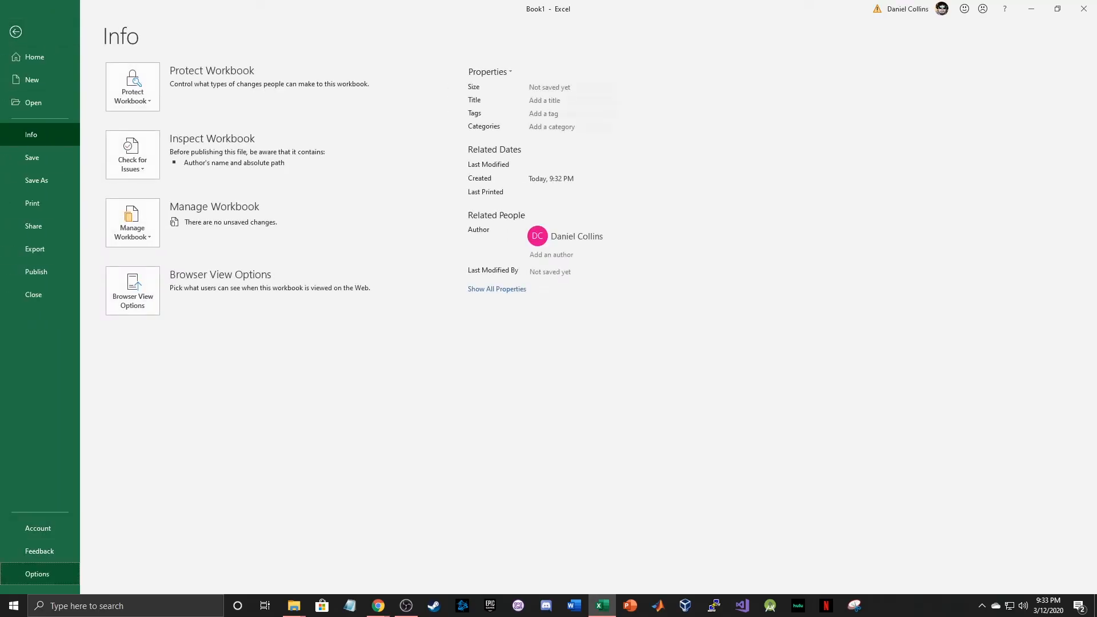
click(37, 574)
click(342, 303)
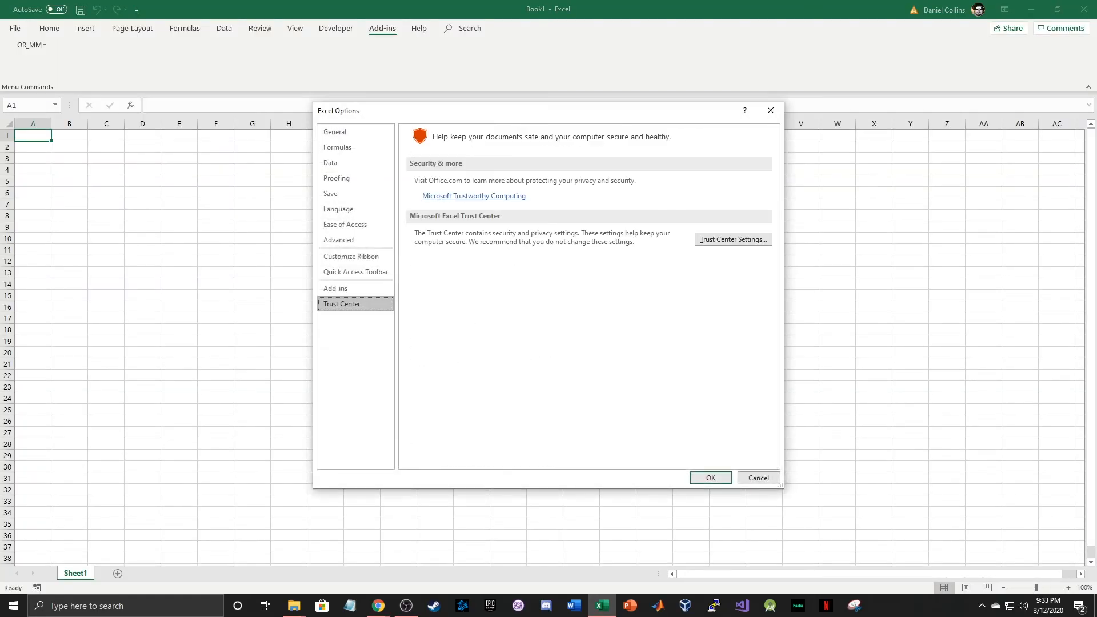
click(733, 239)
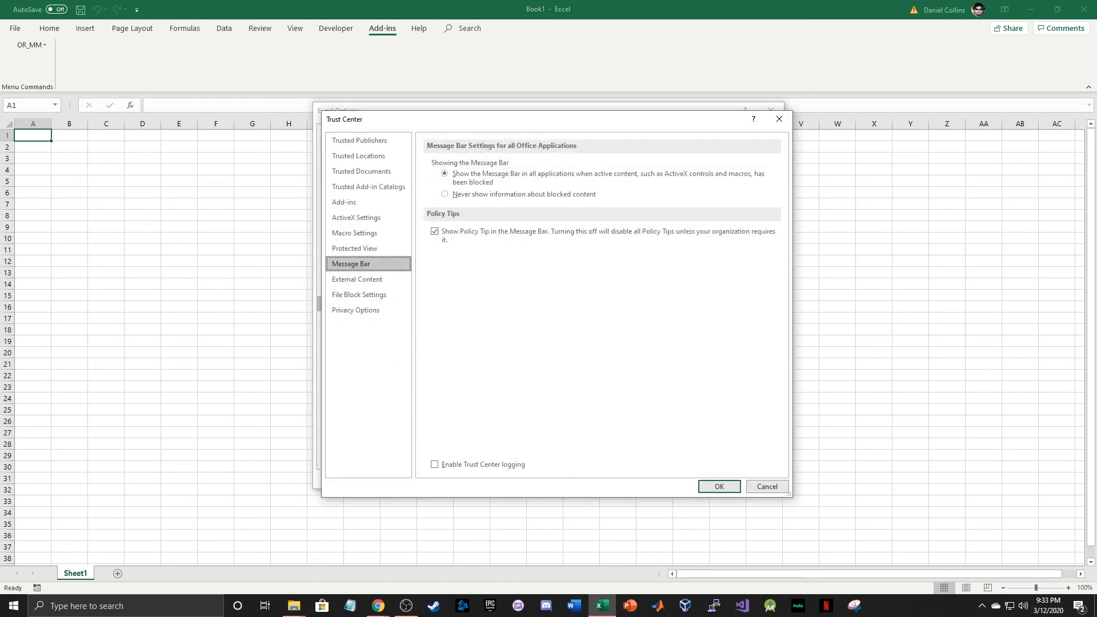
click(368, 186)
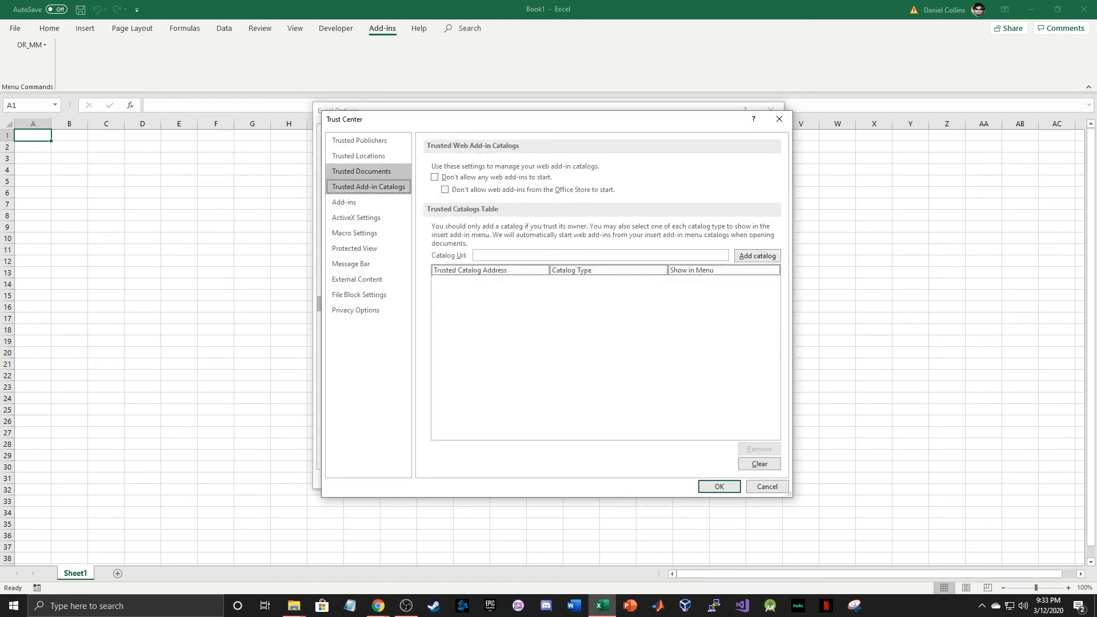
click(368, 171)
click(369, 156)
click(368, 141)
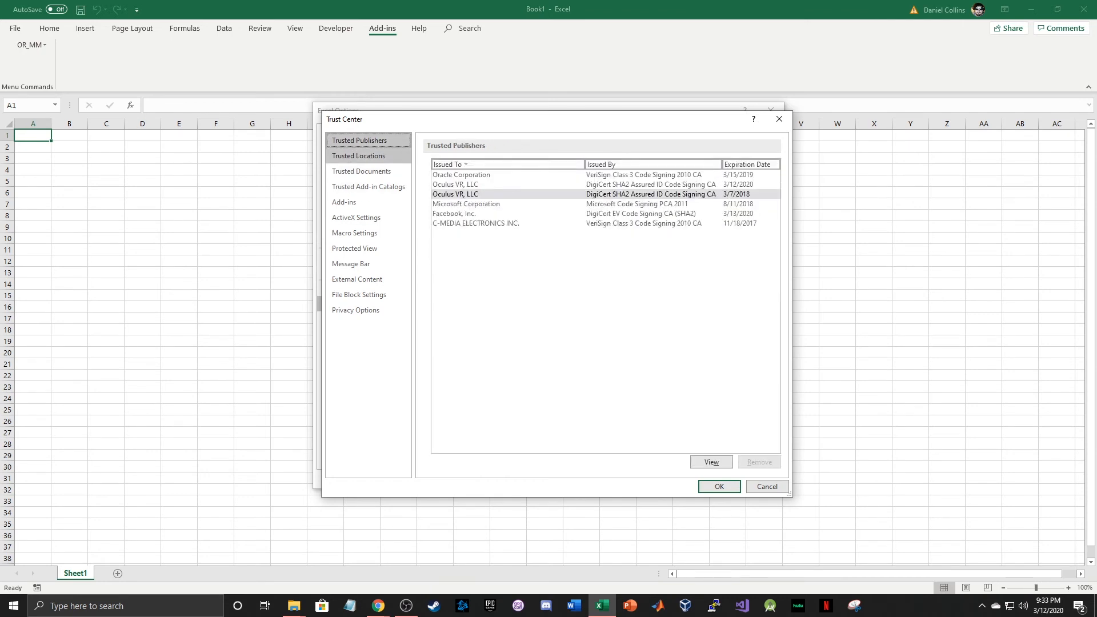
Examine the trusted locations, inspect the details of Excel's default Add-ins location, and close the Trust Center and Excel Options.
click(368, 156)
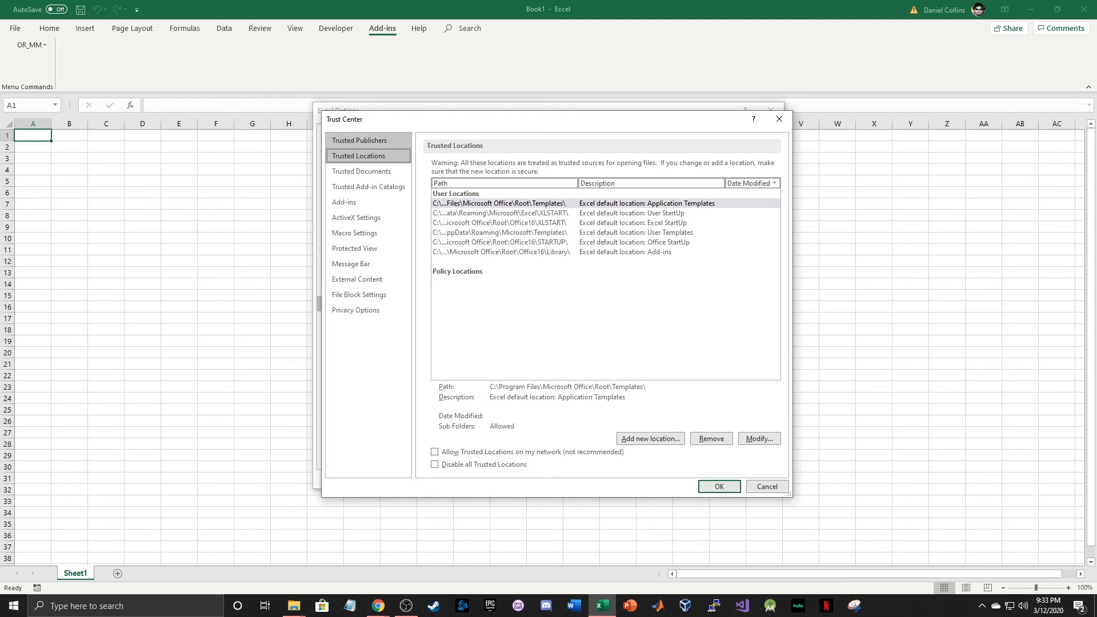
click(368, 140)
click(368, 156)
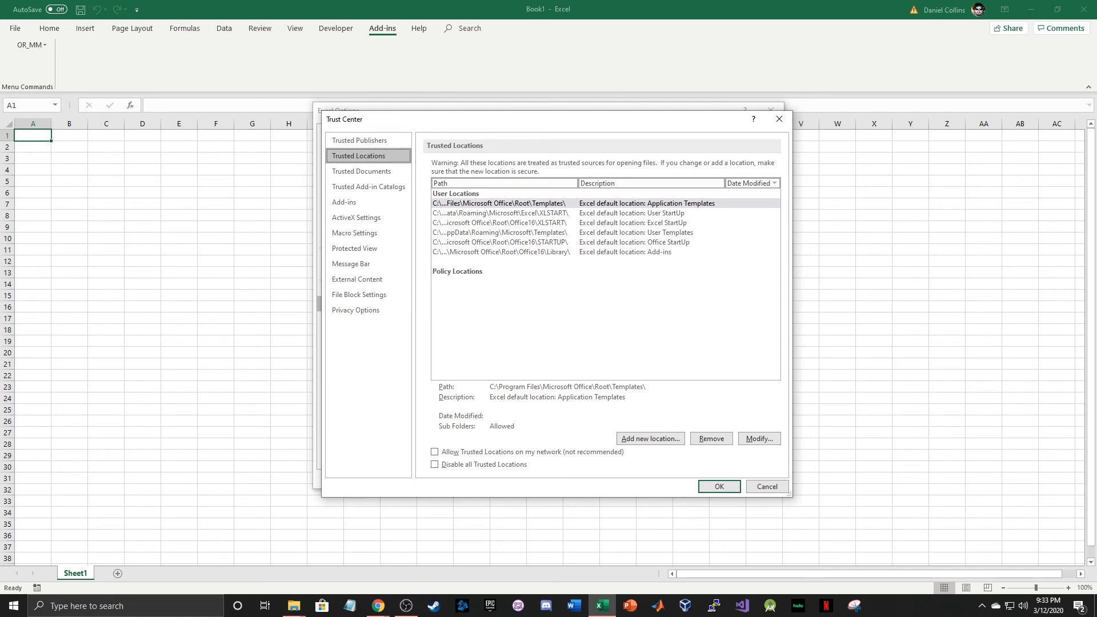
click(531, 252)
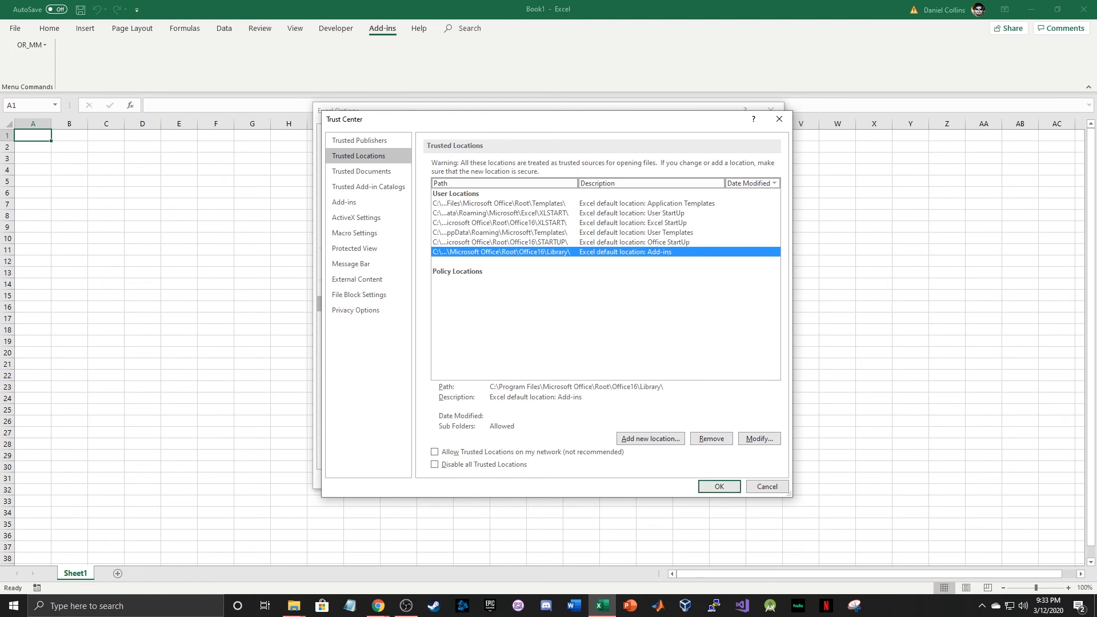
click(719, 486)
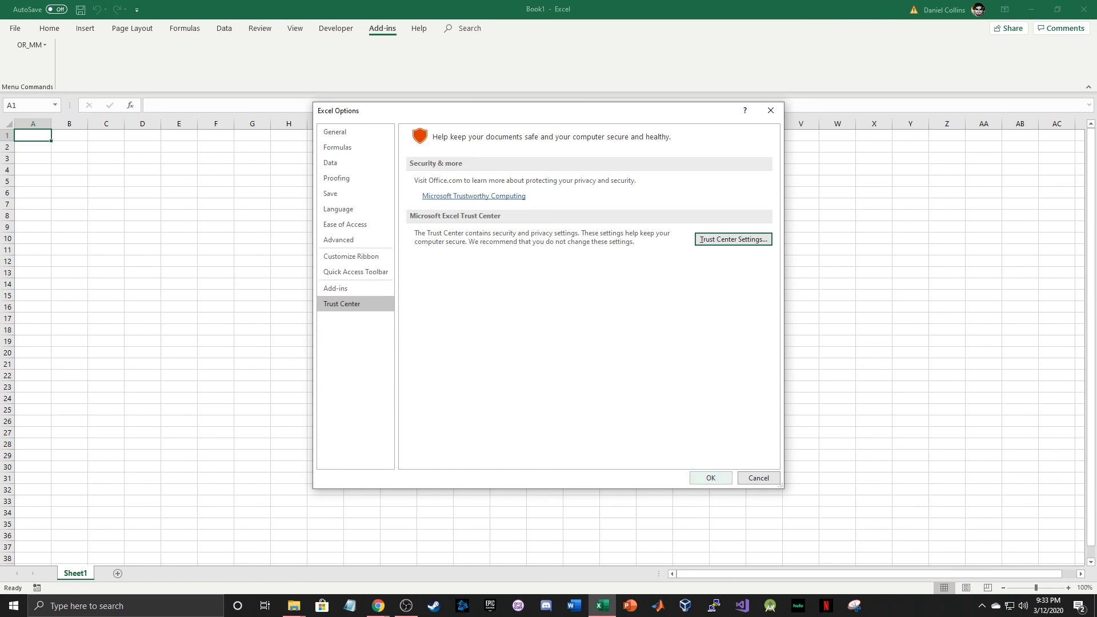
click(711, 477)
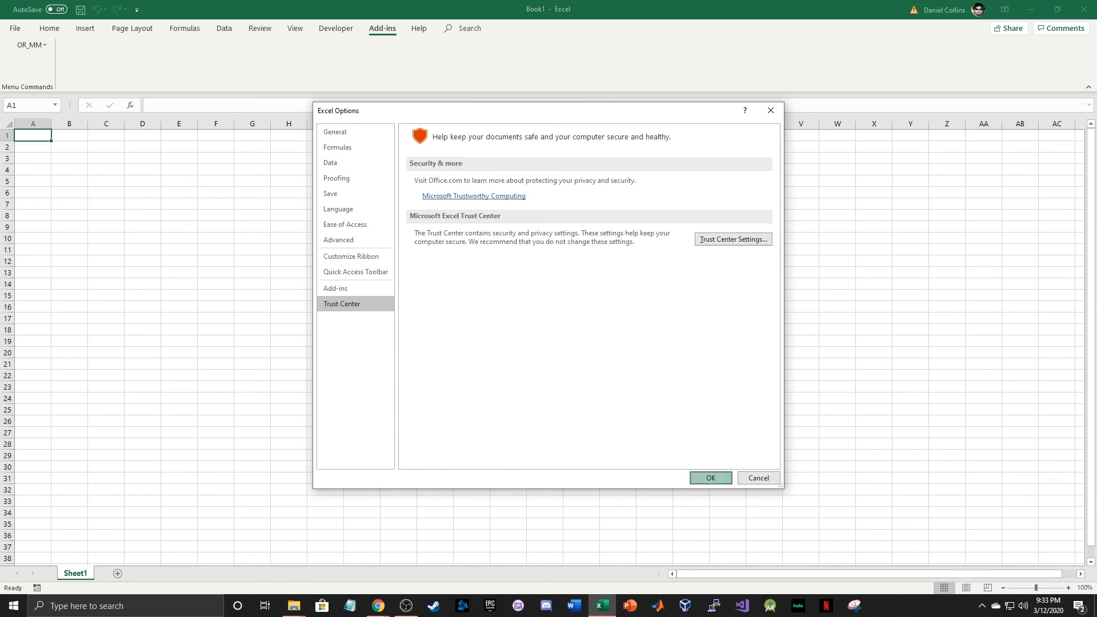
Inspect the loaded projects in the Visual Basic editor, try to expand the Math_Programming project, and close the editor.
click(336, 28)
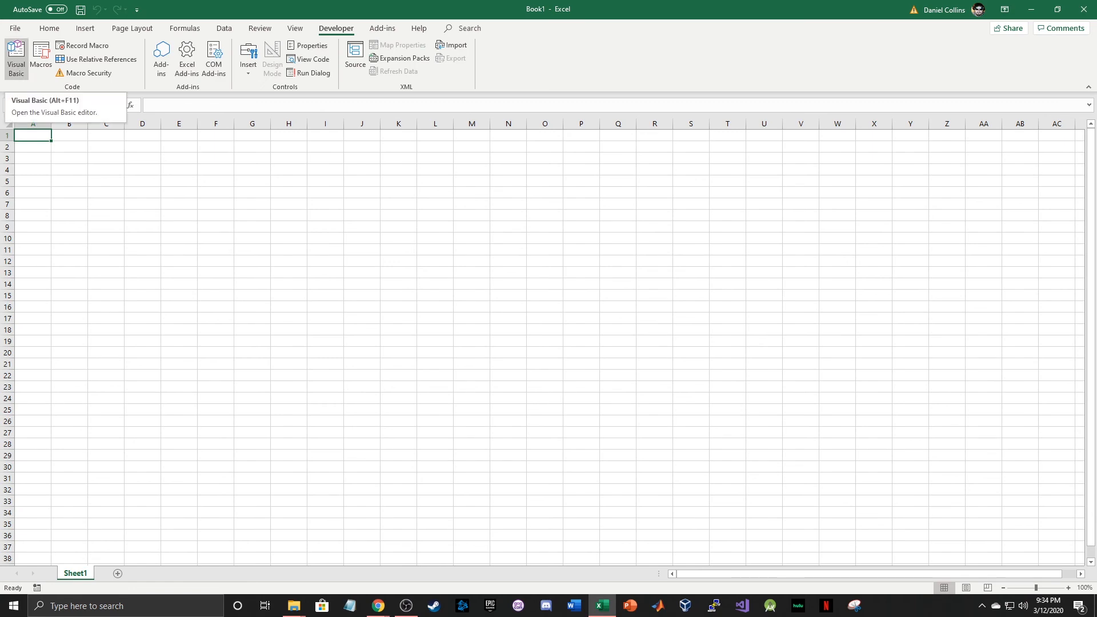
click(16, 57)
drag(499, 402, 543, 112)
double_click(104, 225)
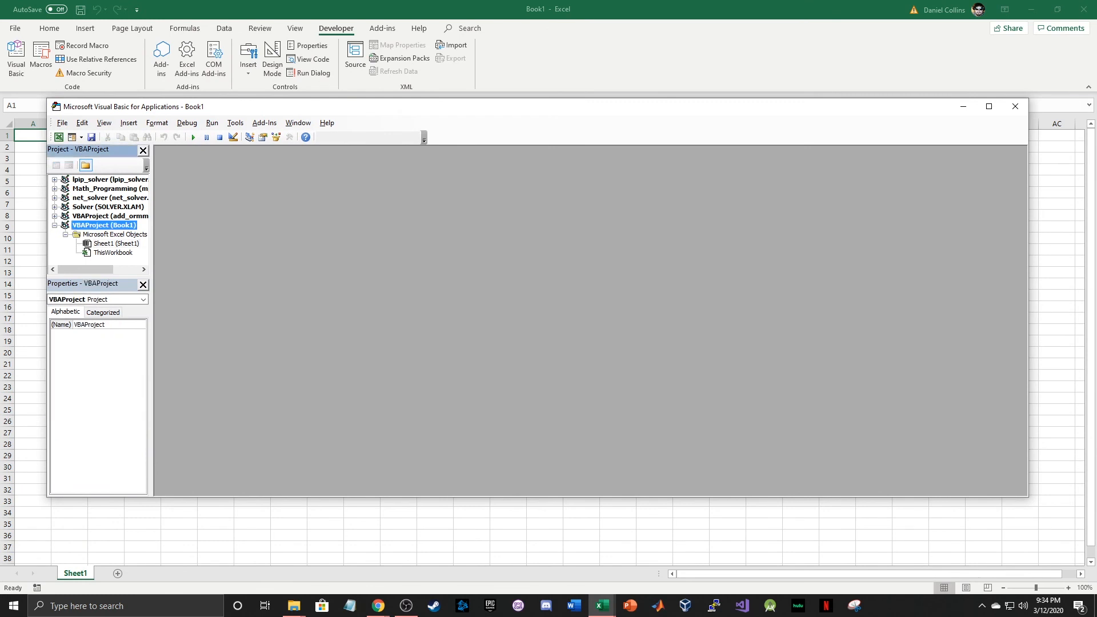
double_click(104, 225)
click(113, 253)
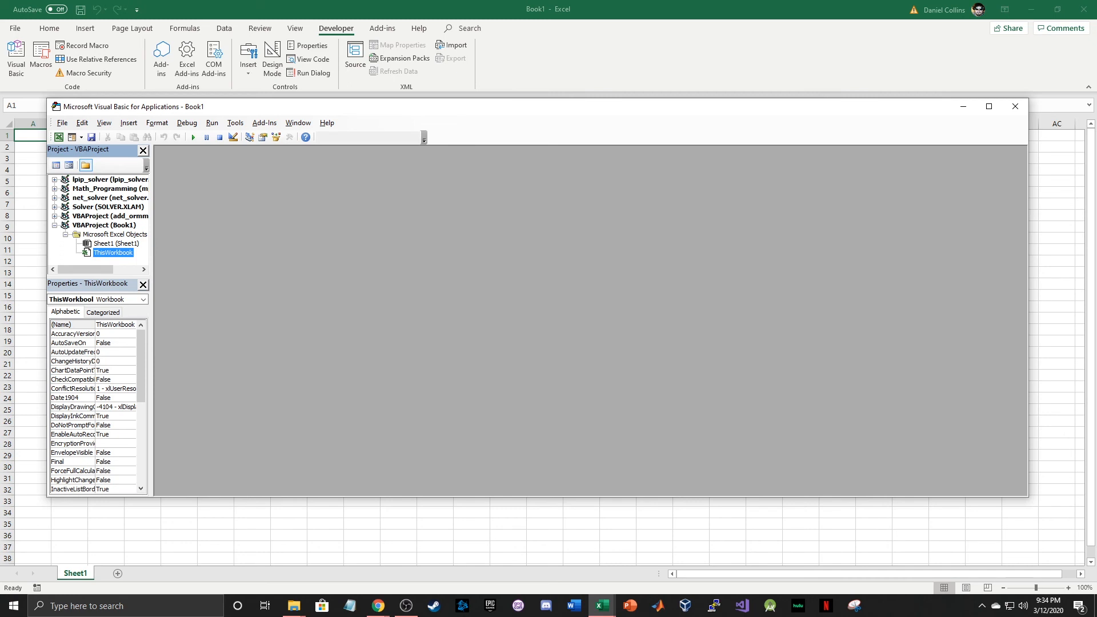
click(54, 188)
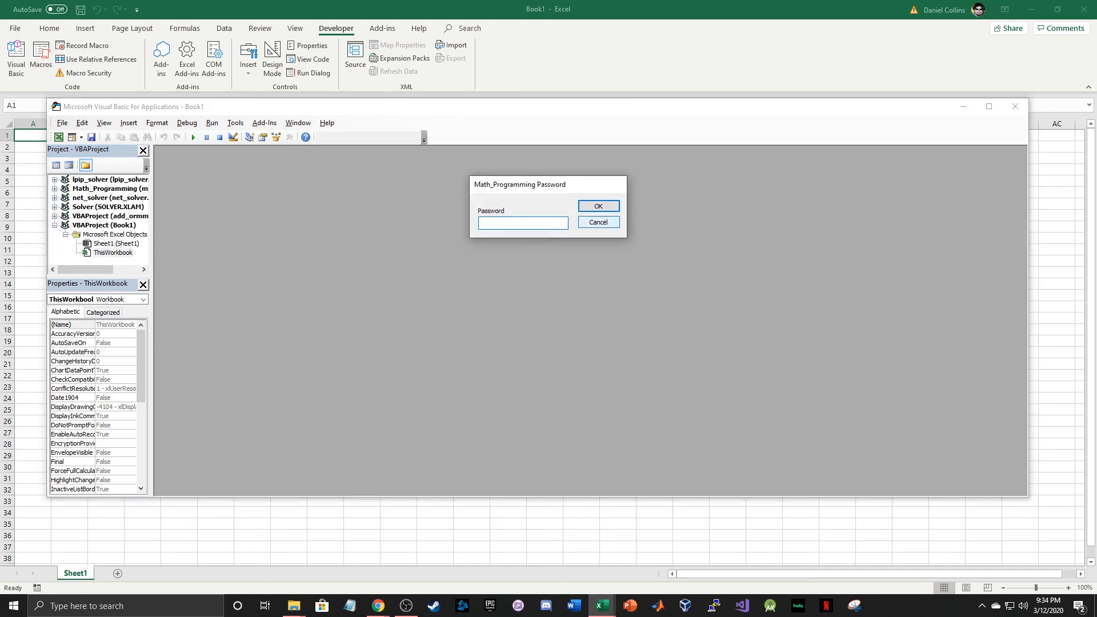
key(Escape)
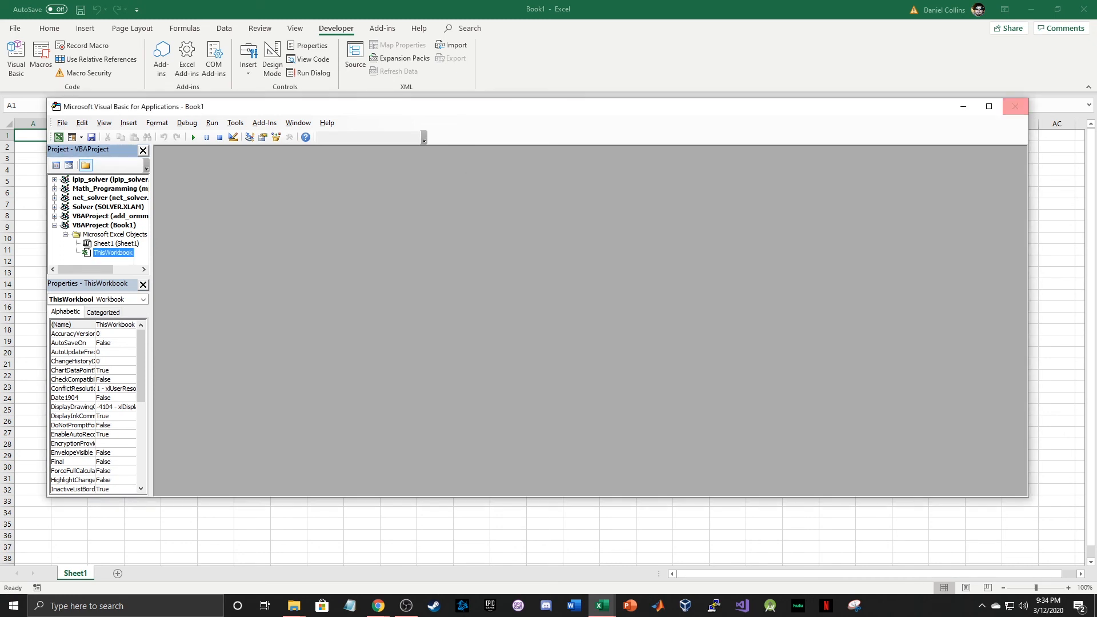
click(1016, 106)
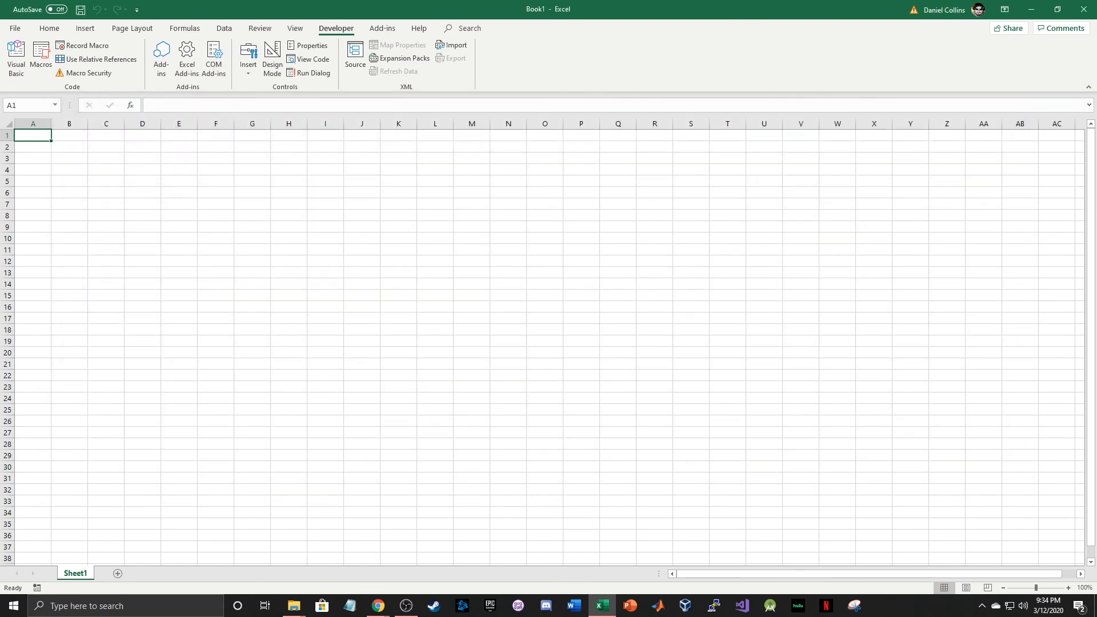
Review the macro security, add-in, ActiveX, privacy, trusted publisher, trusted document and trusted location settings in the Trust Center.
click(85, 72)
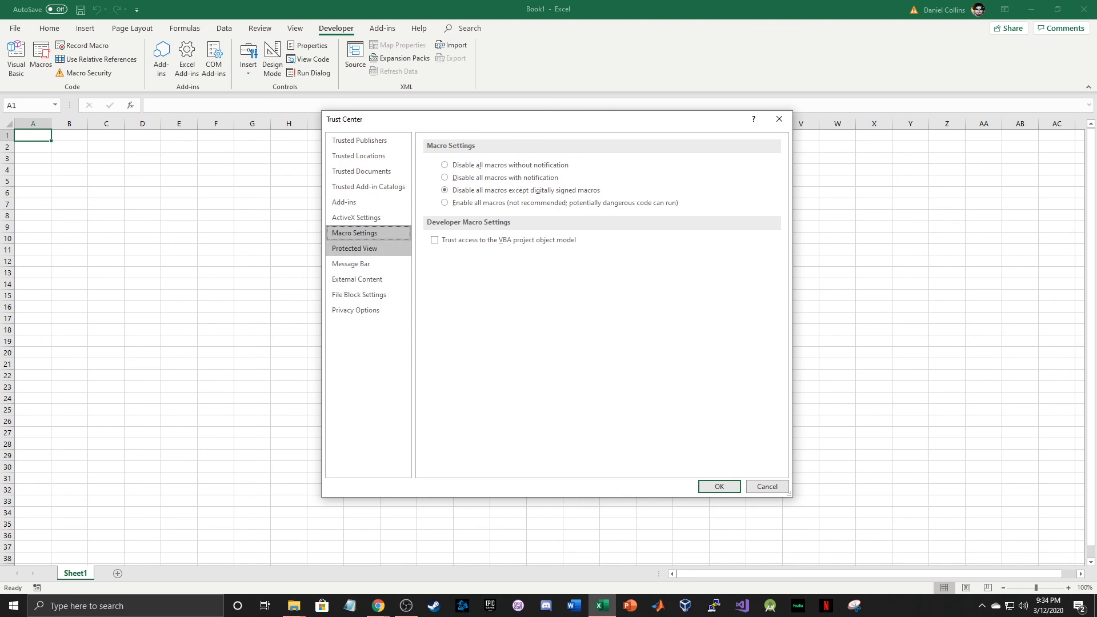
click(368, 202)
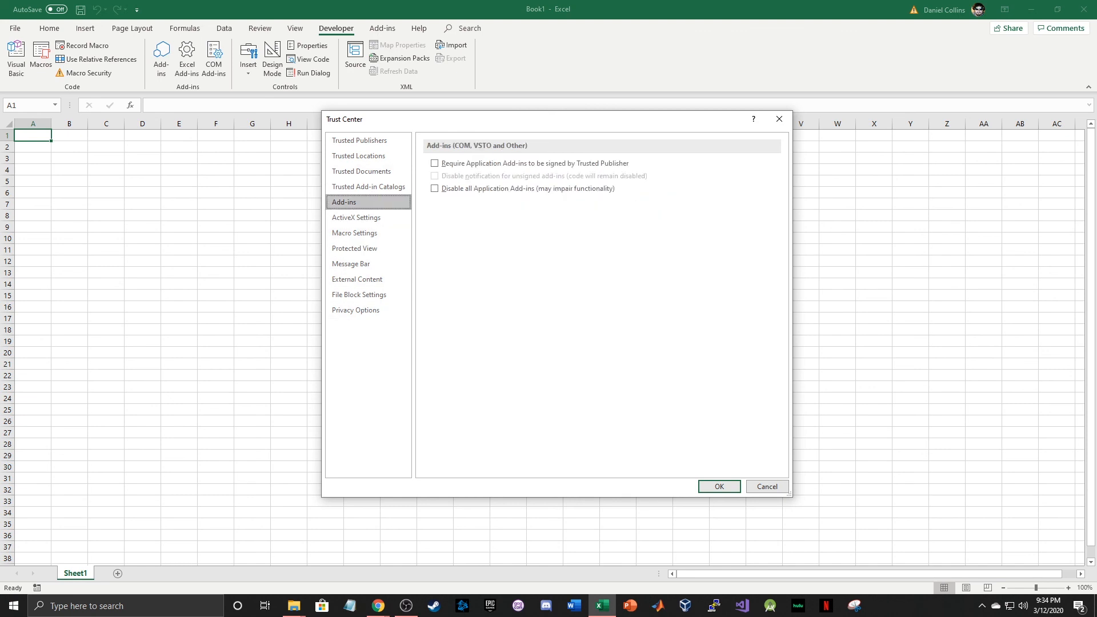
click(368, 218)
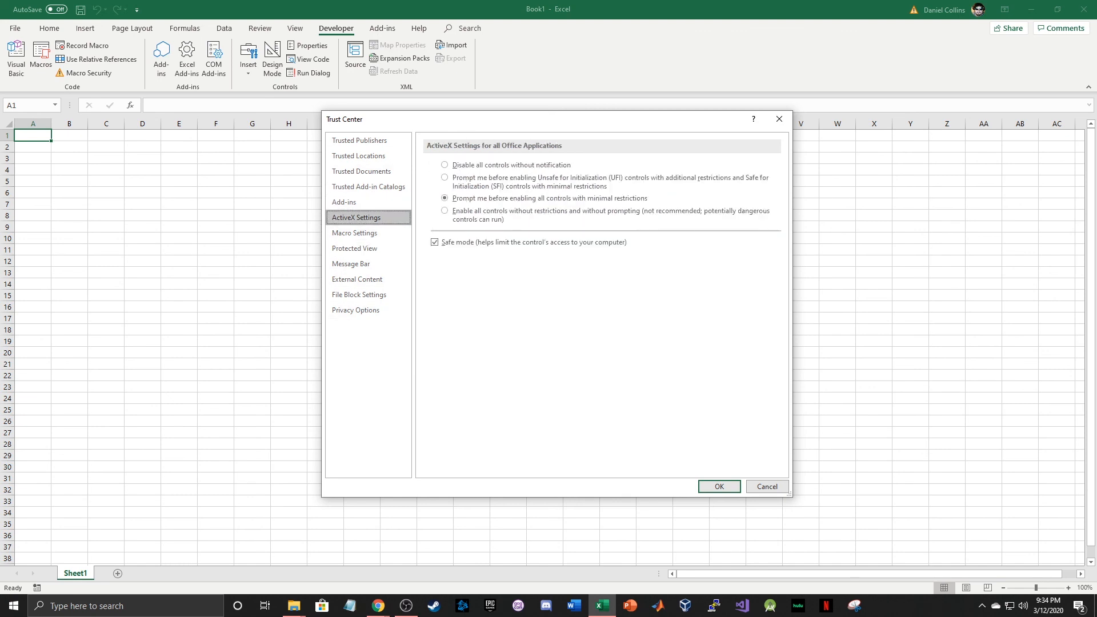
click(368, 311)
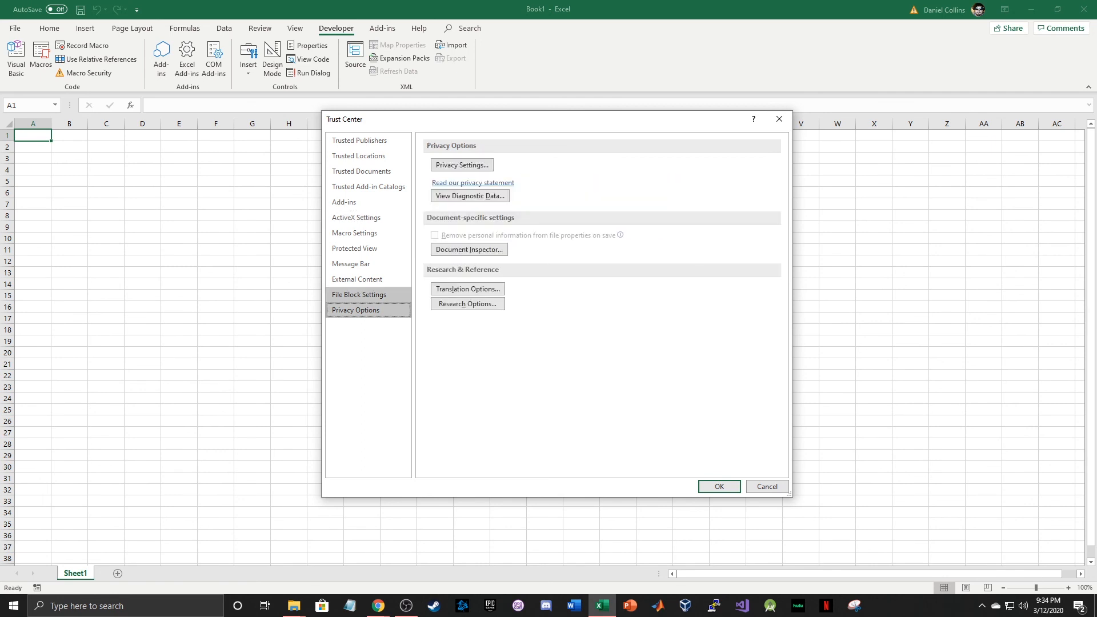
click(368, 140)
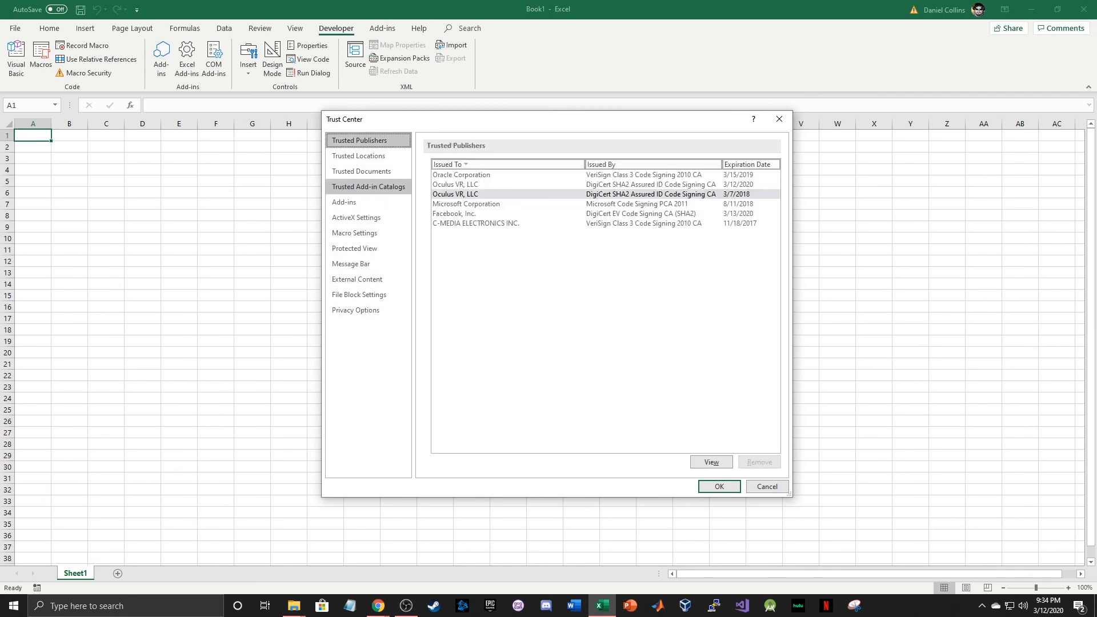
click(367, 156)
click(368, 171)
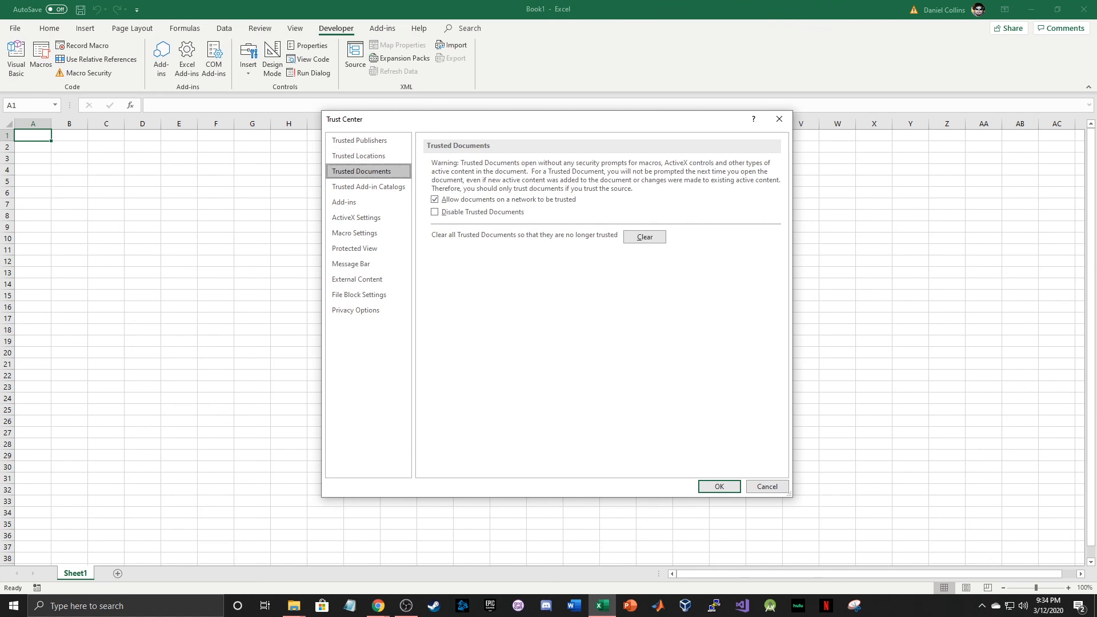
click(368, 156)
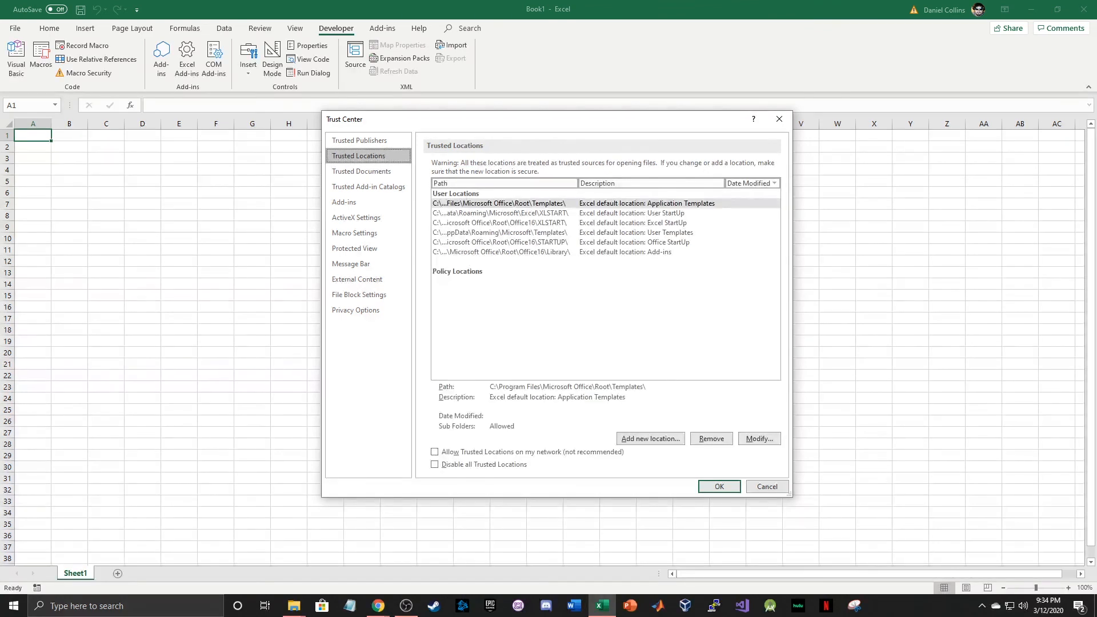